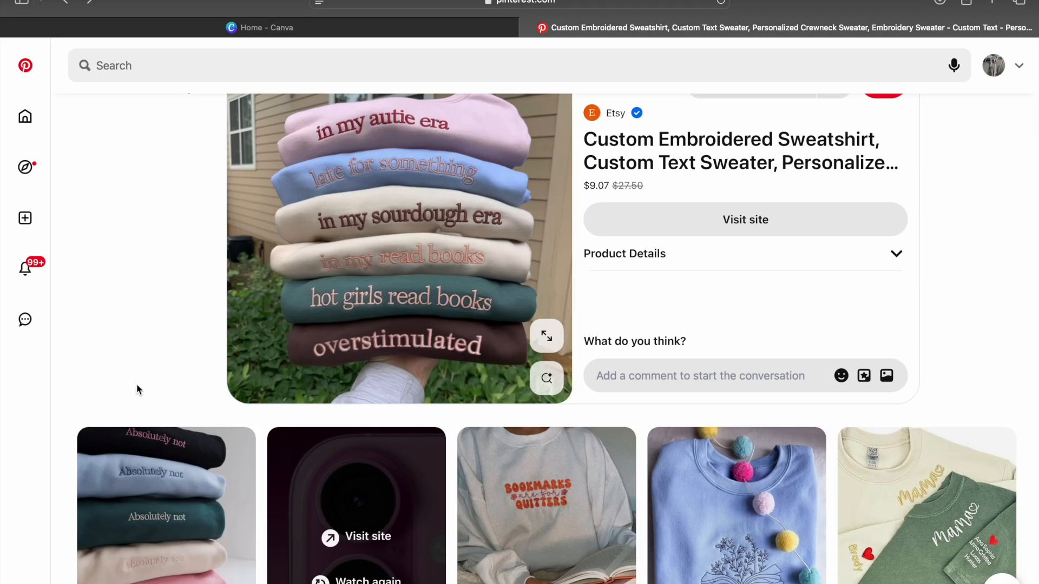
Step: Browse the related sweatshirt pins and open the "Progress Over Perfection" embroidered crewneck with the pencil design
{"action": "scroll", "coordinate": [137, 388], "scroll_direction": "down", "scroll_amount": 5}
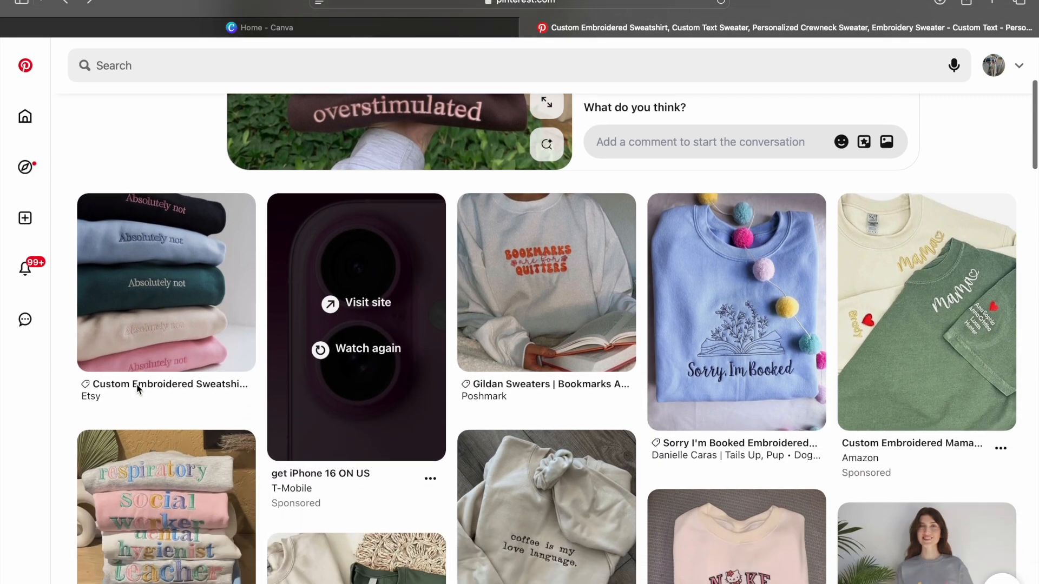
{"action": "scroll", "coordinate": [137, 388], "scroll_direction": "down", "scroll_amount": 8}
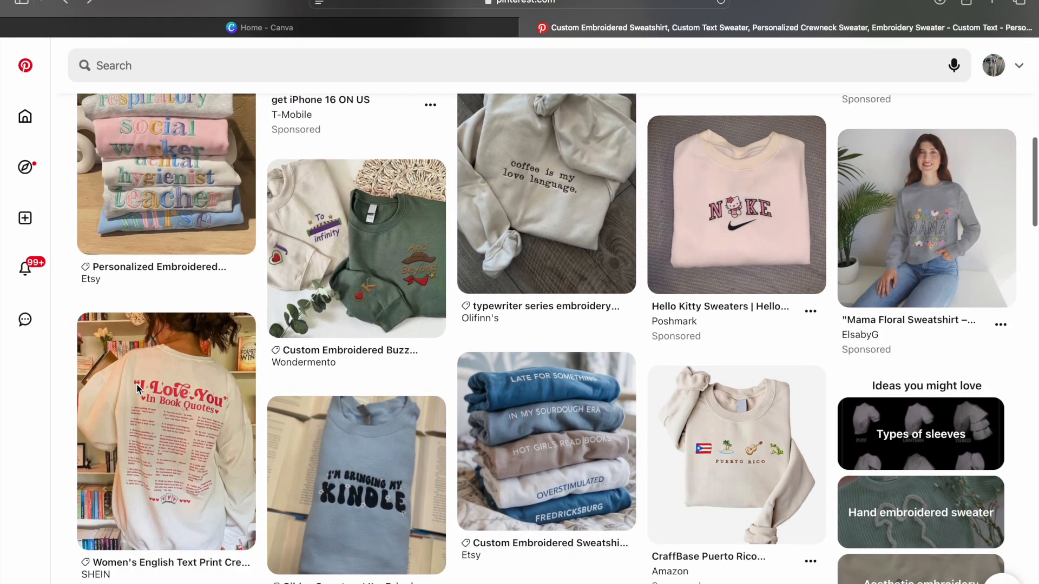
{"action": "scroll", "coordinate": [138, 388], "scroll_direction": "down", "scroll_amount": 4}
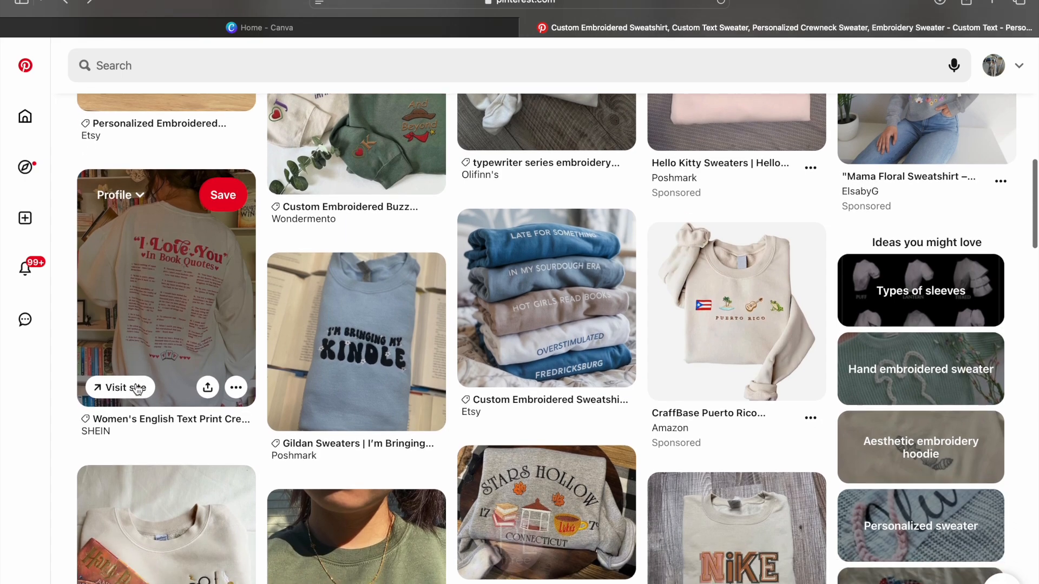
{"action": "scroll", "coordinate": [138, 388], "scroll_direction": "down", "scroll_amount": 5}
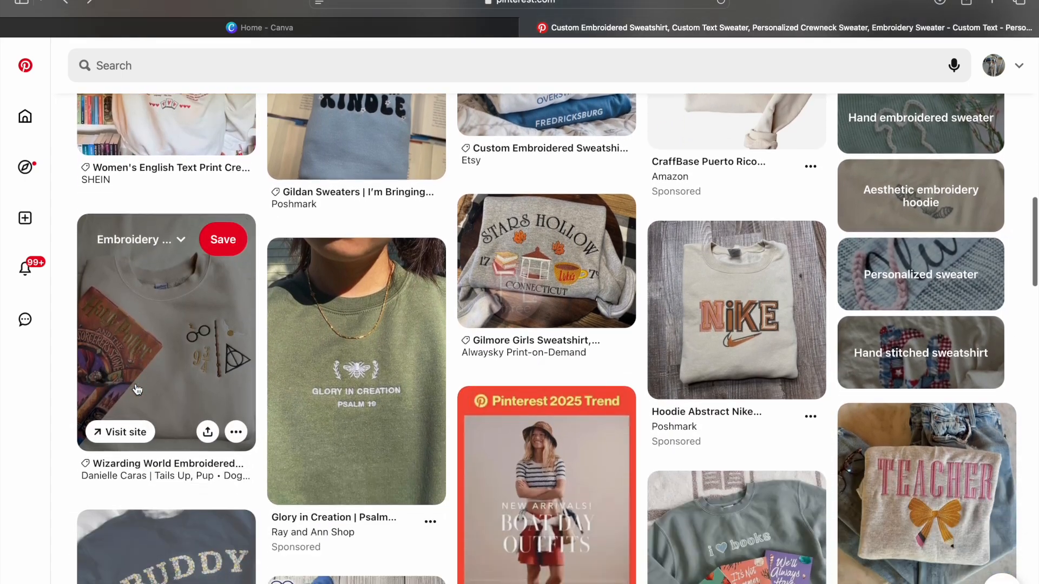
{"action": "scroll", "coordinate": [138, 388], "scroll_direction": "down", "scroll_amount": 6}
{"action": "scroll", "coordinate": [161, 407], "scroll_direction": "down", "scroll_amount": 7}
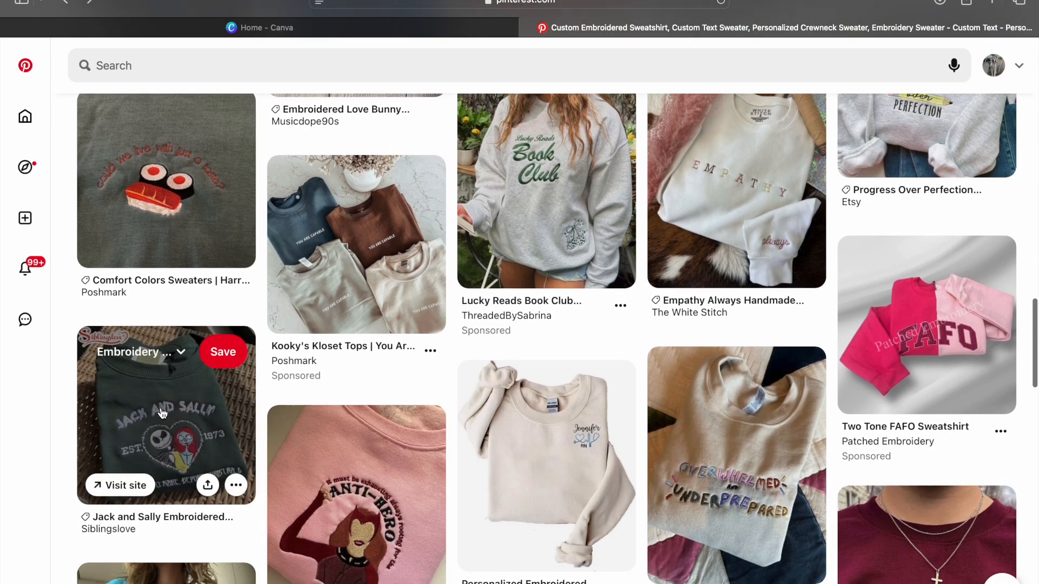
{"action": "scroll", "coordinate": [161, 413], "scroll_direction": "up", "scroll_amount": 4}
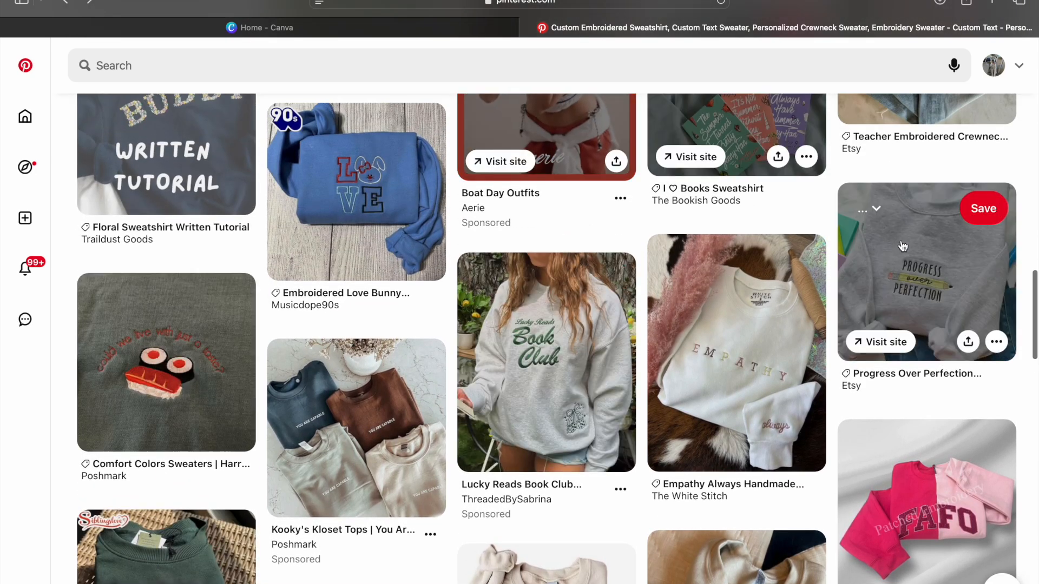
{"action": "left_click", "coordinate": [930, 269]}
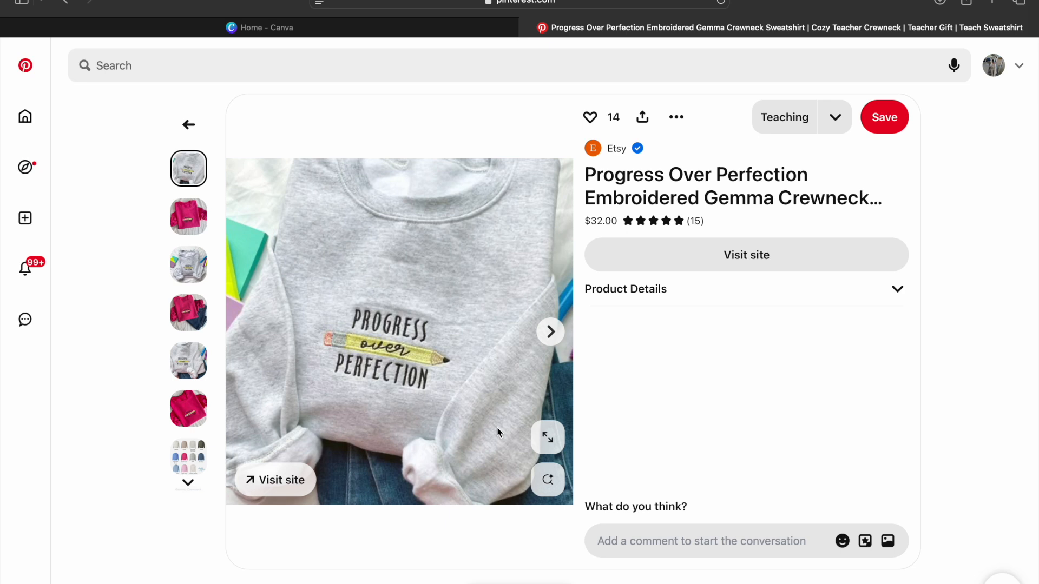
Step: Copy the main product photo of the grey "Progress Over Perfection" sweatshirt
{"action": "scroll", "coordinate": [498, 432], "scroll_direction": "down", "scroll_amount": 2}
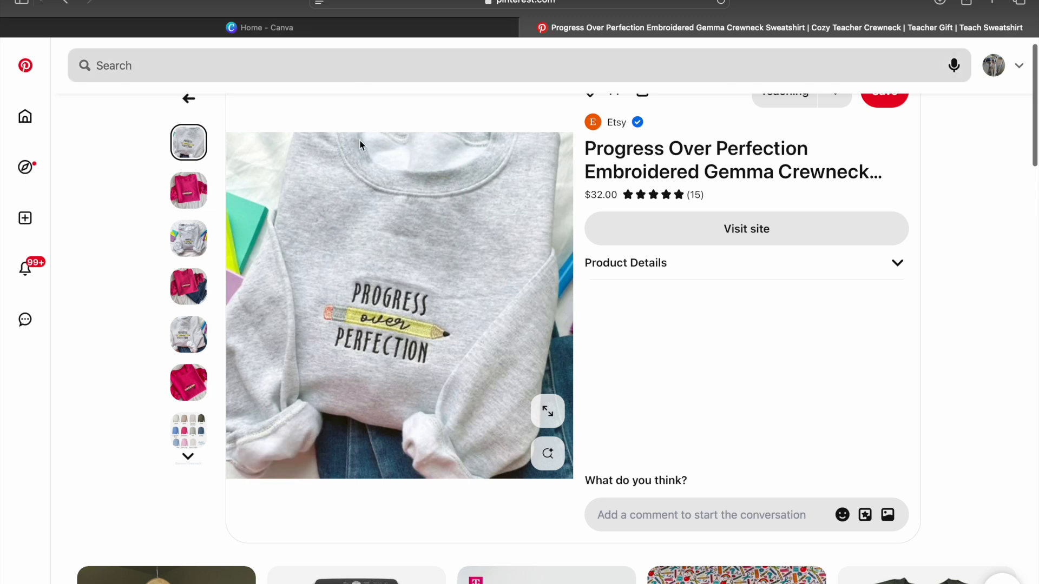
{"action": "right_click", "coordinate": [394, 267]}
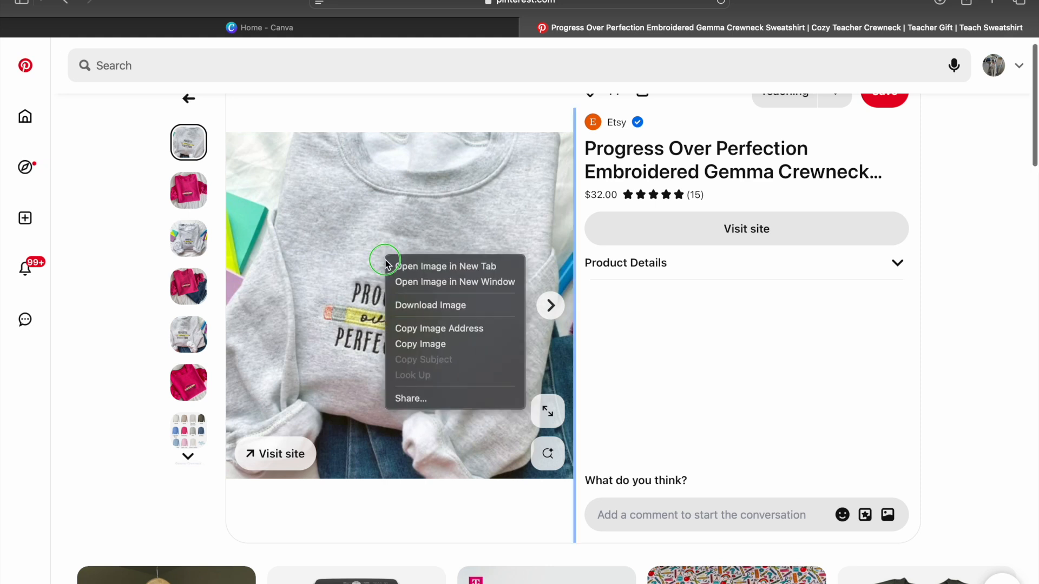
{"action": "left_click", "coordinate": [420, 344]}
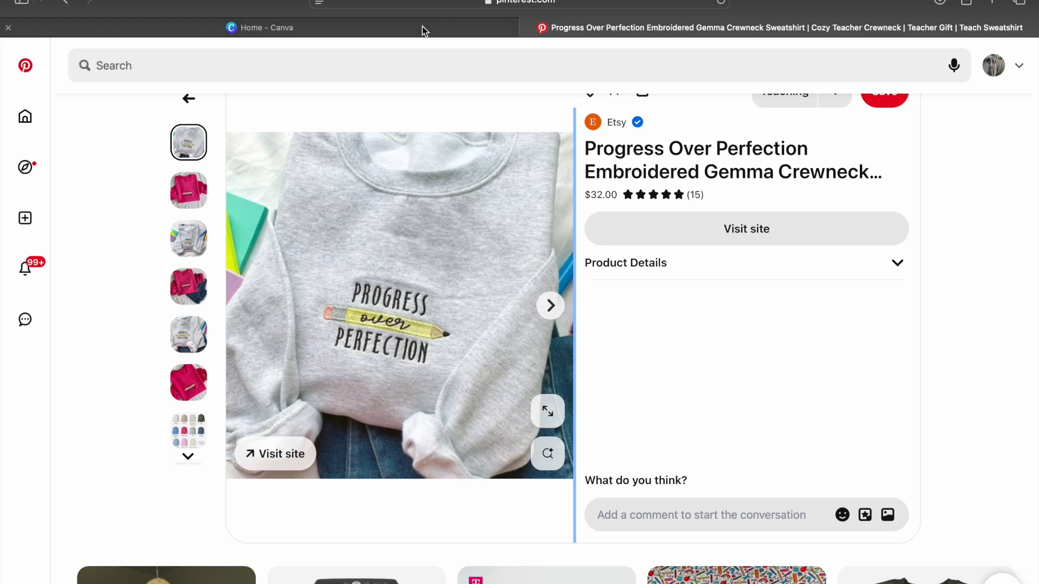
Step: Switch to Canva and create a new custom-size design in inches, 7 in wide by 5 in high
{"action": "left_click", "coordinate": [422, 27]}
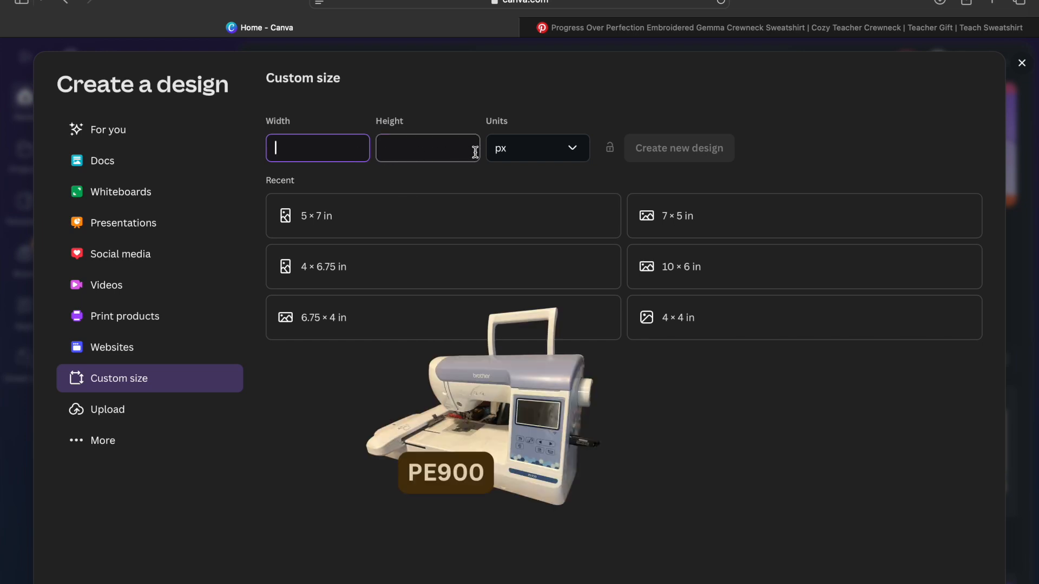
{"action": "left_click", "coordinate": [502, 162]}
{"action": "left_click", "coordinate": [518, 226]}
{"action": "left_click", "coordinate": [318, 143]}
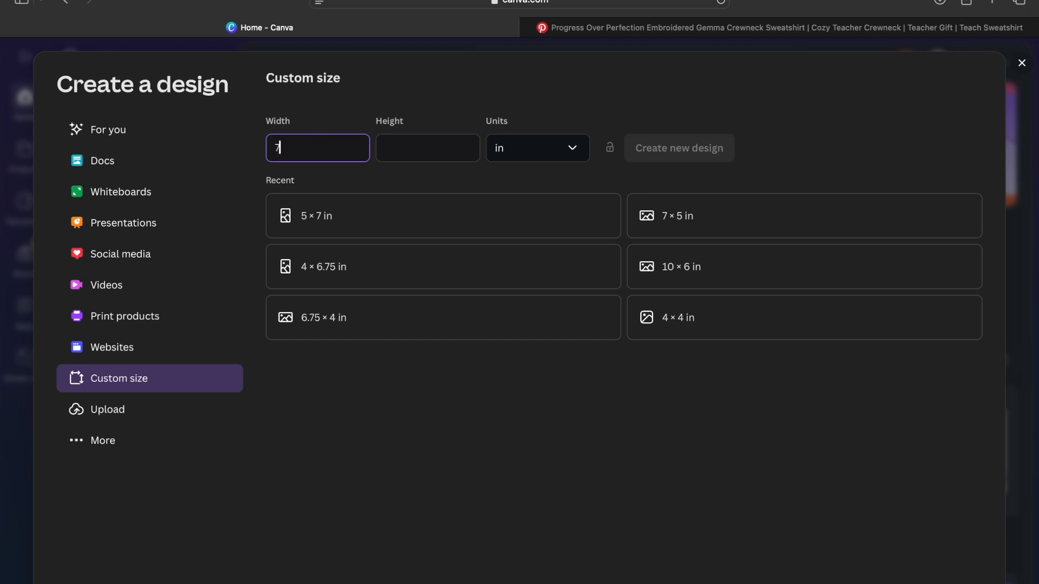
{"action": "type", "text": "7"}
{"action": "left_click", "coordinate": [595, 27]}
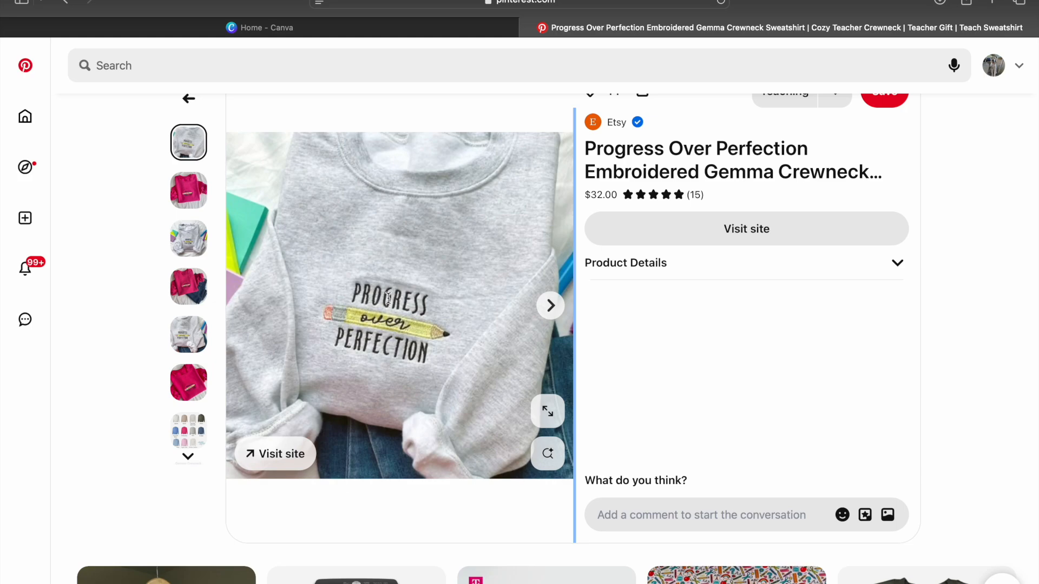
{"action": "left_click", "coordinate": [410, 28]}
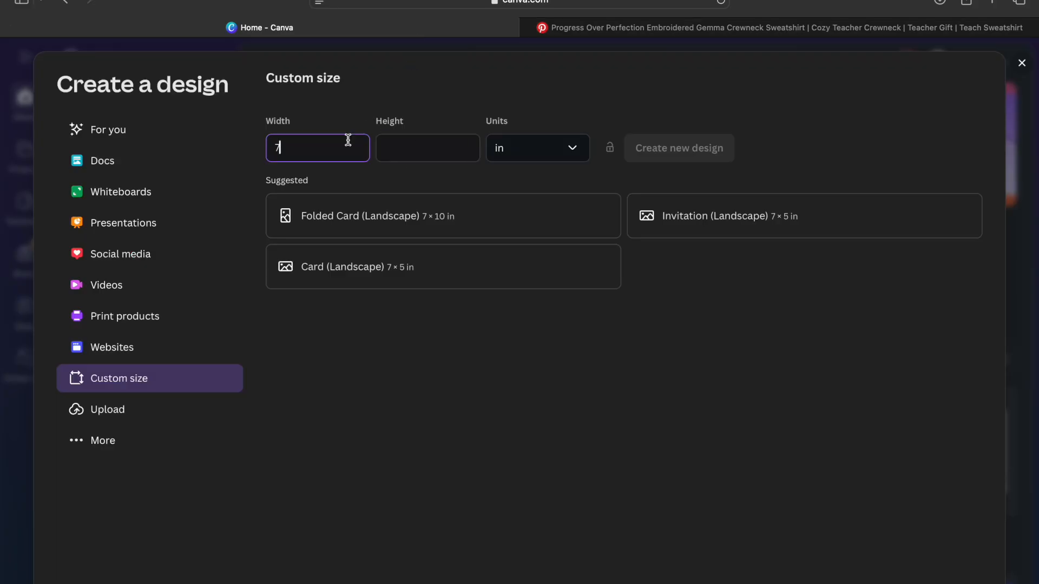
{"action": "left_click", "coordinate": [426, 155]}
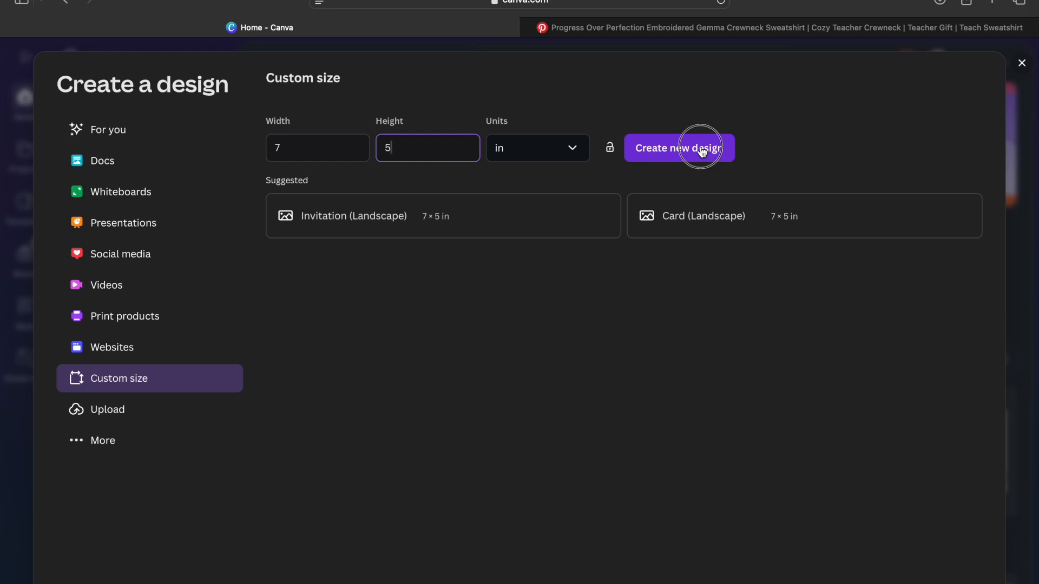
{"action": "left_click", "coordinate": [697, 146]}
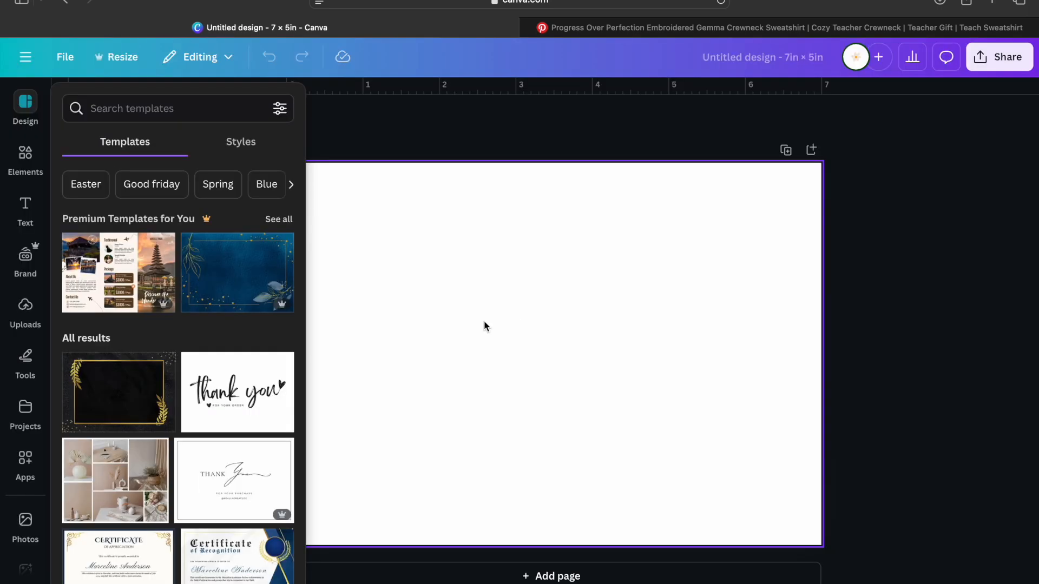
Step: Paste the copied sweatshirt photo onto the blank page and move it up to the page's top edge, centred horizontally
{"action": "left_click", "coordinate": [484, 323]}
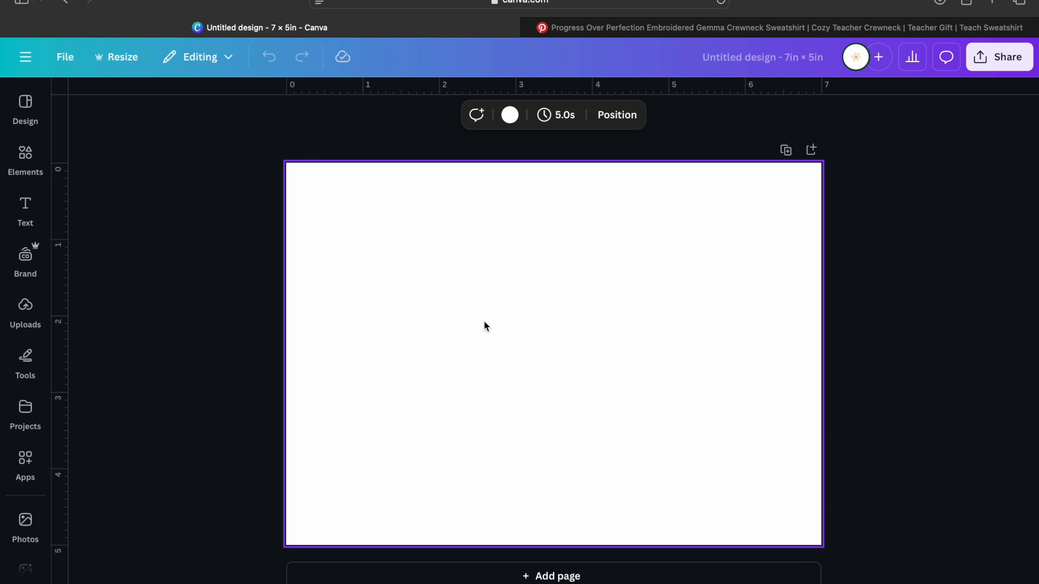
{"action": "key", "text": "super+v"}
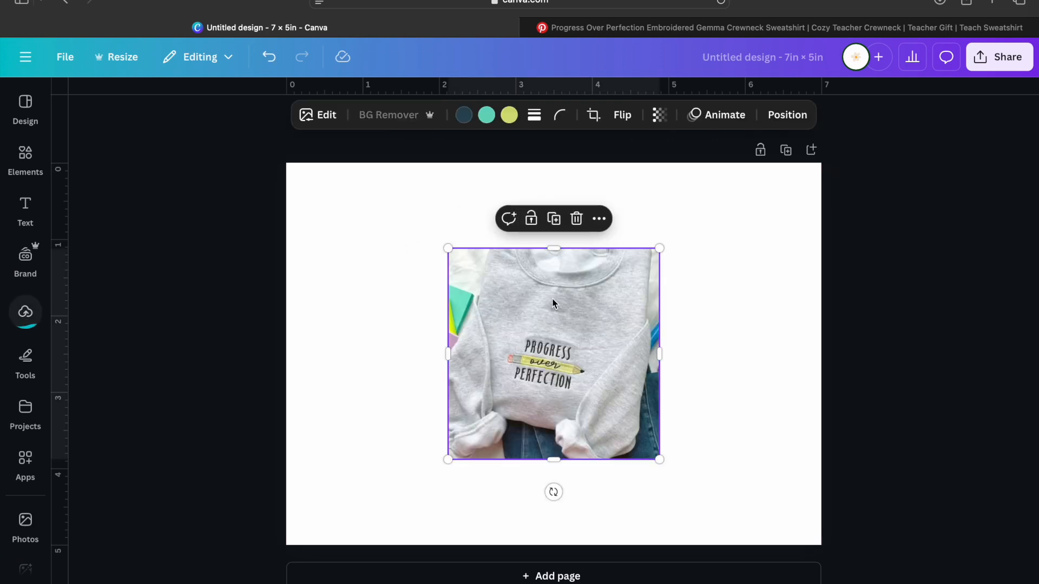
{"action": "left_click_drag", "start_coordinate": [564, 318], "coordinate": [562, 232]}
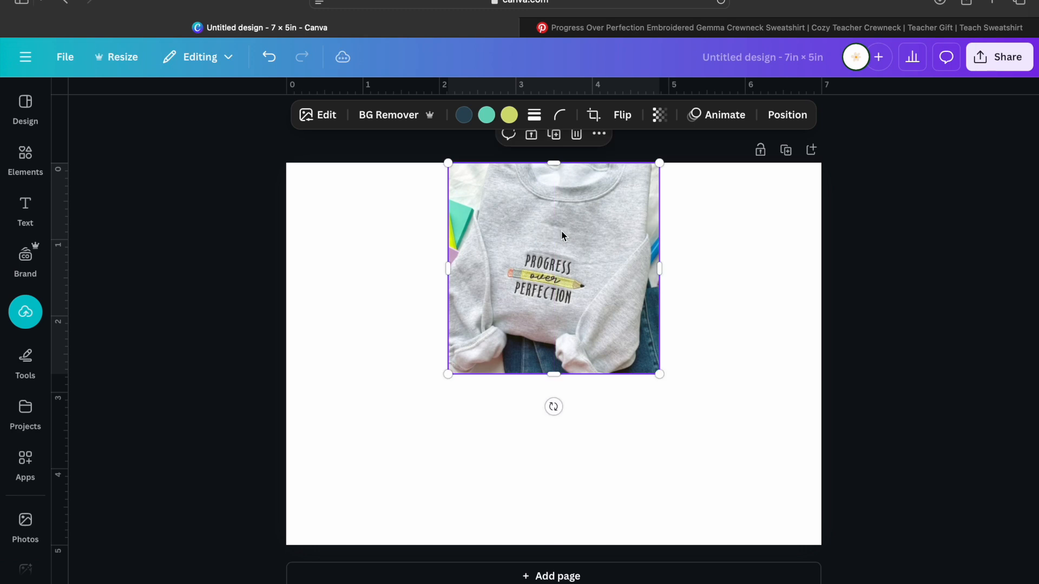
{"action": "left_click", "coordinate": [410, 454]}
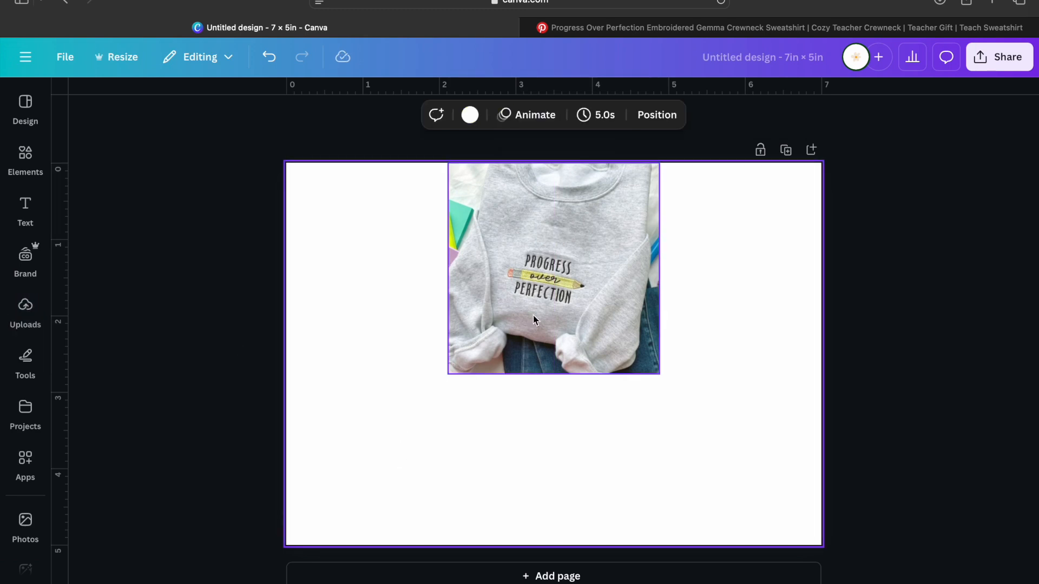
{"action": "left_click_drag", "start_coordinate": [581, 309], "coordinate": [582, 313]}
Step: Close the Pinterest page and return to the Canva design with nothing on the page selected
{"action": "left_click", "coordinate": [677, 24]}
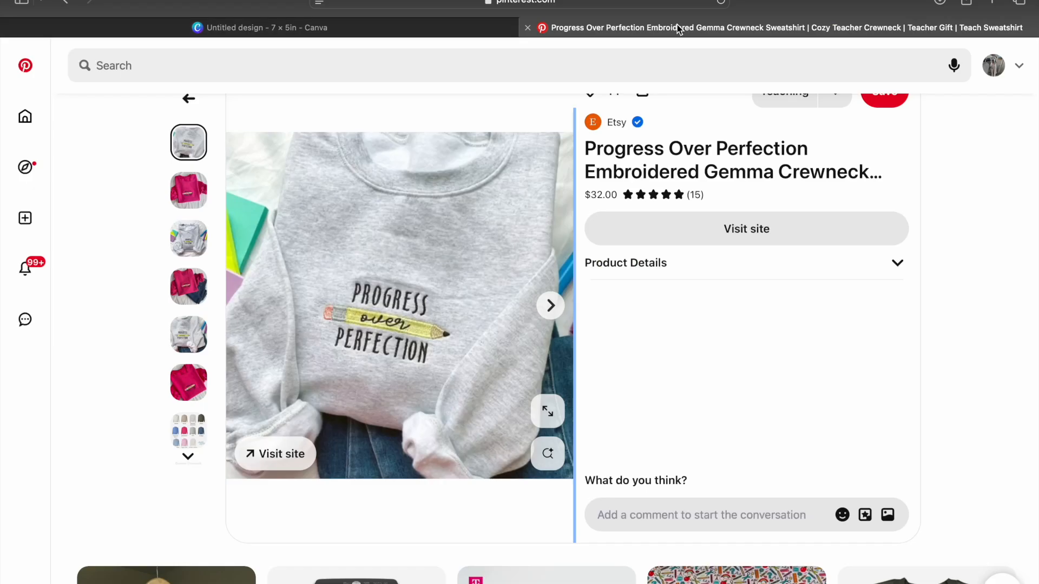
{"action": "left_click", "coordinate": [527, 27]}
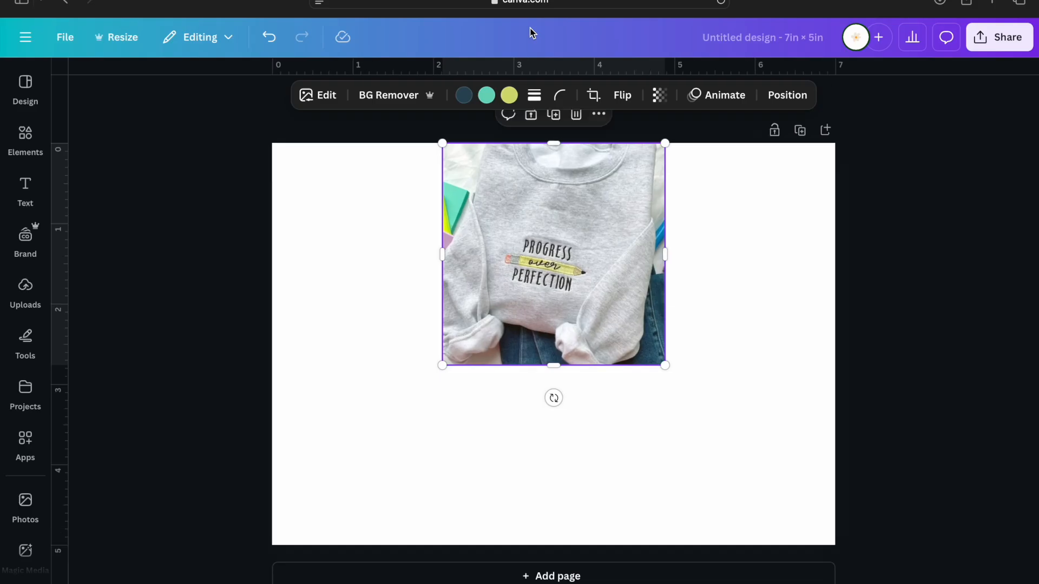
{"action": "left_click", "coordinate": [443, 447]}
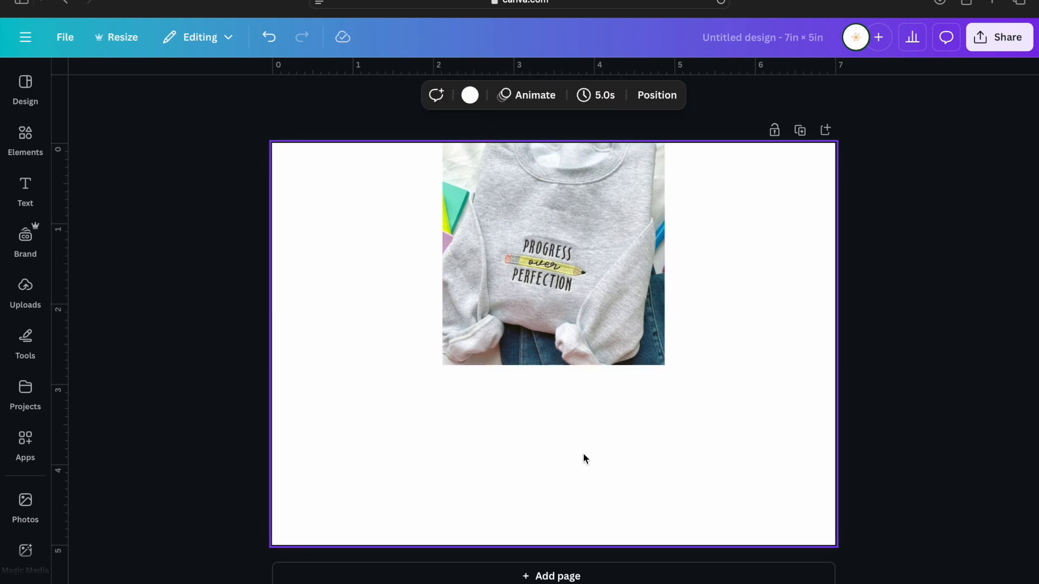
Step: Rename the untitled design as "Progress over perfection"
{"action": "left_click", "coordinate": [778, 38]}
{"action": "type", "text": "Progress over pe"}
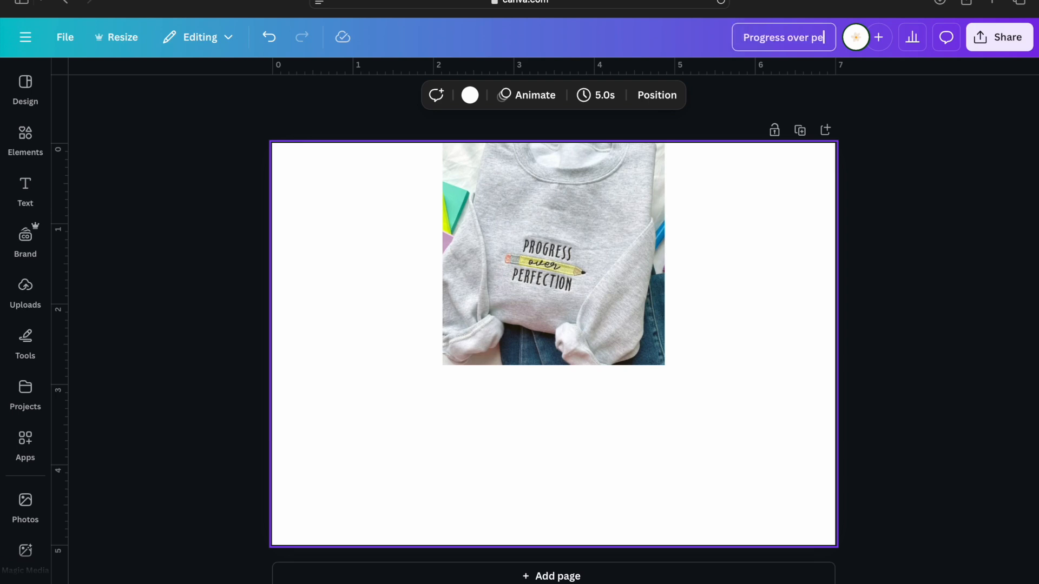
{"action": "type", "text": "rfection"}
{"action": "left_click", "coordinate": [775, 262]}
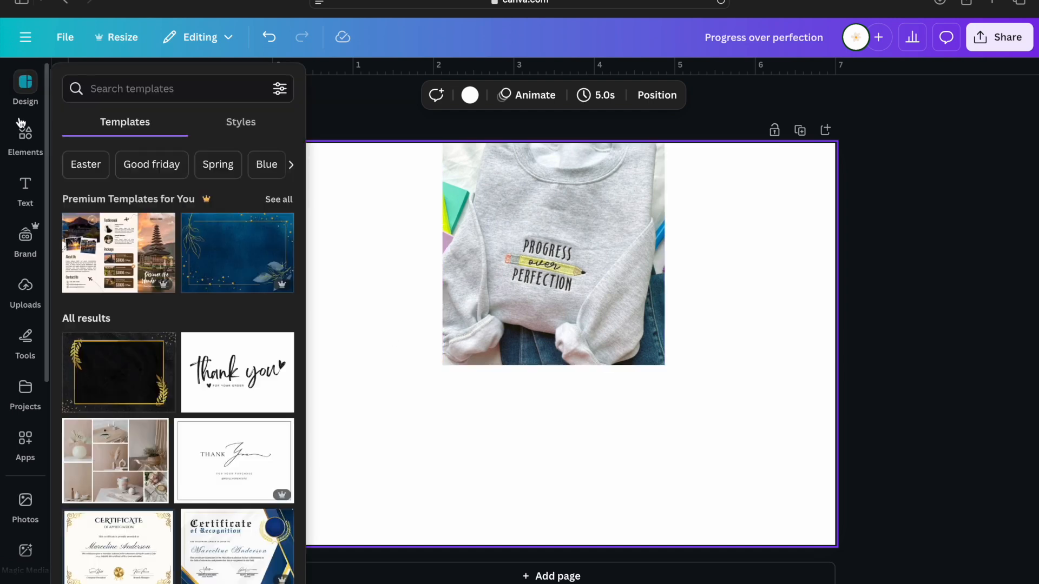
Step: Search the graphic elements for "pencil" and add the flat orange pencil with the red eraser to the page
{"action": "left_click", "coordinate": [20, 135]}
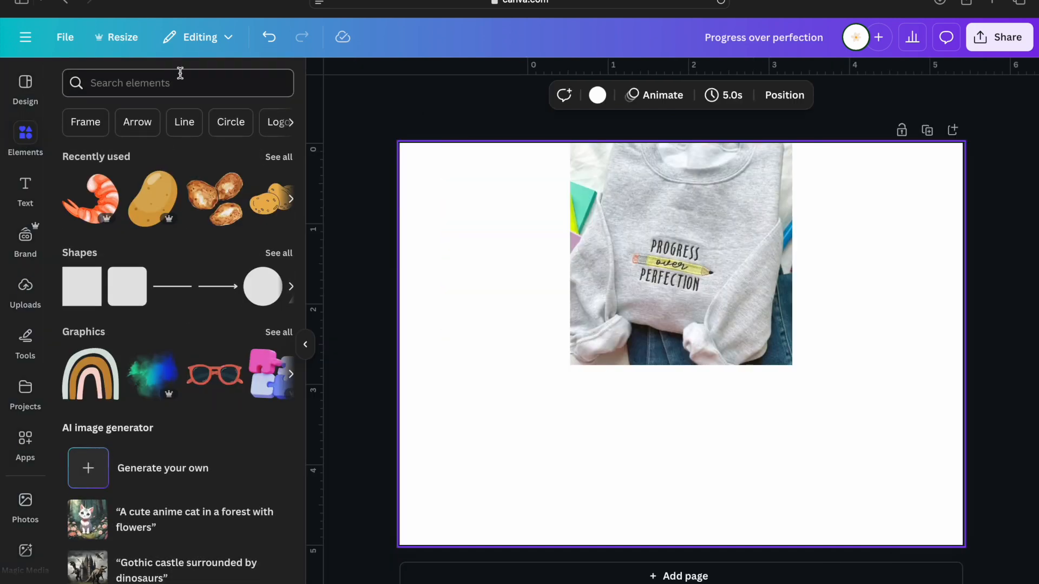
{"action": "left_click", "coordinate": [180, 81]}
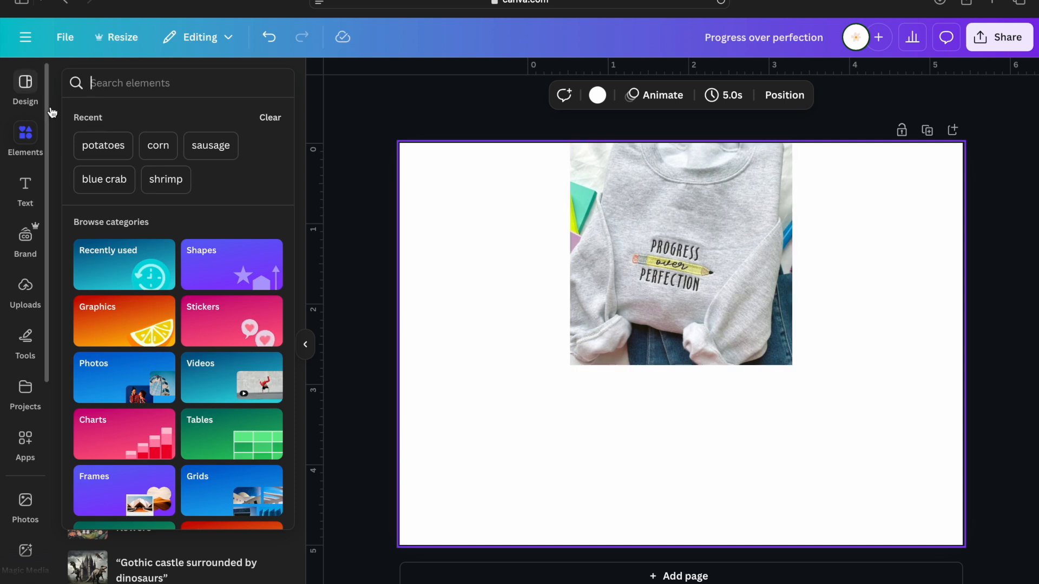
{"action": "type", "text": "pencil"}
{"action": "key", "text": "Return"}
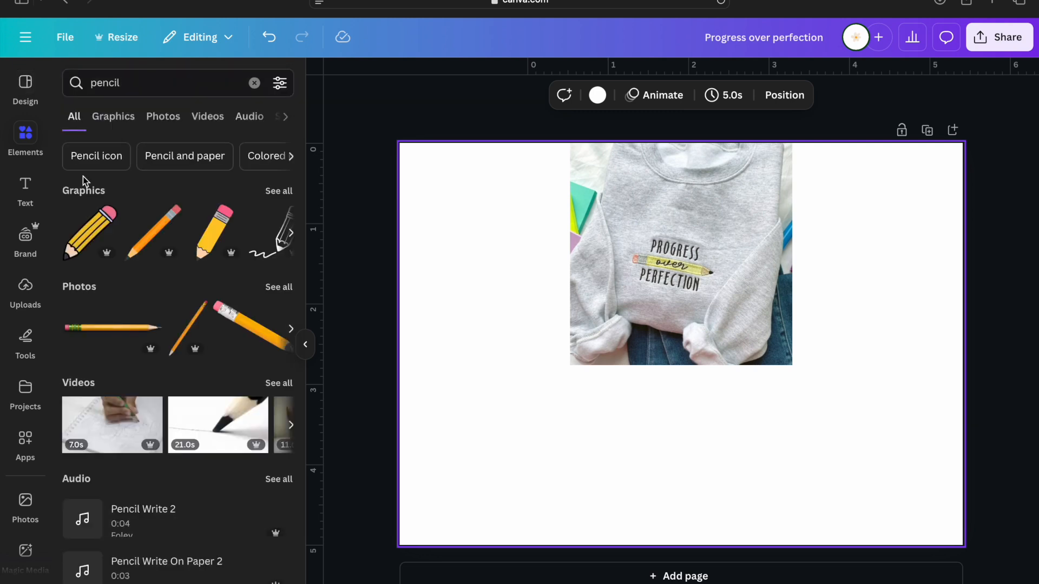
{"action": "left_click", "coordinate": [278, 191]}
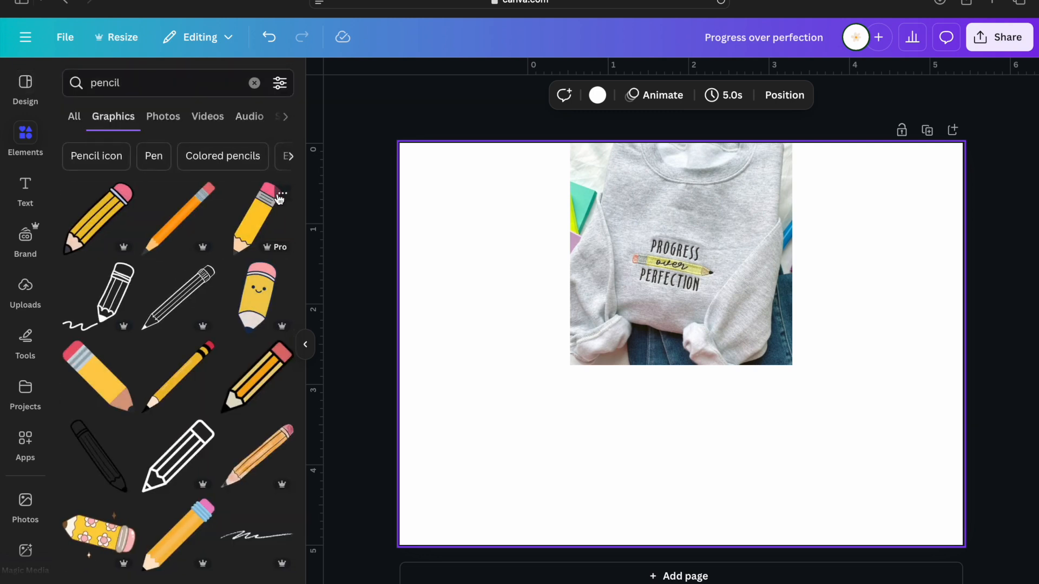
{"action": "scroll", "coordinate": [217, 382], "scroll_direction": "down", "scroll_amount": 10}
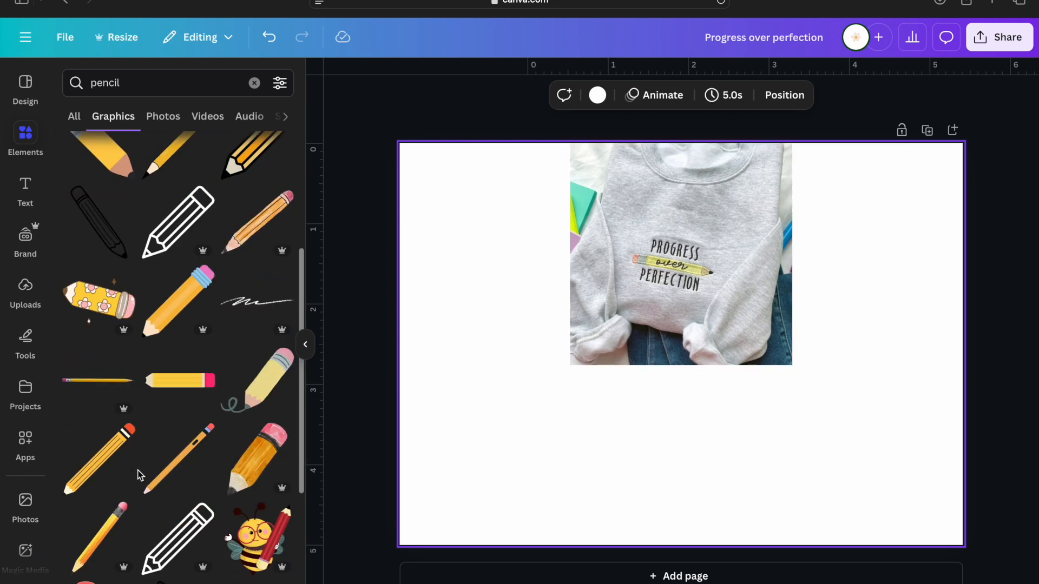
{"action": "left_click", "coordinate": [179, 428]}
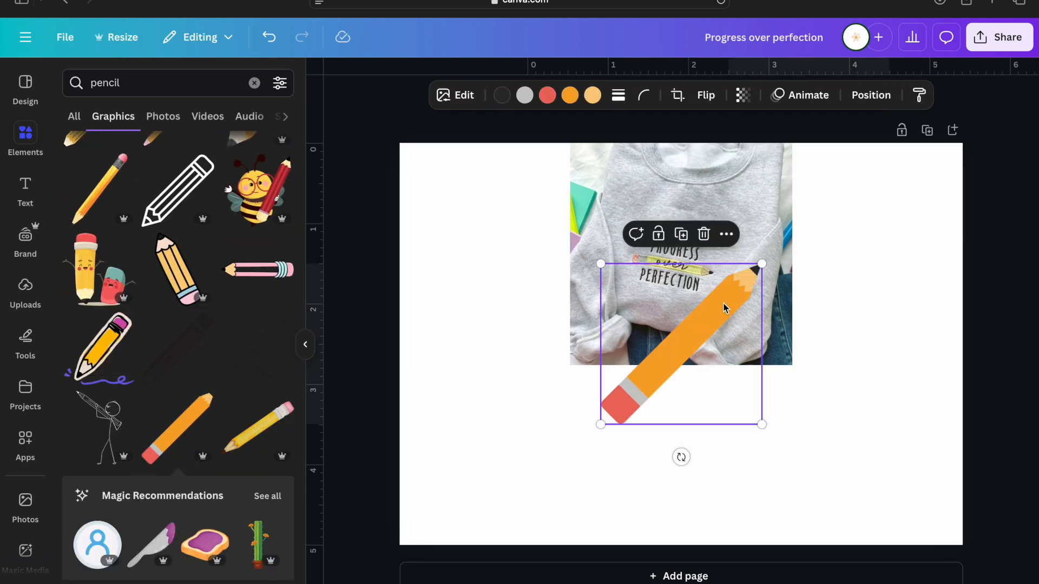
Step: Rotate the pencil to horizontal with its tip pointing right and place it centred below the sweatshirt photo
{"action": "mouse_move", "coordinate": [664, 523]}
{"action": "left_mouse_down"}
{"action": "mouse_move", "coordinate": [601, 519]}
{"action": "mouse_move", "coordinate": [566, 503]}
{"action": "mouse_move", "coordinate": [590, 509]}
{"action": "mouse_move", "coordinate": [585, 492]}
{"action": "left_mouse_up"}
{"action": "mouse_move", "coordinate": [695, 415]}
{"action": "left_mouse_down"}
{"action": "mouse_move", "coordinate": [760, 446]}
{"action": "mouse_move", "coordinate": [753, 469]}
{"action": "left_mouse_up"}
{"action": "left_click", "coordinate": [807, 493]}
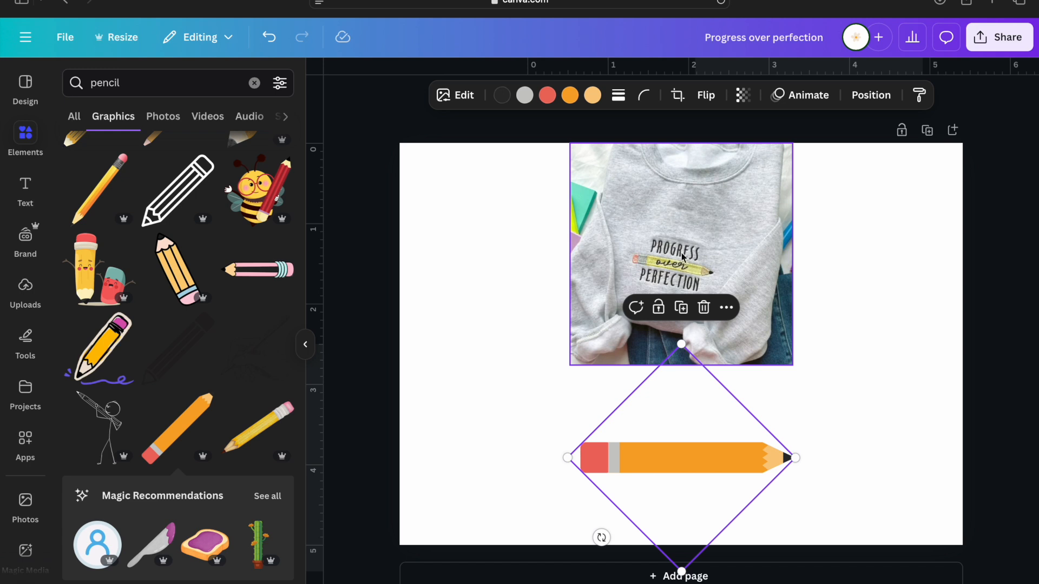
{"action": "left_click", "coordinate": [513, 440]}
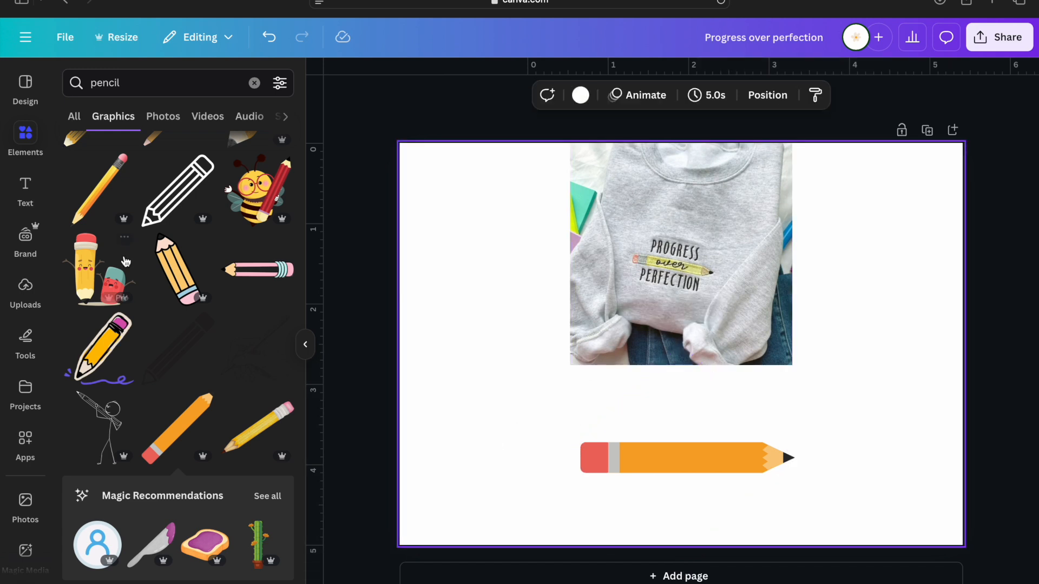
Step: Add a subheading text box reading "over" and place it centred on the pencil's body
{"action": "left_click", "coordinate": [25, 198]}
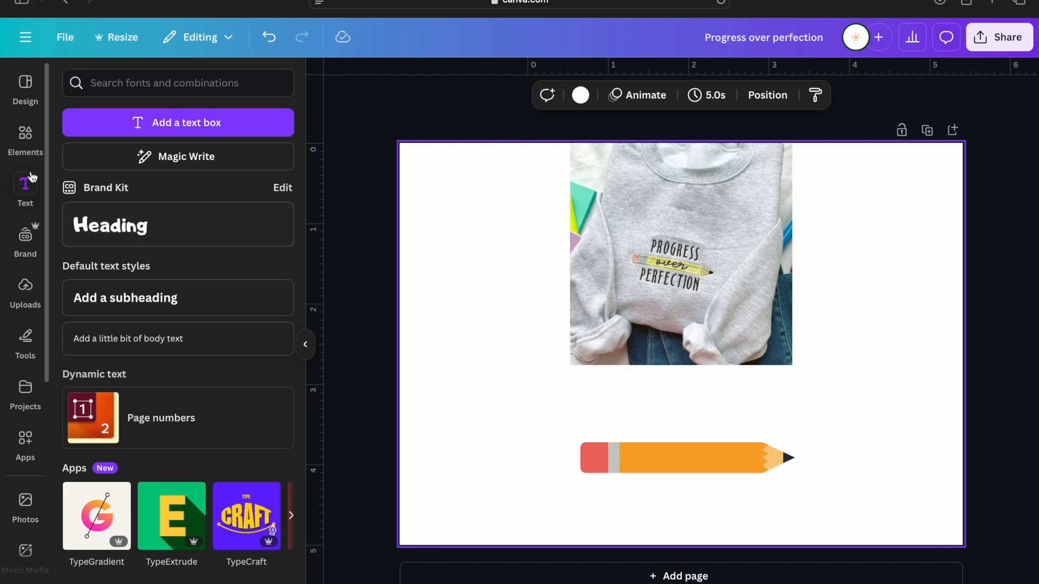
{"action": "left_click", "coordinate": [146, 310]}
{"action": "double_click", "coordinate": [726, 334]}
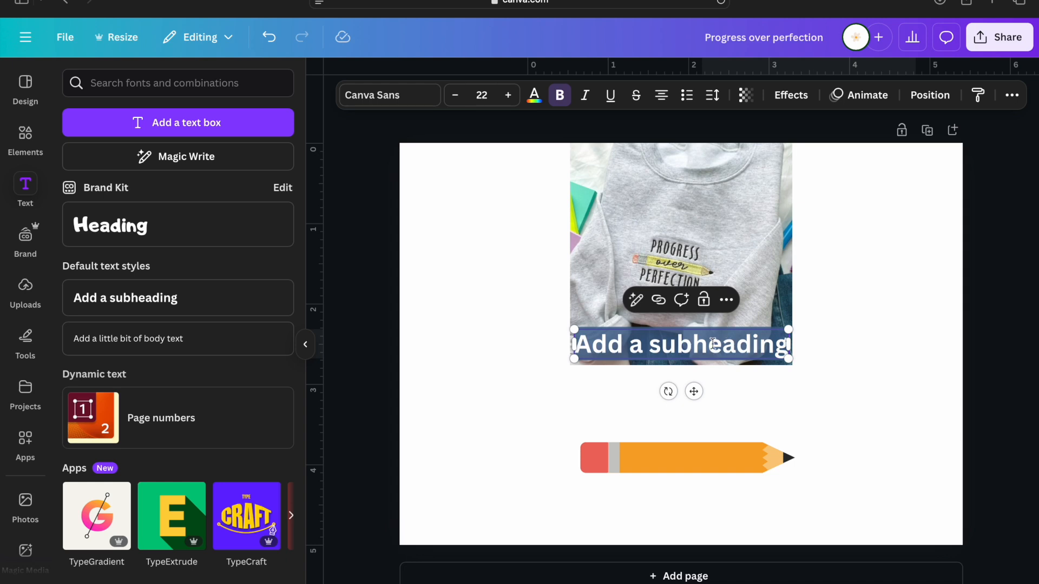
{"action": "type", "text": "Over"}
{"action": "left_click_drag", "start_coordinate": [694, 391], "coordinate": [691, 501]}
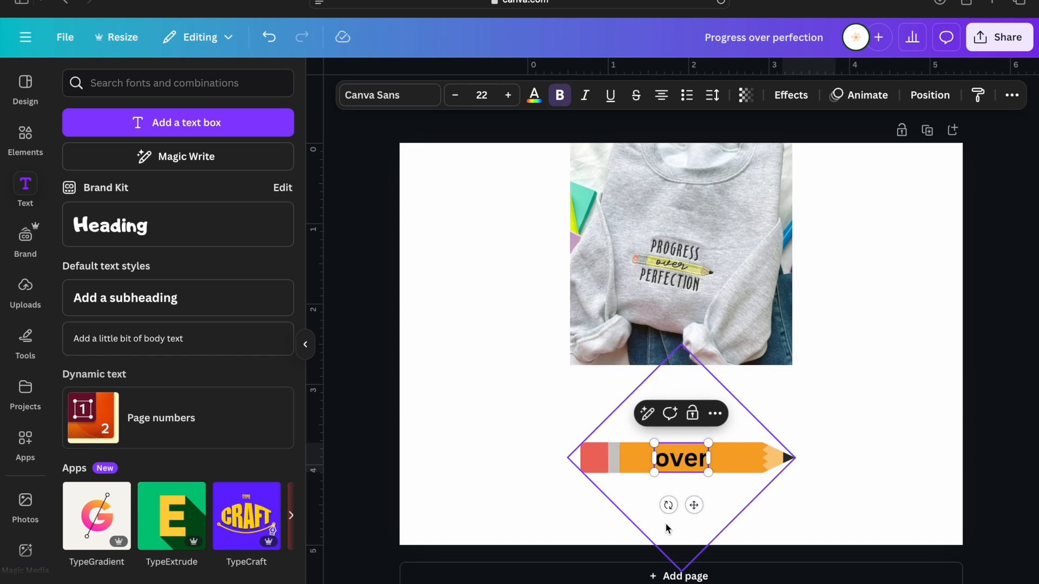
{"action": "left_click_drag", "start_coordinate": [695, 505], "coordinate": [696, 505]}
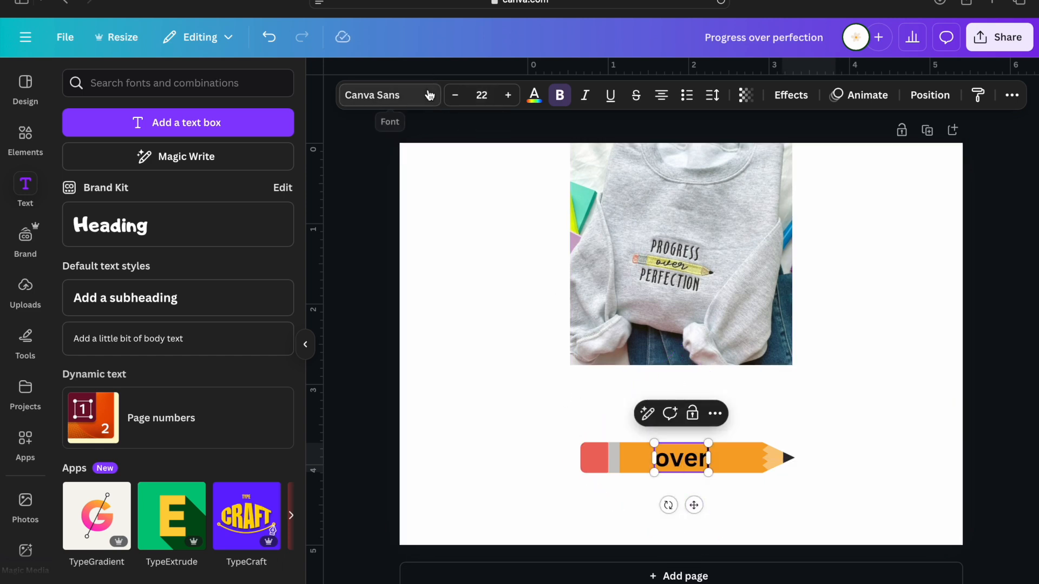
Step: Search the fonts for "cursive" and set the word "over" in Vintage Goods
{"action": "left_click", "coordinate": [399, 96]}
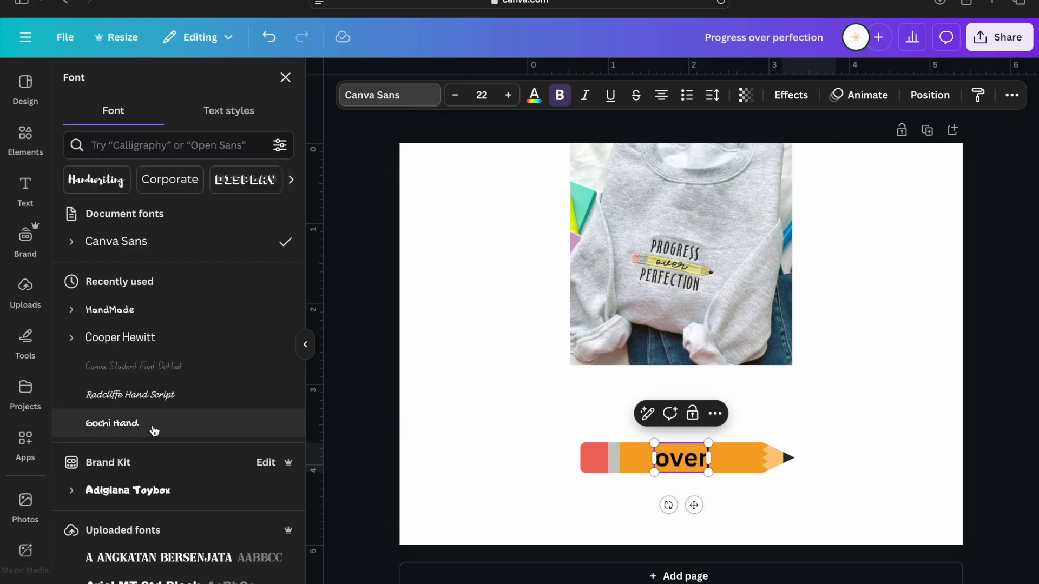
{"action": "scroll", "coordinate": [153, 431], "scroll_direction": "down", "scroll_amount": 1}
{"action": "scroll", "coordinate": [153, 431], "scroll_direction": "down", "scroll_amount": 1}
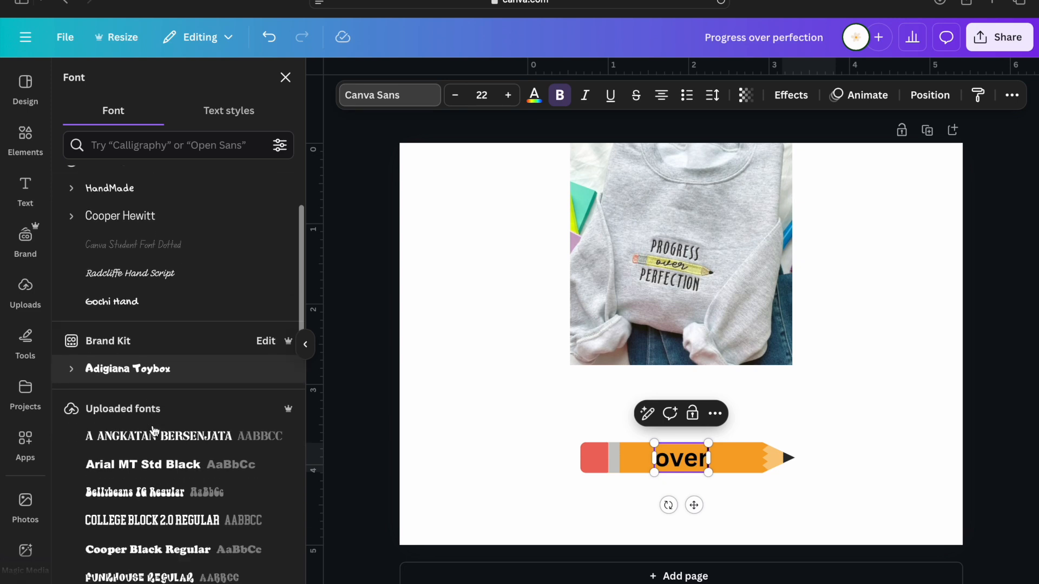
{"action": "scroll", "coordinate": [155, 432], "scroll_direction": "down", "scroll_amount": 1}
{"action": "left_click", "coordinate": [142, 153]}
{"action": "type", "text": "cursive"}
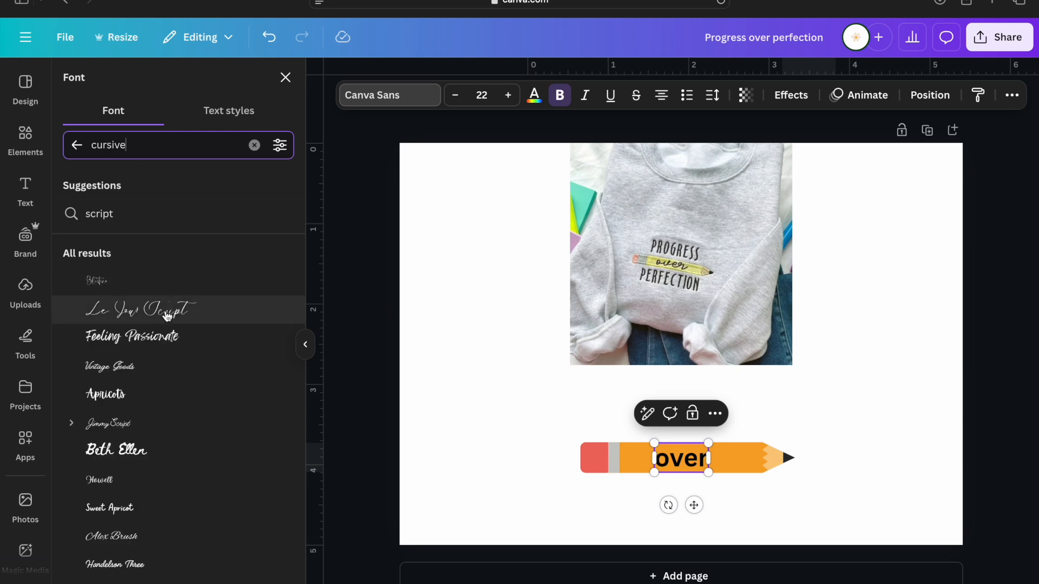
{"action": "left_click", "coordinate": [151, 369]}
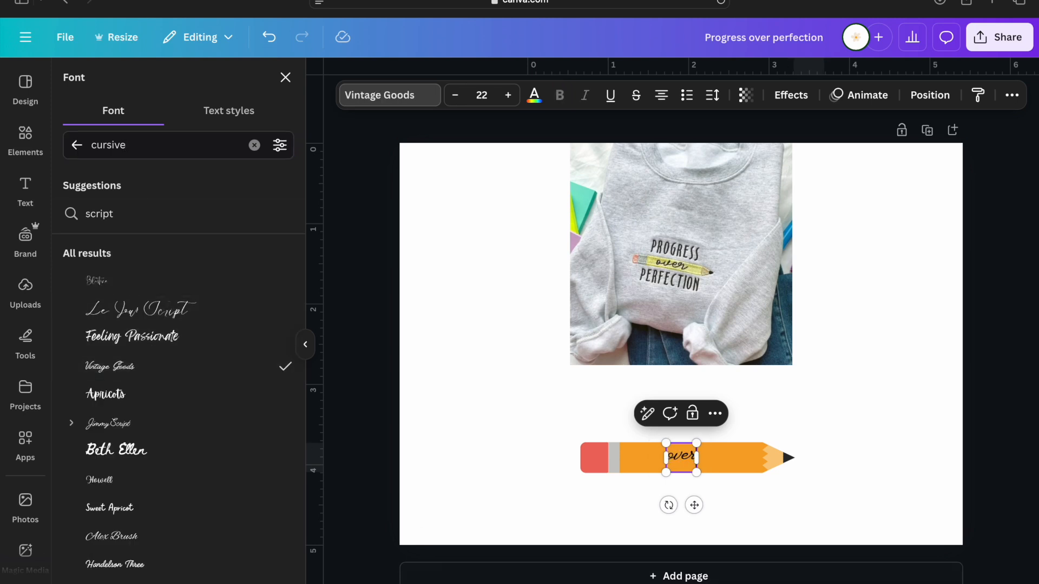
Step: Enlarge the word "over" to about size 46 and centre it on the pencil's body
{"action": "left_click_drag", "start_coordinate": [665, 474], "coordinate": [632, 505]}
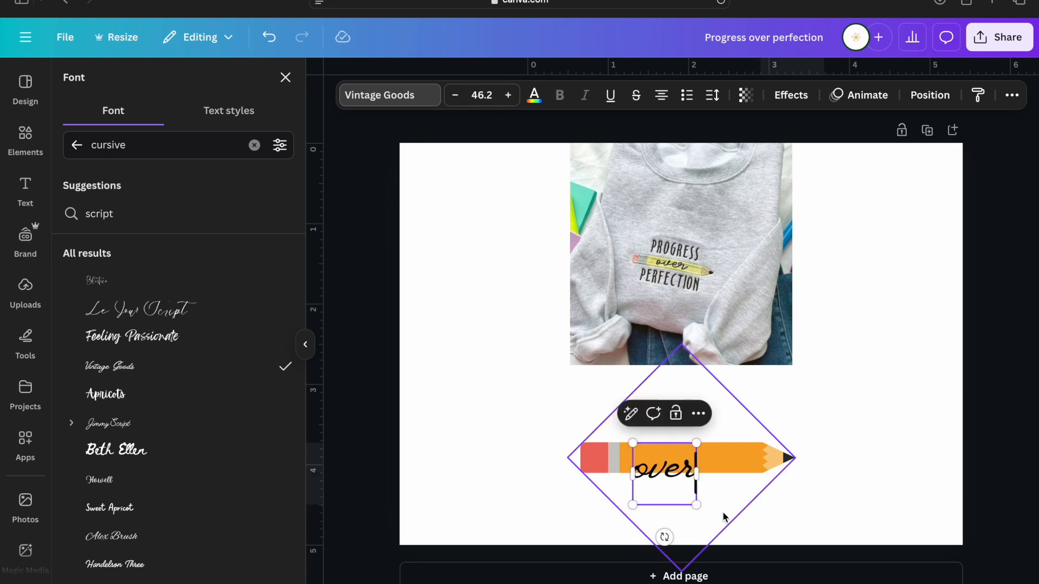
{"action": "left_click", "coordinate": [723, 515]}
{"action": "left_click_drag", "start_coordinate": [684, 484], "coordinate": [701, 475]}
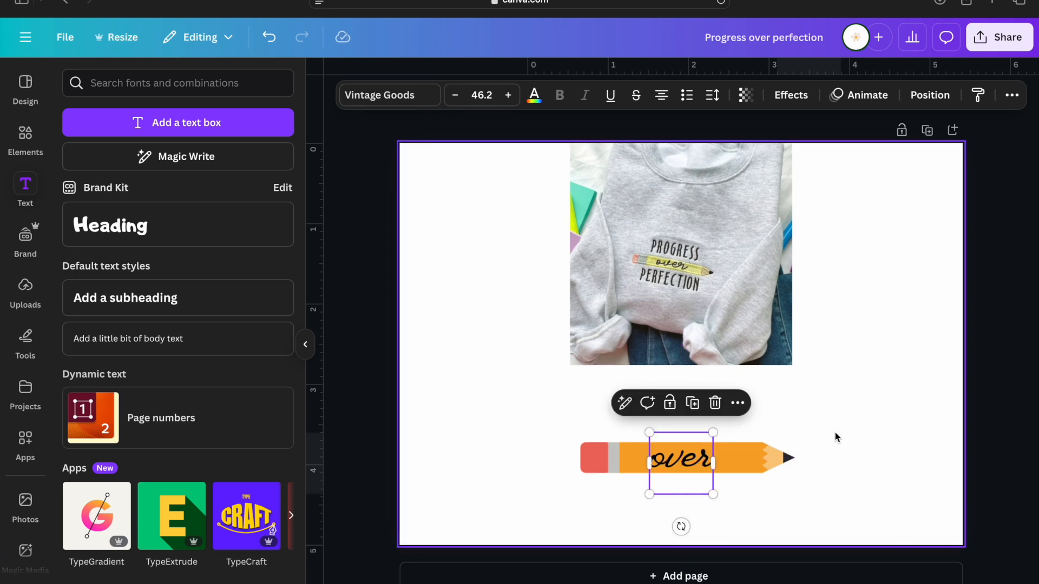
{"action": "left_click", "coordinate": [835, 431]}
{"action": "left_click", "coordinate": [707, 477]}
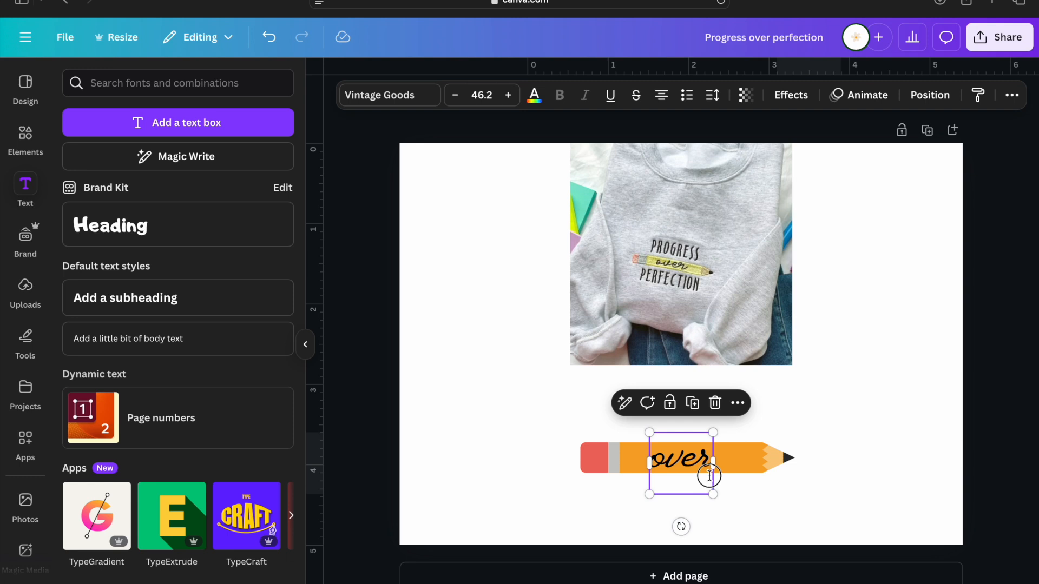
{"action": "left_click", "coordinate": [873, 452]}
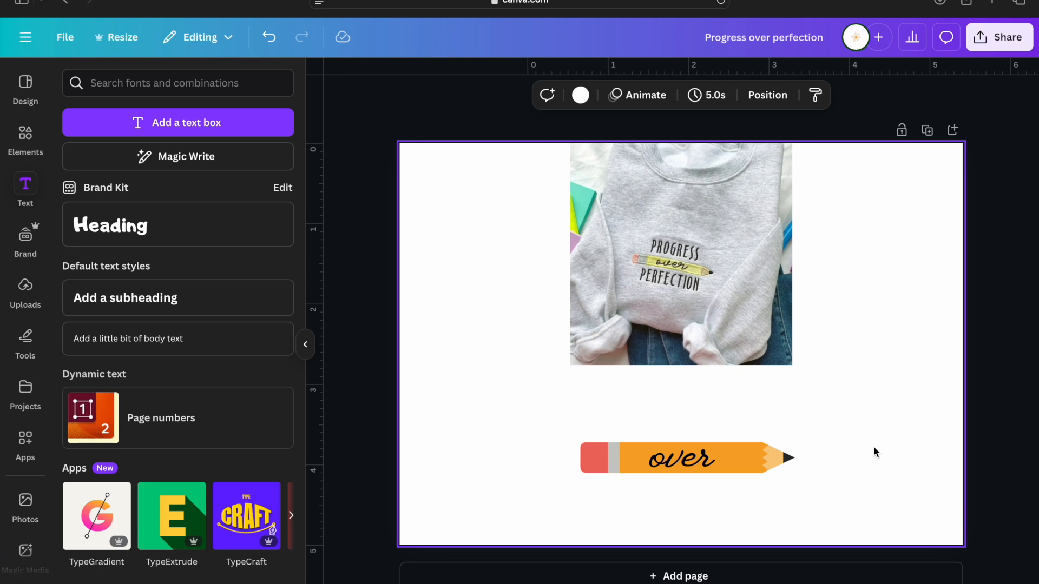
{"action": "left_click", "coordinate": [705, 449]}
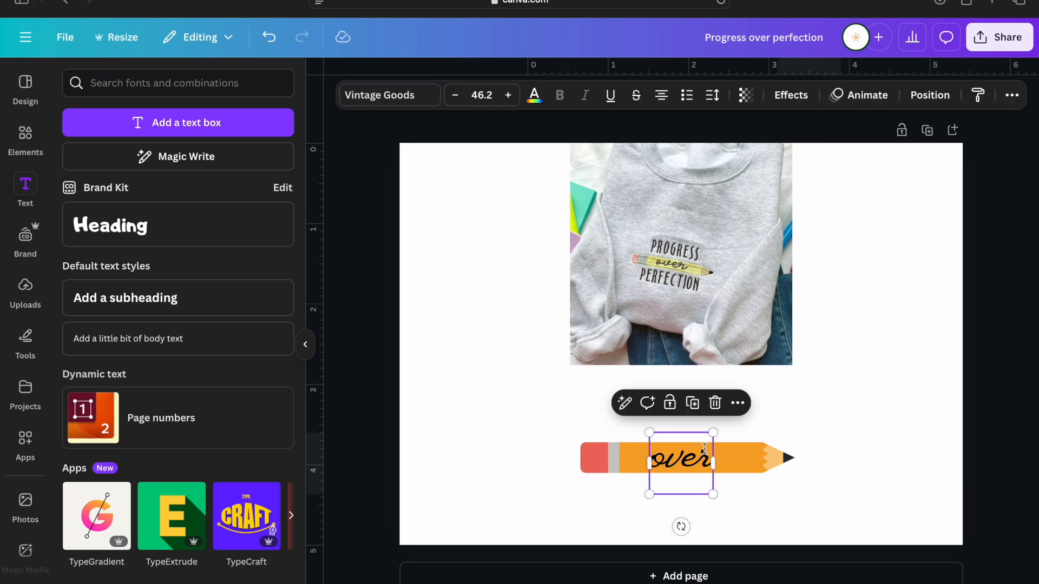
{"action": "left_click", "coordinate": [433, 99]}
{"action": "scroll", "coordinate": [211, 420], "scroll_direction": "down", "scroll_amount": 5}
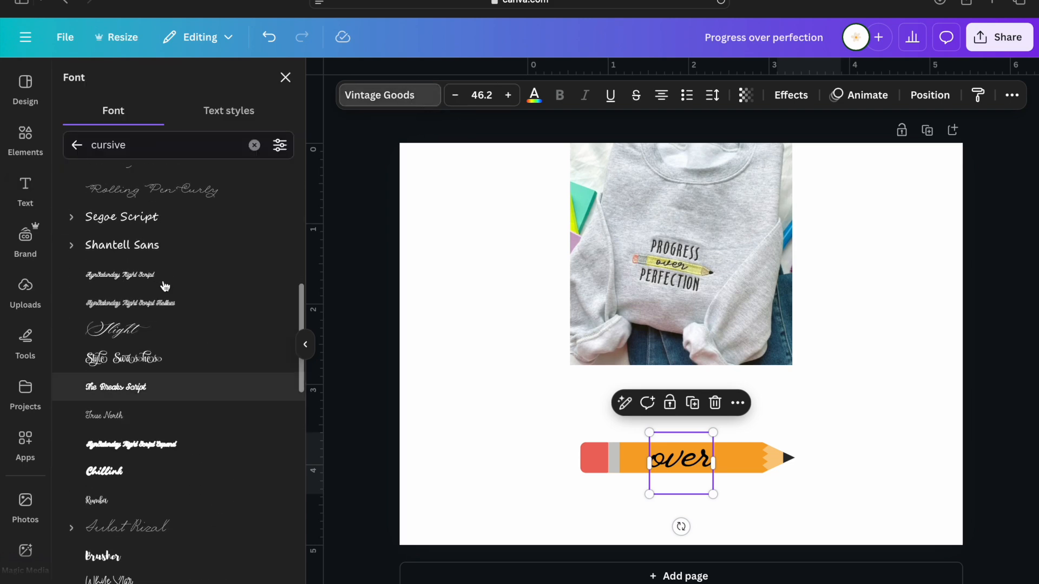
{"action": "left_click", "coordinate": [253, 145]}
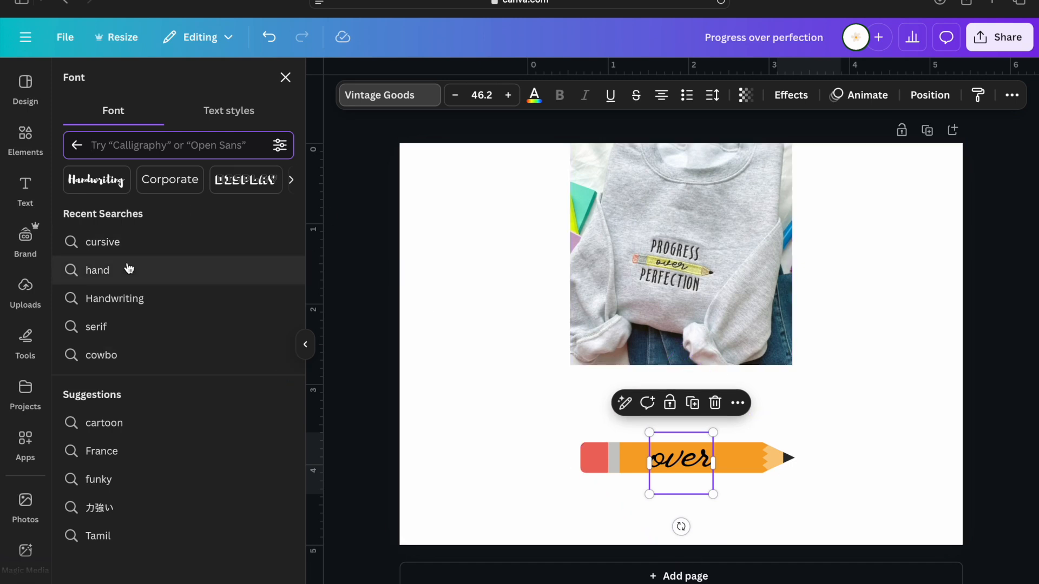
Step: Add a subheading text box reading "PROGRESS" on the first line and "PERFECTION" on the second
{"action": "left_click", "coordinate": [25, 197]}
{"action": "left_click", "coordinate": [144, 302]}
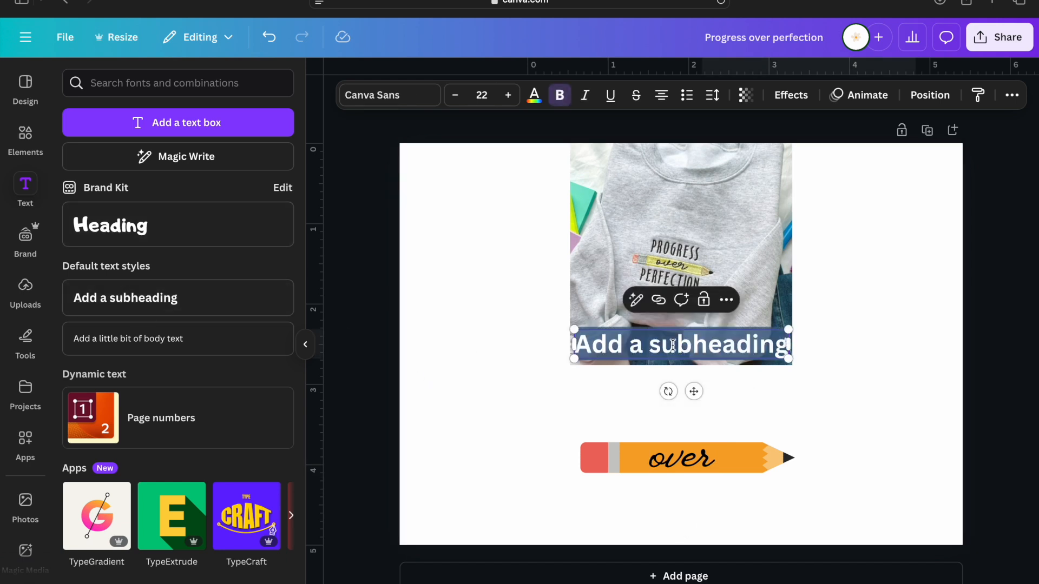
{"action": "type", "text": "P"}
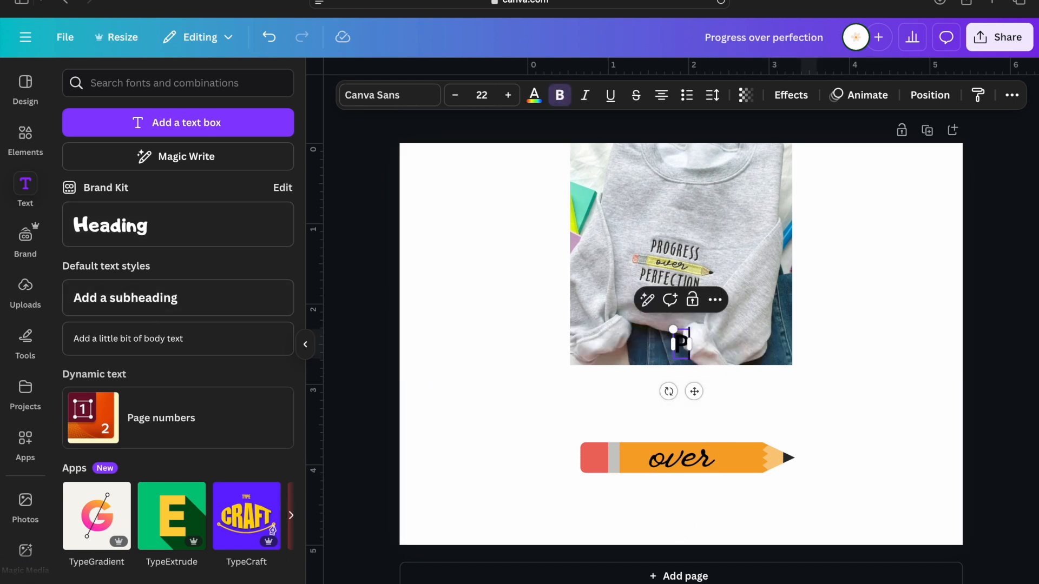
{"action": "type", "text": "ROGRESS"}
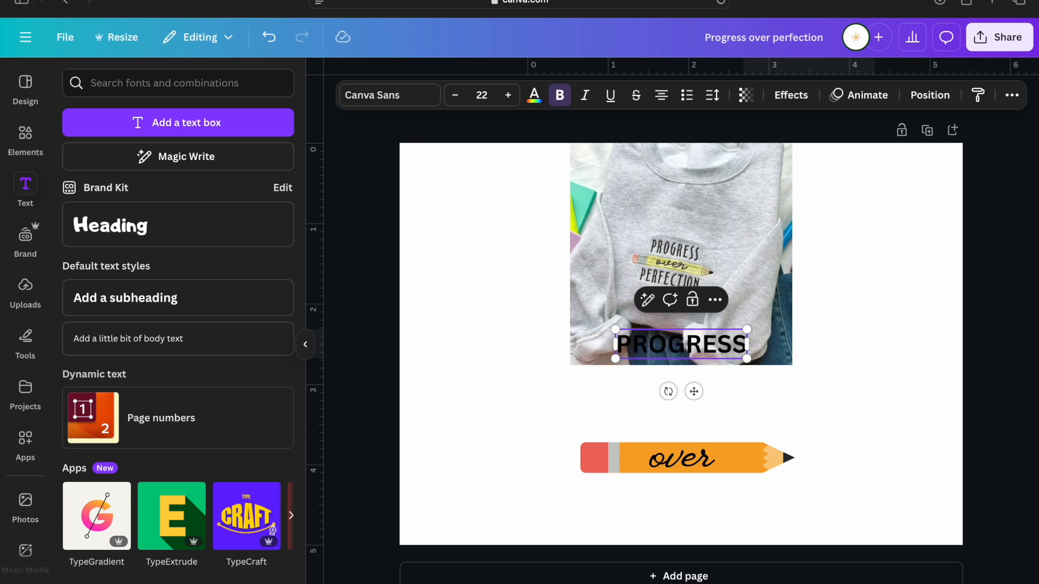
{"action": "key", "text": "Return"}
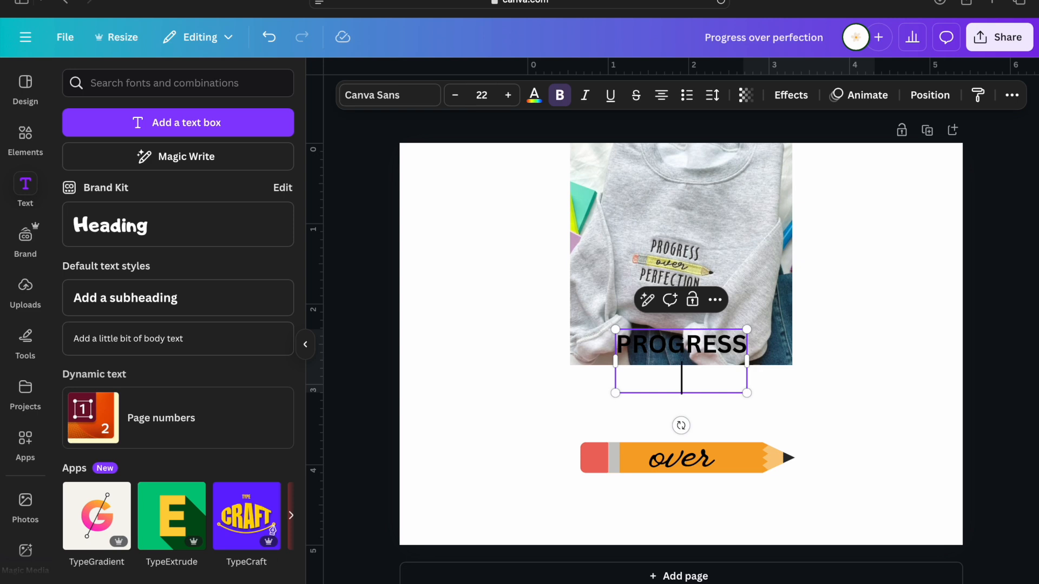
{"action": "type", "text": "PERFE"}
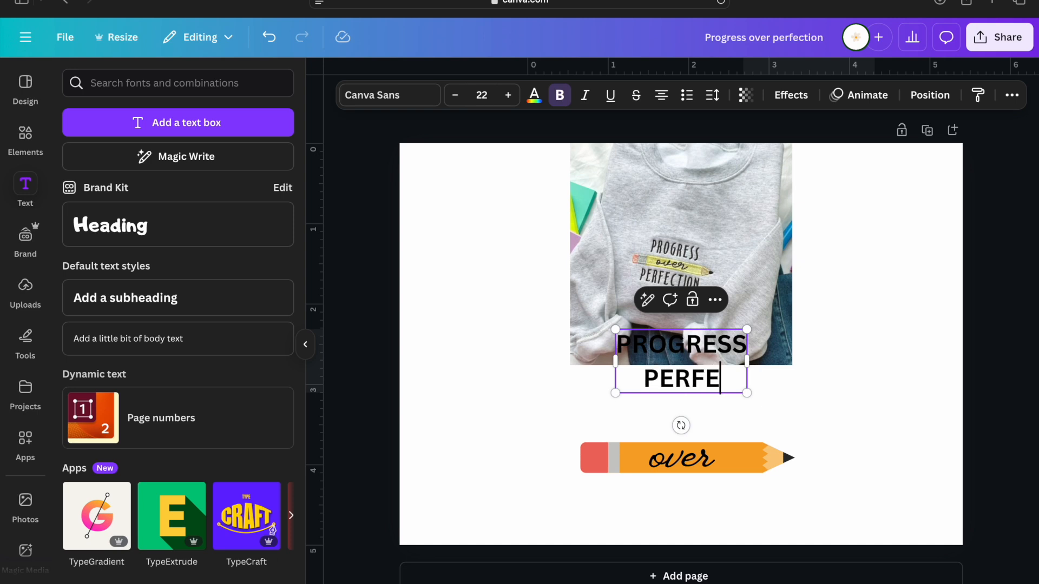
{"action": "type", "text": "CTION"}
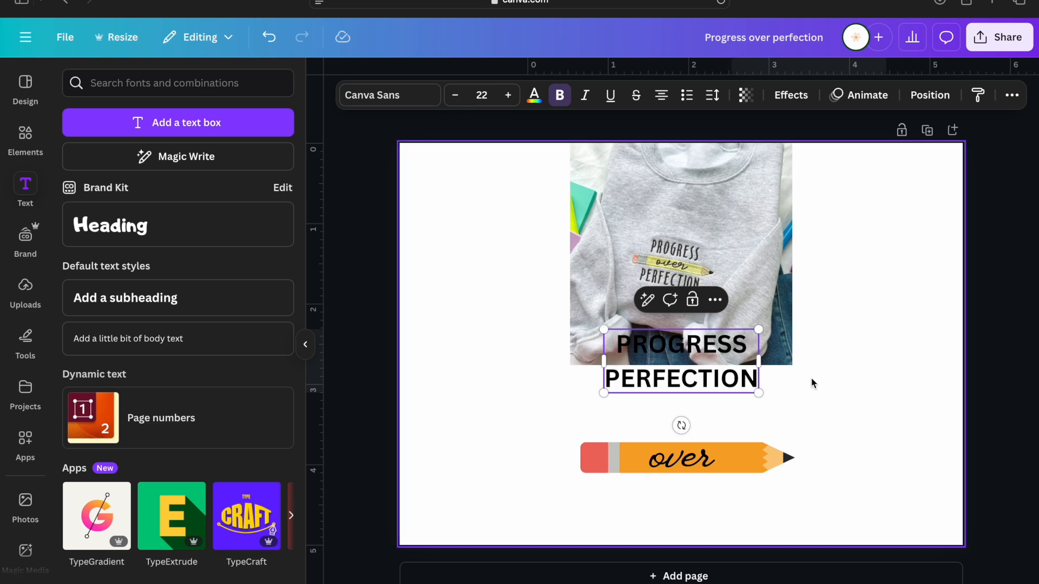
Step: Set the two-line text's line spacing to 2.5 and position it with PROGRESS above the pencil and PERFECTION below
{"action": "left_click", "coordinate": [804, 388]}
{"action": "mouse_move", "coordinate": [731, 372]}
{"action": "left_mouse_down"}
{"action": "mouse_move", "coordinate": [731, 420]}
{"action": "mouse_move", "coordinate": [696, 459]}
{"action": "mouse_move", "coordinate": [705, 465]}
{"action": "mouse_move", "coordinate": [638, 466]}
{"action": "mouse_move", "coordinate": [731, 468]}
{"action": "left_mouse_up"}
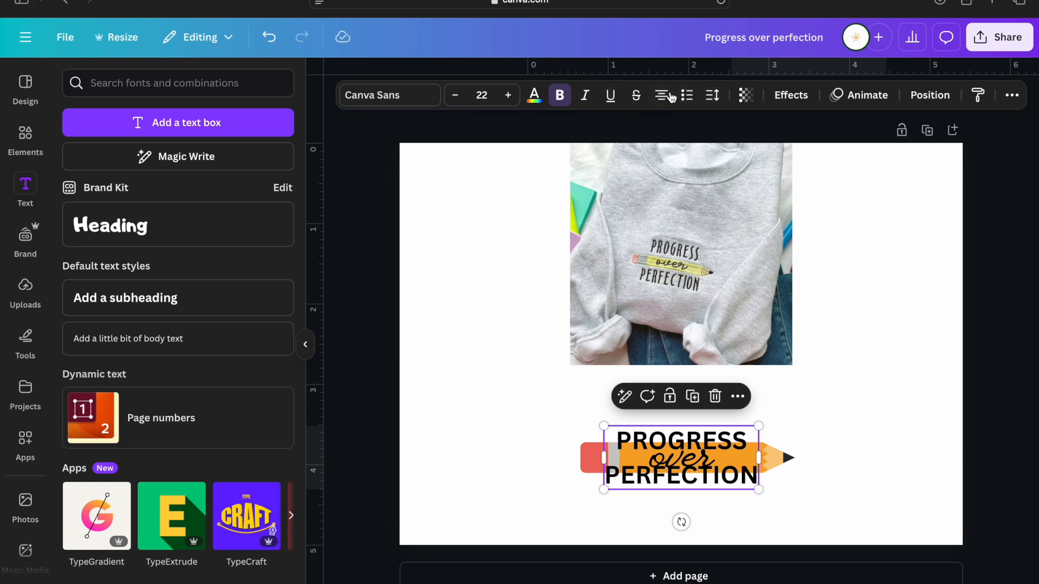
{"action": "left_click", "coordinate": [711, 96]}
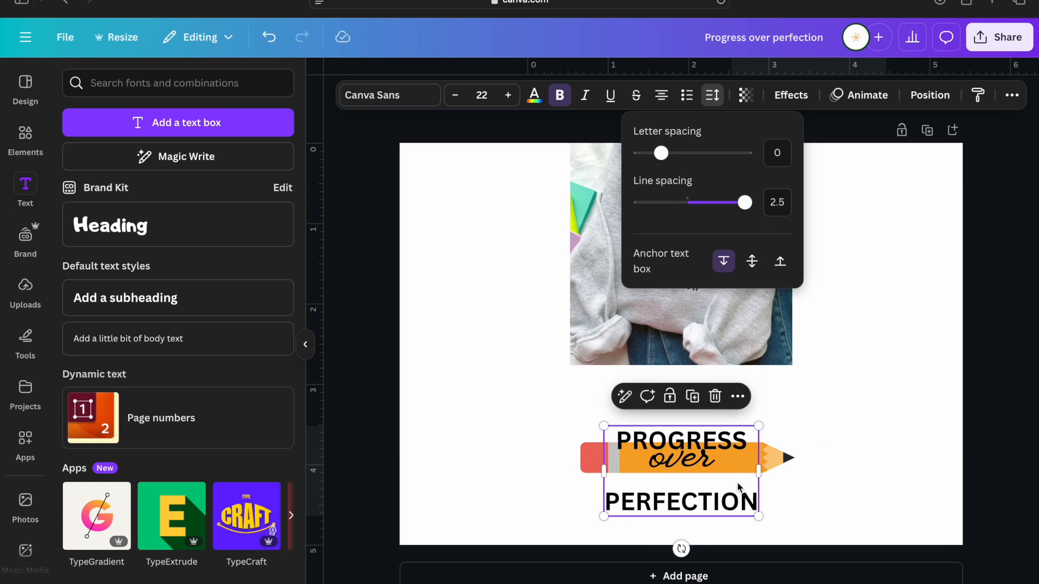
{"action": "left_click", "coordinate": [869, 456]}
{"action": "left_click", "coordinate": [757, 486]}
{"action": "left_click_drag", "start_coordinate": [757, 486], "coordinate": [757, 475]}
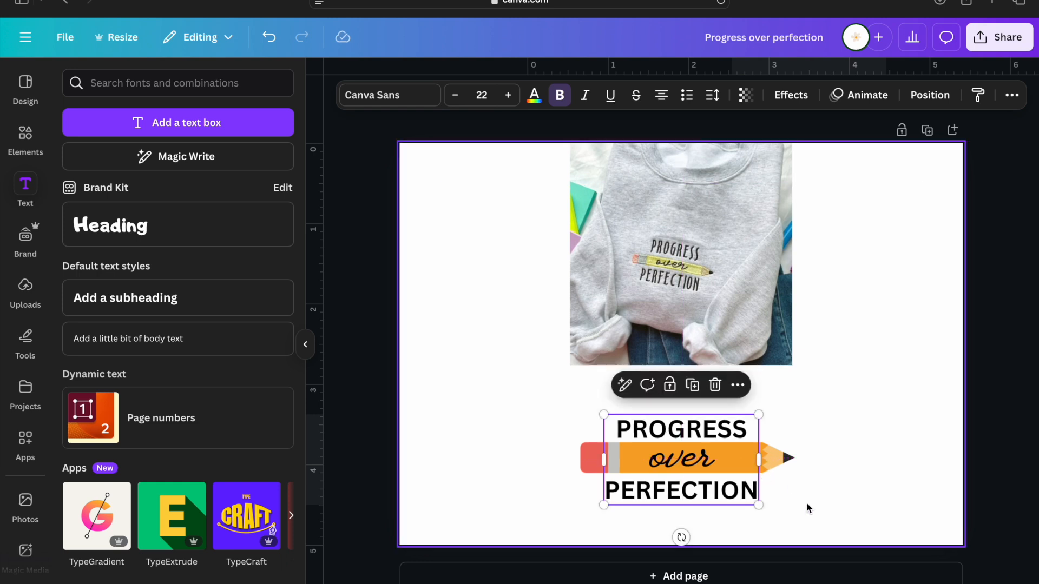
{"action": "left_click", "coordinate": [806, 506]}
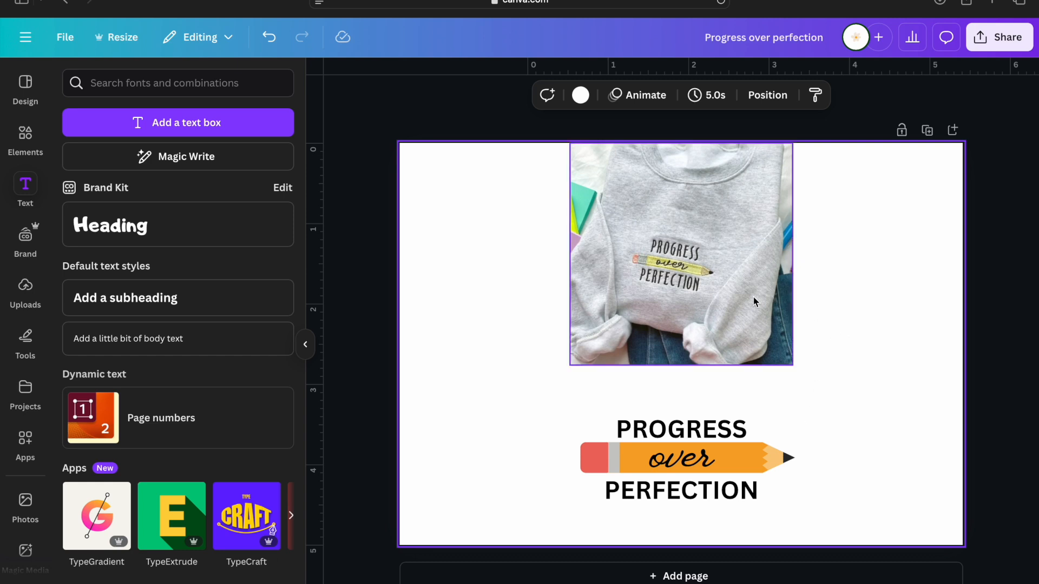
Step: Delete the sweatshirt reference photo and group the pencil with both text boxes
{"action": "left_click", "coordinate": [740, 320]}
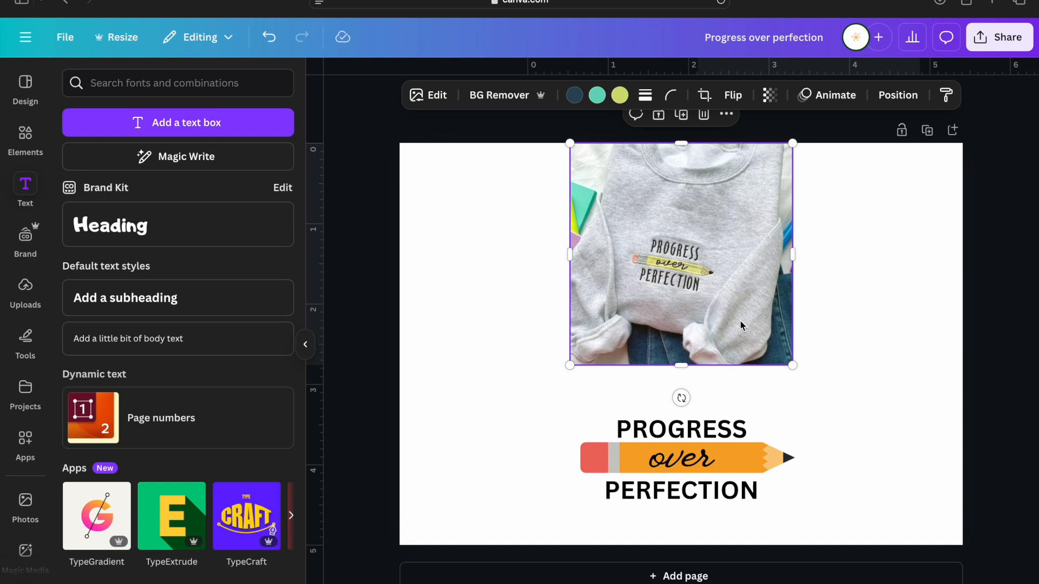
{"action": "key", "text": "Delete"}
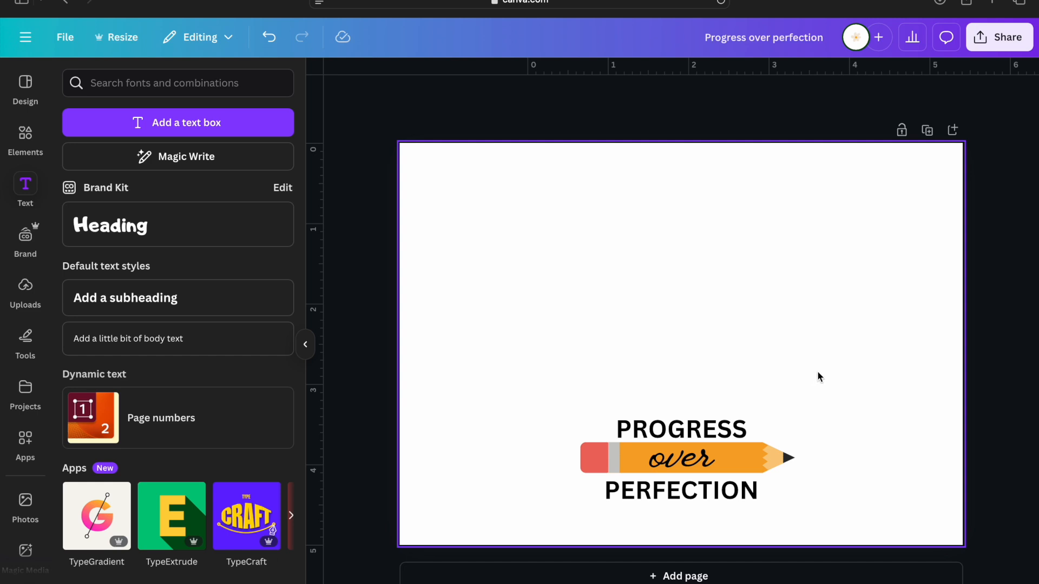
{"action": "mouse_move", "coordinate": [815, 382]}
{"action": "left_mouse_down"}
{"action": "mouse_move", "coordinate": [728, 455]}
{"action": "mouse_move", "coordinate": [557, 542]}
{"action": "left_mouse_up"}
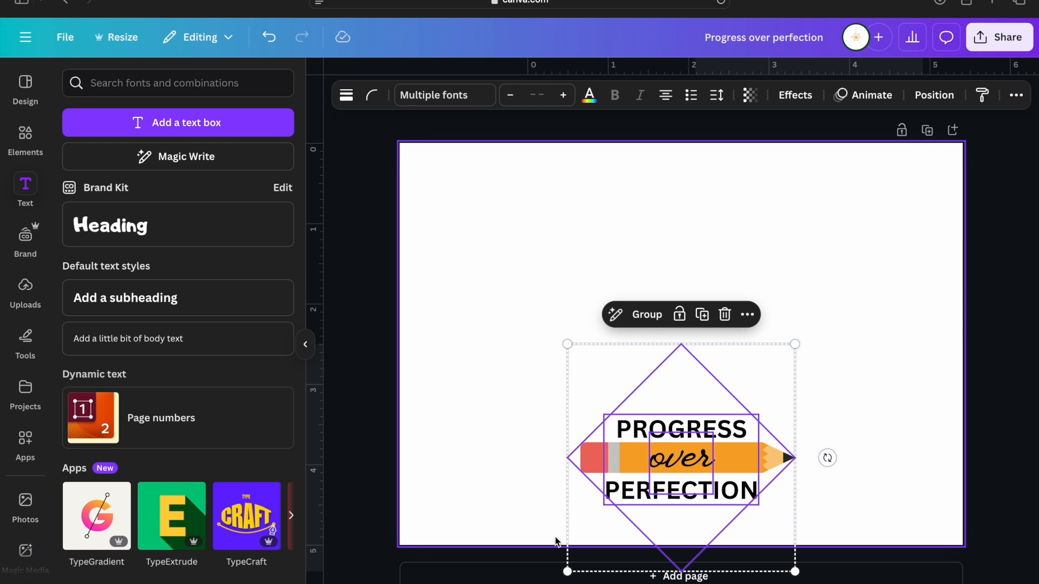
{"action": "left_click", "coordinate": [647, 315]}
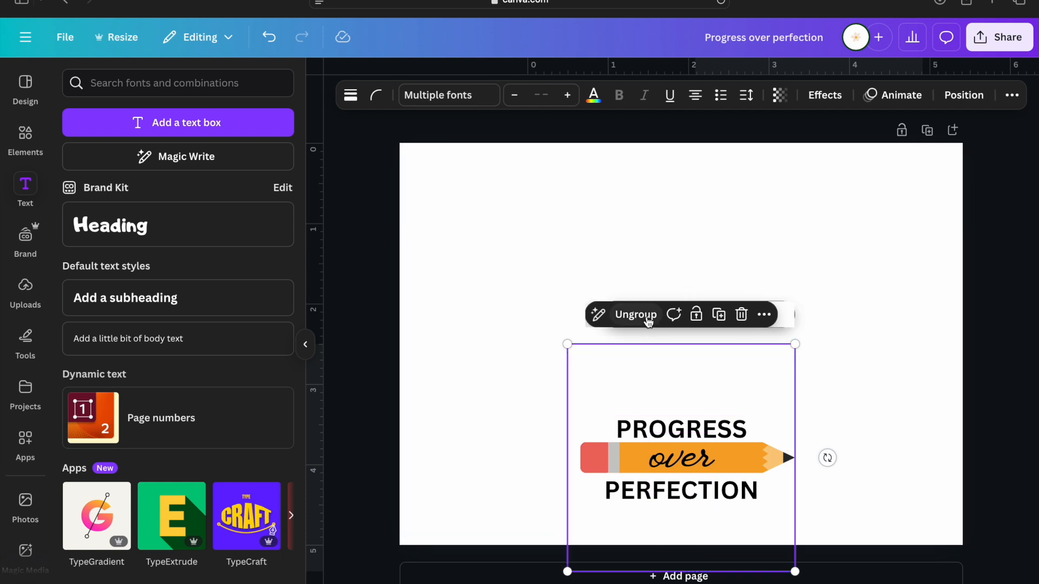
Step: Move the grouped pencil design up from the lower part of the page to around its middle
{"action": "left_click", "coordinate": [845, 416]}
{"action": "mouse_move", "coordinate": [735, 460]}
{"action": "left_mouse_down"}
{"action": "mouse_move", "coordinate": [734, 448]}
{"action": "mouse_move", "coordinate": [861, 399]}
{"action": "mouse_move", "coordinate": [657, 372]}
{"action": "mouse_move", "coordinate": [776, 351]}
{"action": "left_mouse_up"}
{"action": "left_click", "coordinate": [866, 394]}
{"action": "left_click", "coordinate": [766, 307]}
{"action": "mouse_move", "coordinate": [765, 308]}
{"action": "left_mouse_down"}
{"action": "mouse_move", "coordinate": [683, 359]}
{"action": "mouse_move", "coordinate": [770, 292]}
{"action": "left_mouse_up"}
{"action": "left_click", "coordinate": [884, 388]}
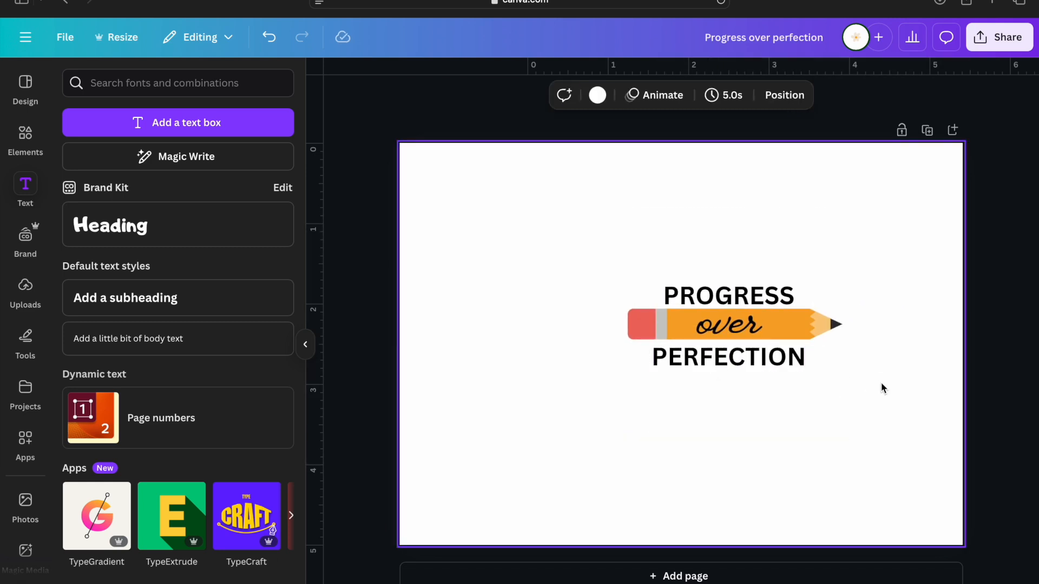
Step: Enlarge the grouped design to nearly the full page width, bringing PROGRESS PERFECTION to about size 54.7, and centre it vertically
{"action": "left_click", "coordinate": [801, 303]}
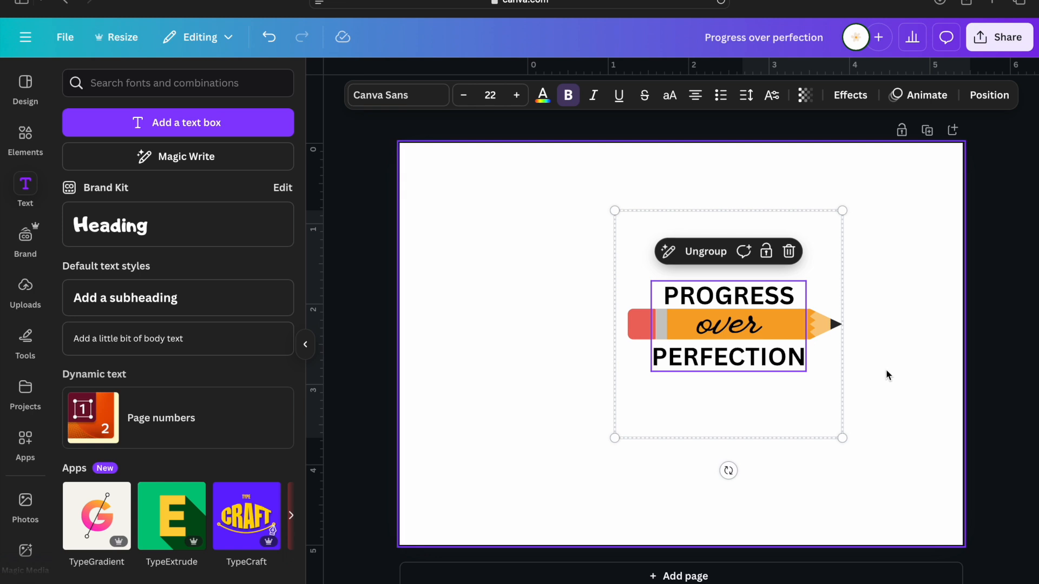
{"action": "left_click", "coordinate": [874, 352]}
{"action": "left_click", "coordinate": [757, 314]}
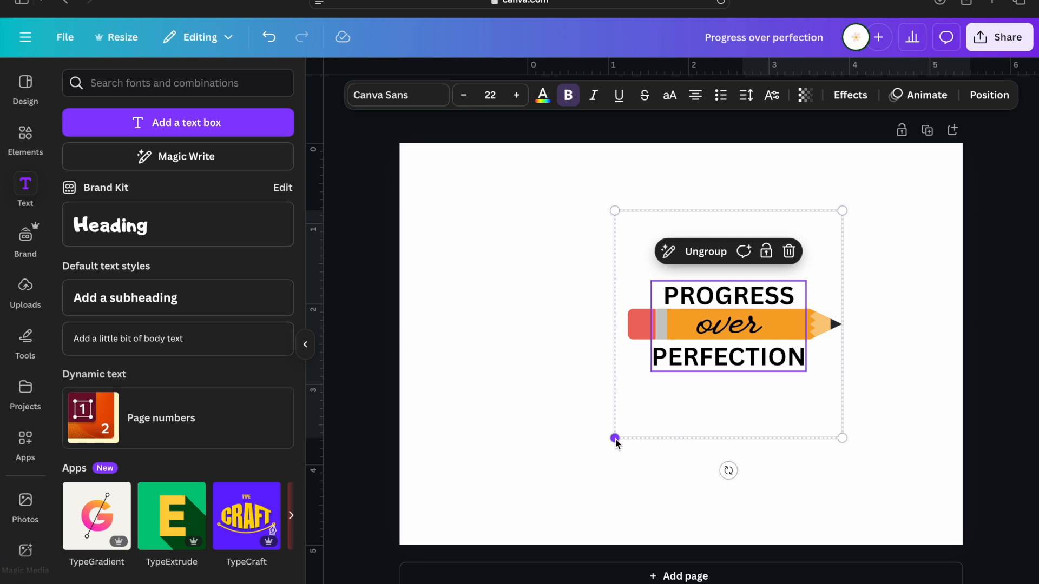
{"action": "mouse_move", "coordinate": [616, 443]}
{"action": "left_mouse_down"}
{"action": "mouse_move", "coordinate": [507, 549]}
{"action": "mouse_move", "coordinate": [429, 583]}
{"action": "mouse_move", "coordinate": [390, 583]}
{"action": "left_mouse_up"}
{"action": "left_click_drag", "start_coordinate": [617, 405], "coordinate": [659, 330]}
{"action": "left_click_drag", "start_coordinate": [886, 133], "coordinate": [1004, 86]}
{"action": "left_click_drag", "start_coordinate": [873, 245], "coordinate": [823, 295]}
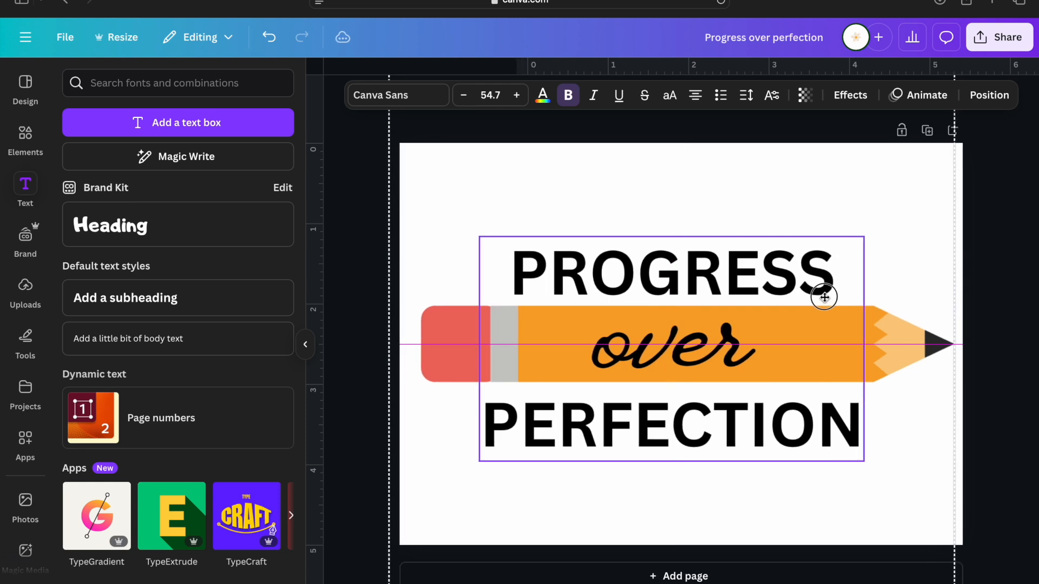
{"action": "left_click", "coordinate": [964, 516]}
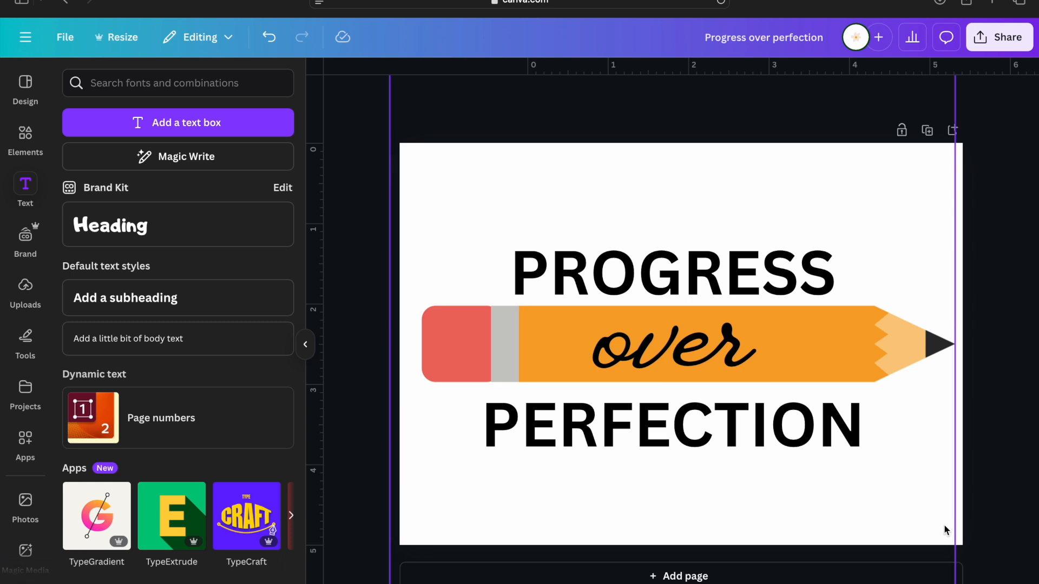
{"action": "left_click", "coordinate": [961, 528]}
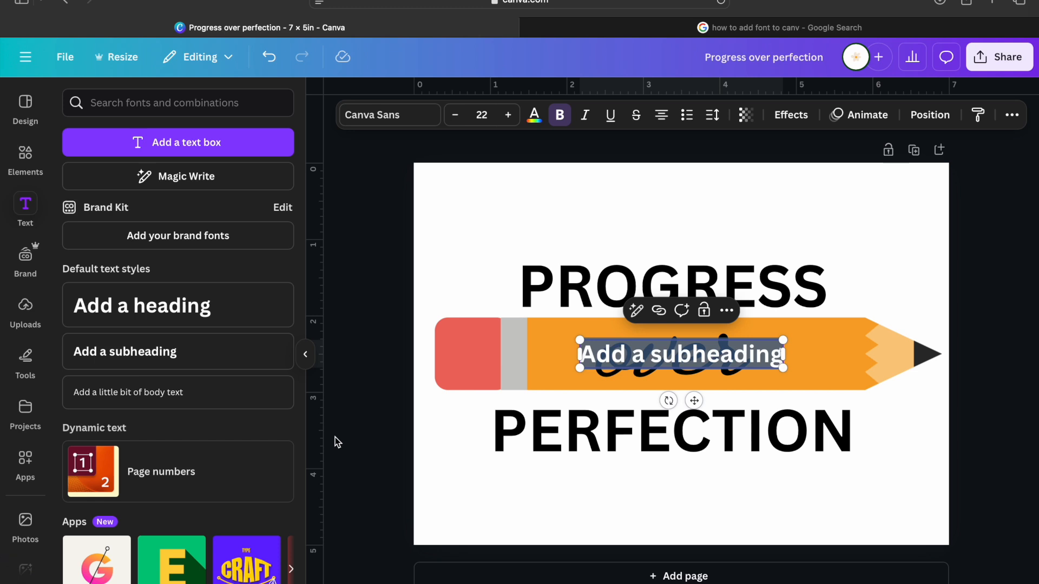
Step: Examine the list of custom fonts uploaded to the Brand Kit, from Varsity Regular down to Arial MT Std Black
{"action": "scroll", "coordinate": [235, 340], "scroll_direction": "down", "scroll_amount": 2}
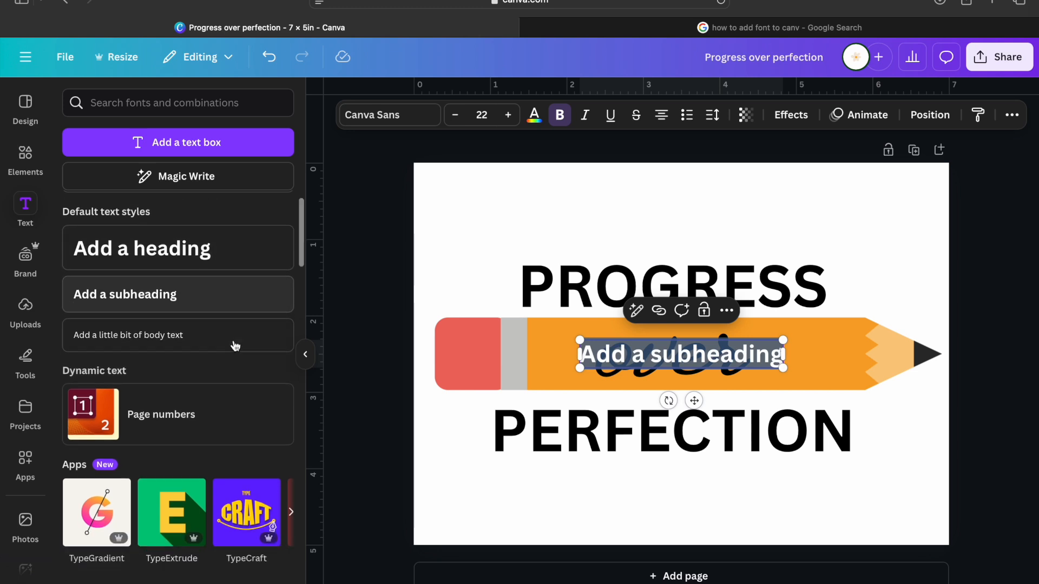
{"action": "scroll", "coordinate": [235, 346], "scroll_direction": "down", "scroll_amount": 2}
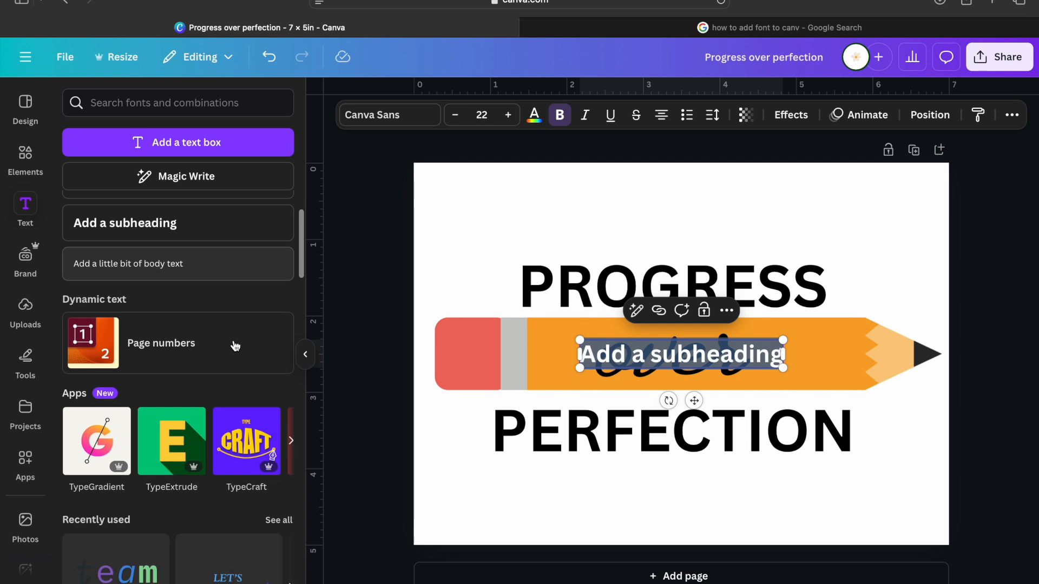
{"action": "scroll", "coordinate": [235, 343], "scroll_direction": "up", "scroll_amount": 4}
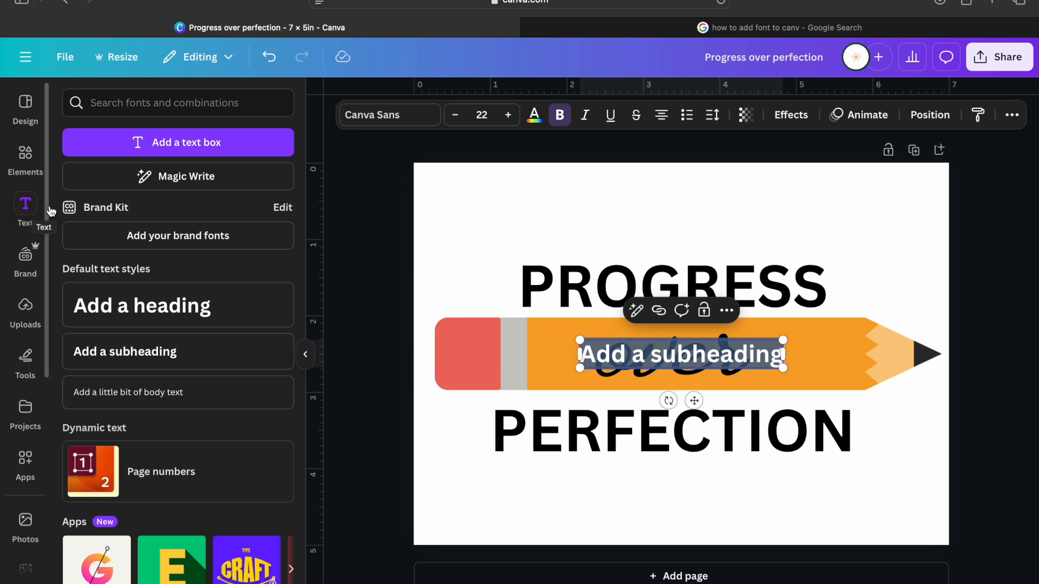
{"action": "left_click", "coordinate": [283, 209]}
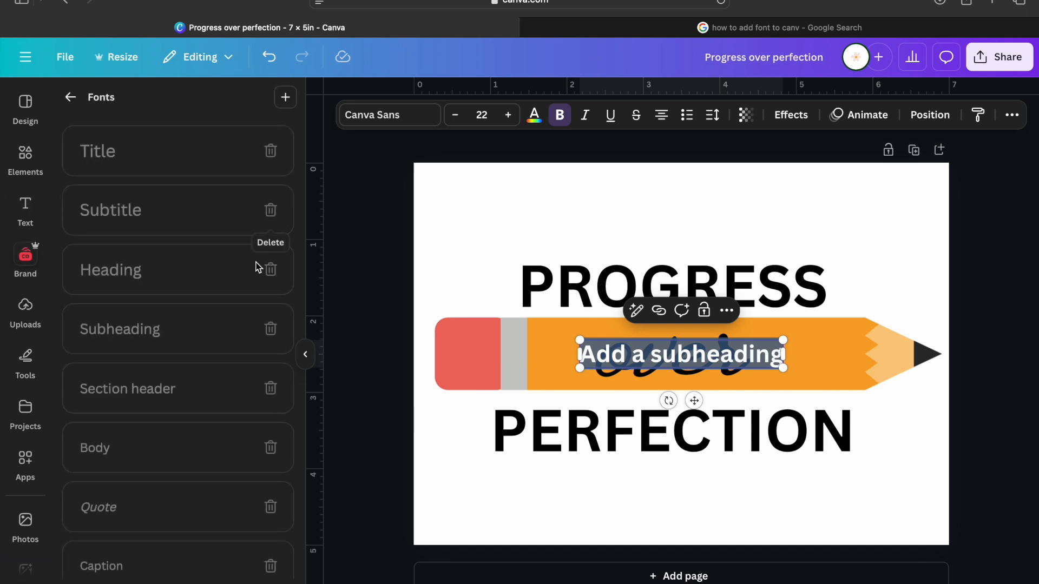
{"action": "scroll", "coordinate": [146, 575], "scroll_direction": "down", "scroll_amount": 2}
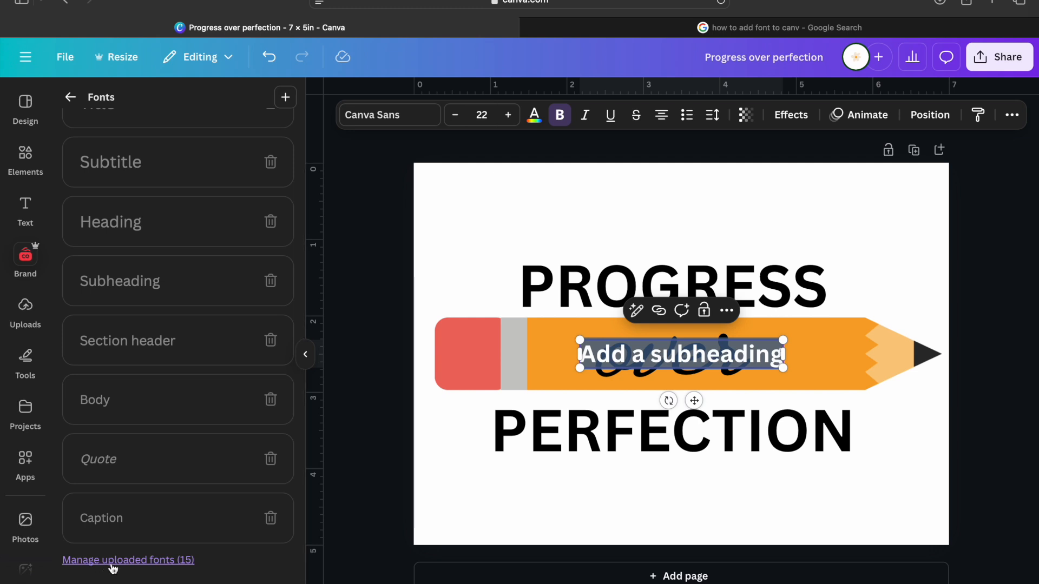
{"action": "left_click", "coordinate": [115, 566]}
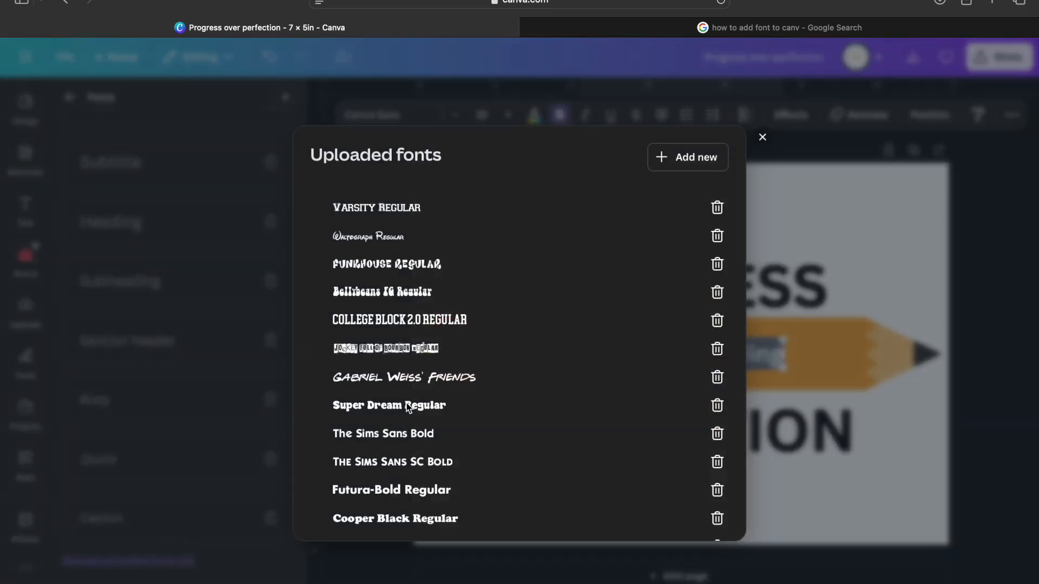
{"action": "scroll", "coordinate": [430, 403], "scroll_direction": "down", "scroll_amount": 4}
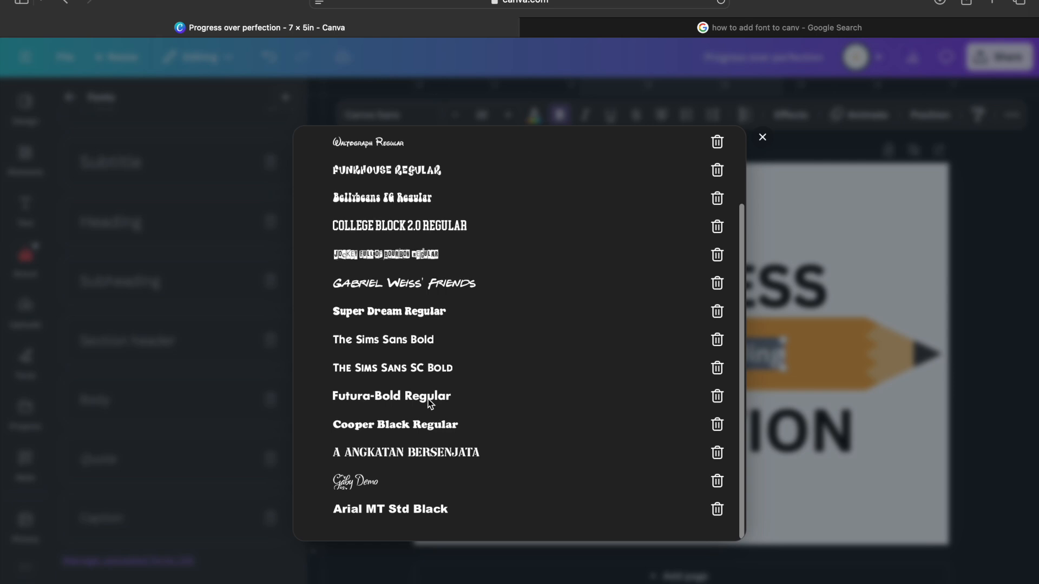
{"action": "scroll", "coordinate": [429, 402], "scroll_direction": "up", "scroll_amount": 4}
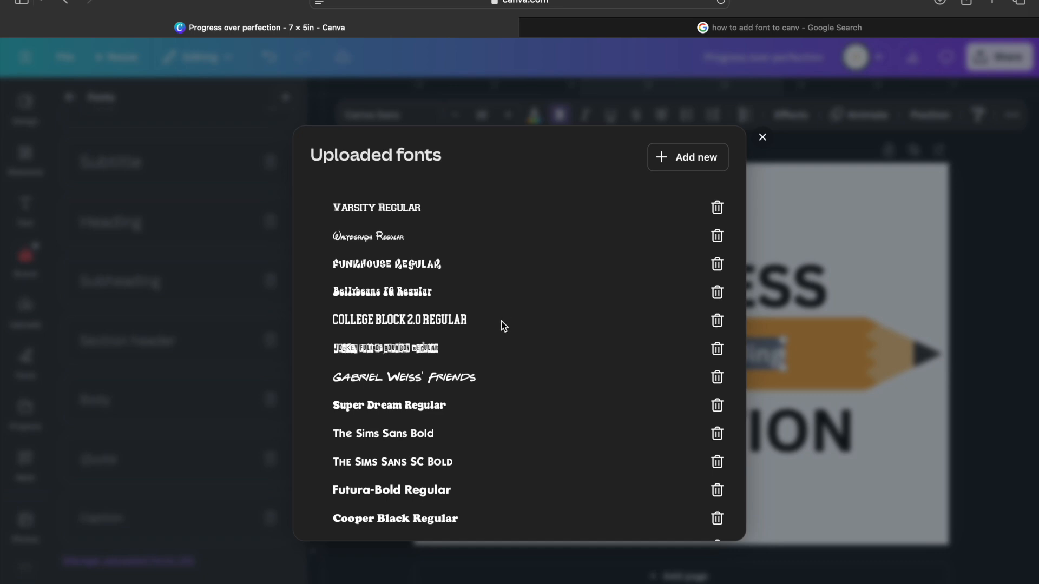
{"action": "scroll", "coordinate": [438, 475], "scroll_direction": "down", "scroll_amount": 3}
{"action": "scroll", "coordinate": [436, 475], "scroll_direction": "up", "scroll_amount": 3}
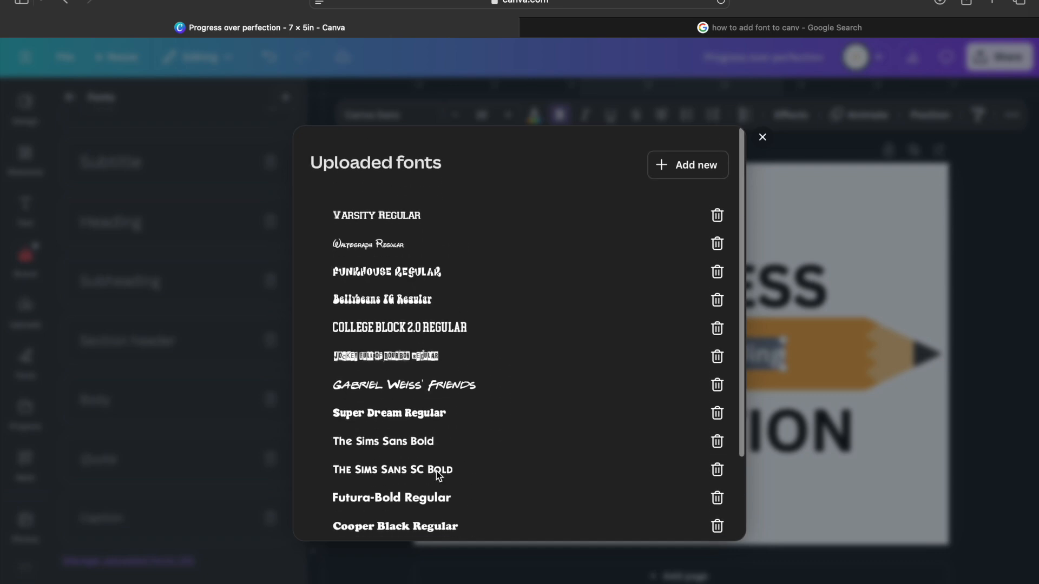
{"action": "left_click", "coordinate": [763, 138]}
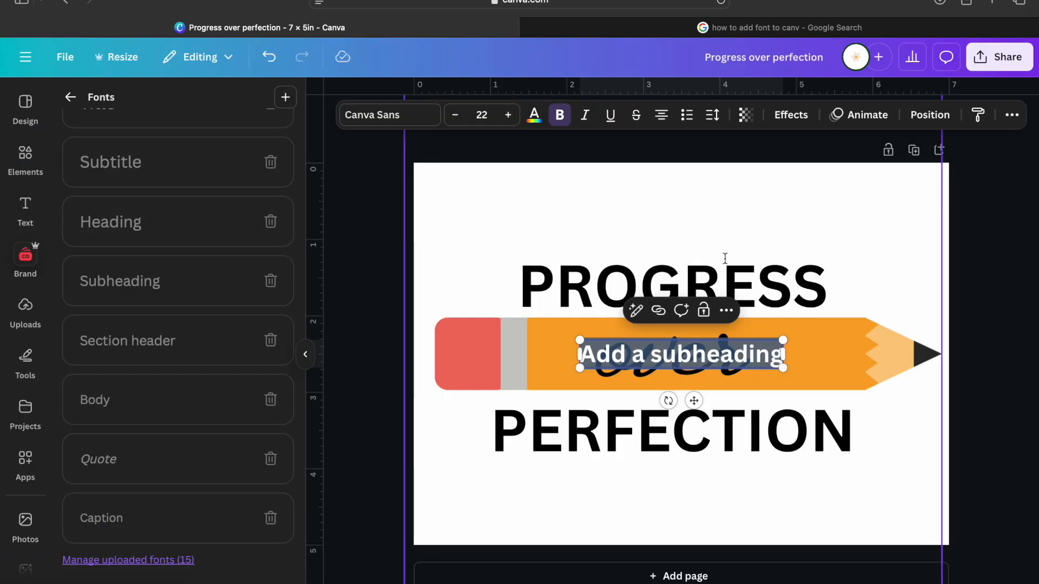
Step: Delete the extra "Add a subheading" text box overlapping "over" on the pencil and leave the brand fonts list
{"action": "left_click", "coordinate": [947, 232]}
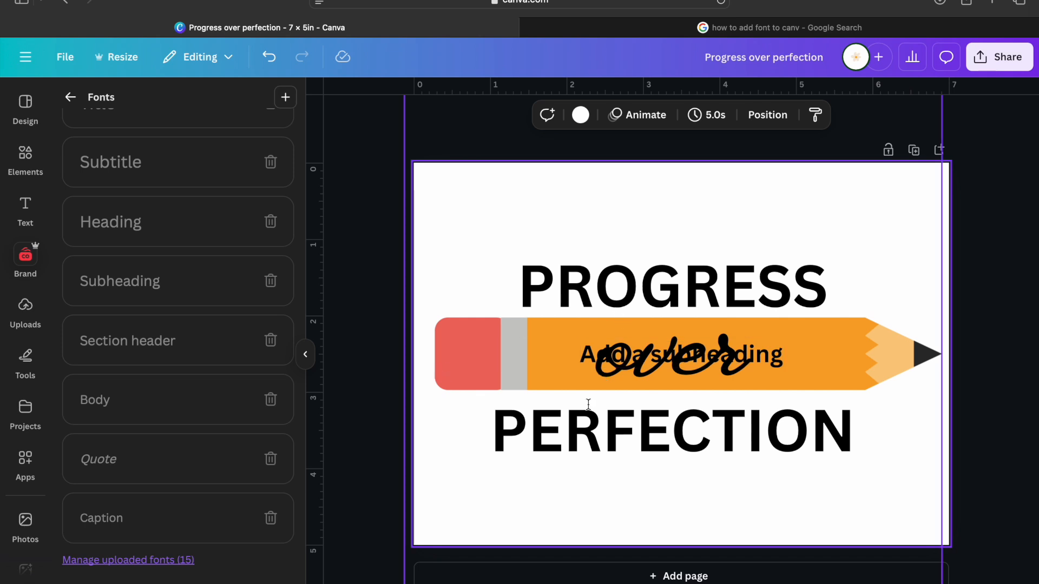
{"action": "left_click", "coordinate": [613, 357]}
{"action": "key", "text": "Delete"}
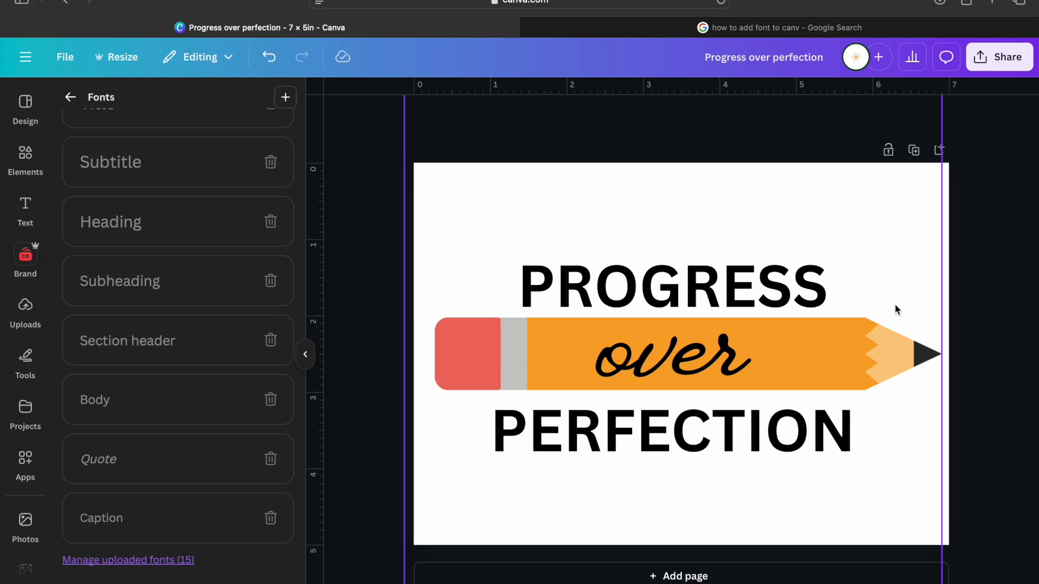
{"action": "left_click", "coordinate": [949, 279]}
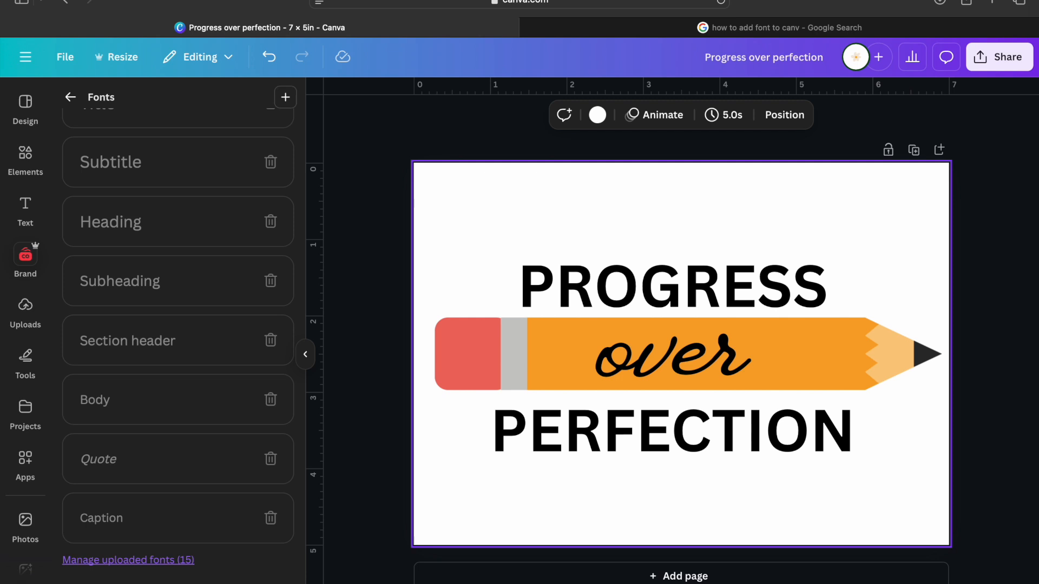
{"action": "left_click", "coordinate": [71, 97]}
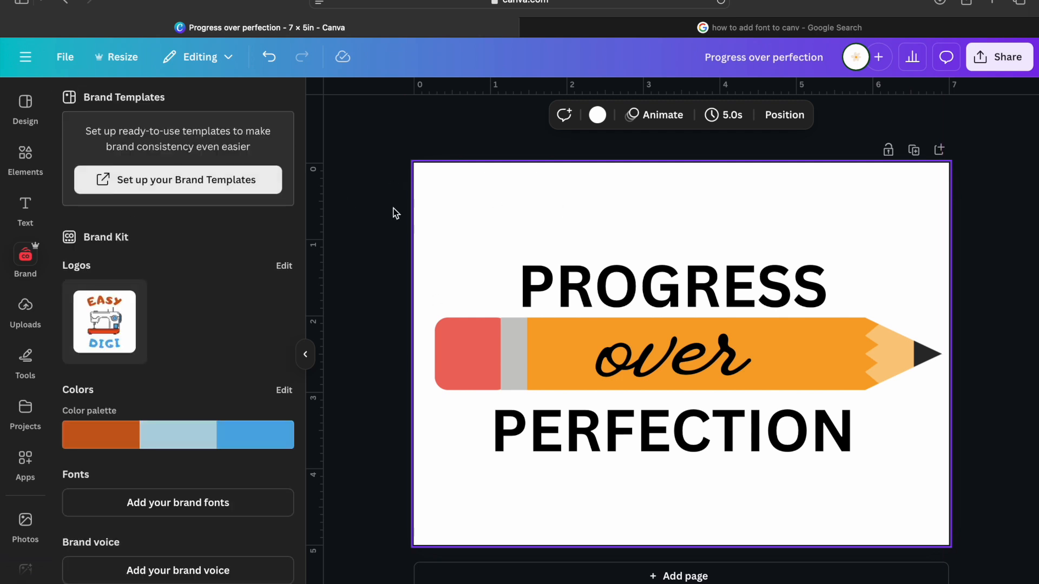
{"action": "left_click", "coordinate": [436, 213]}
{"action": "left_click", "coordinate": [999, 210]}
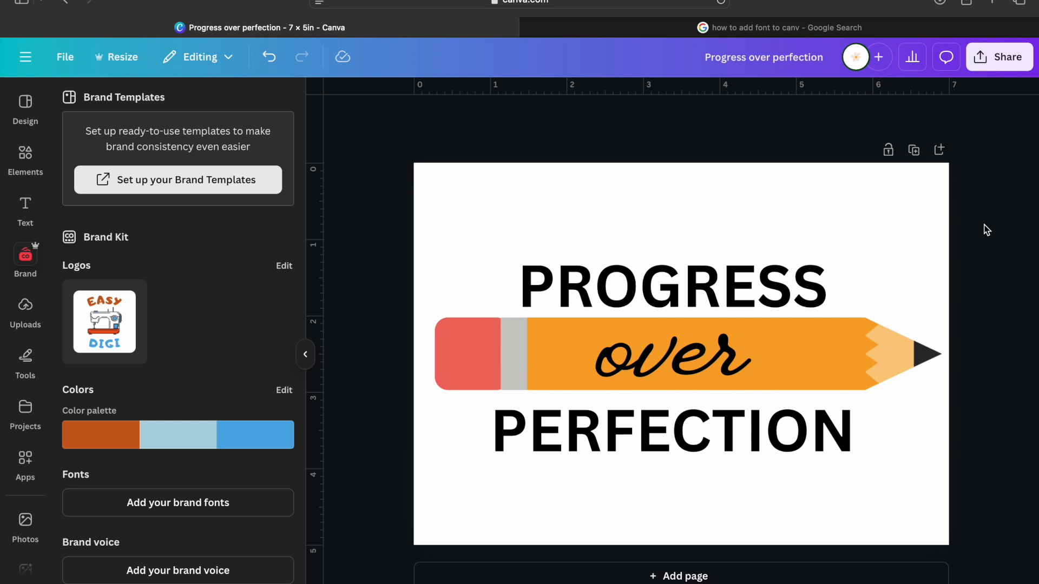
Step: Download the finished design as a PNG at size 1 (2,000 × 1,429 px)
{"action": "left_click", "coordinate": [998, 64]}
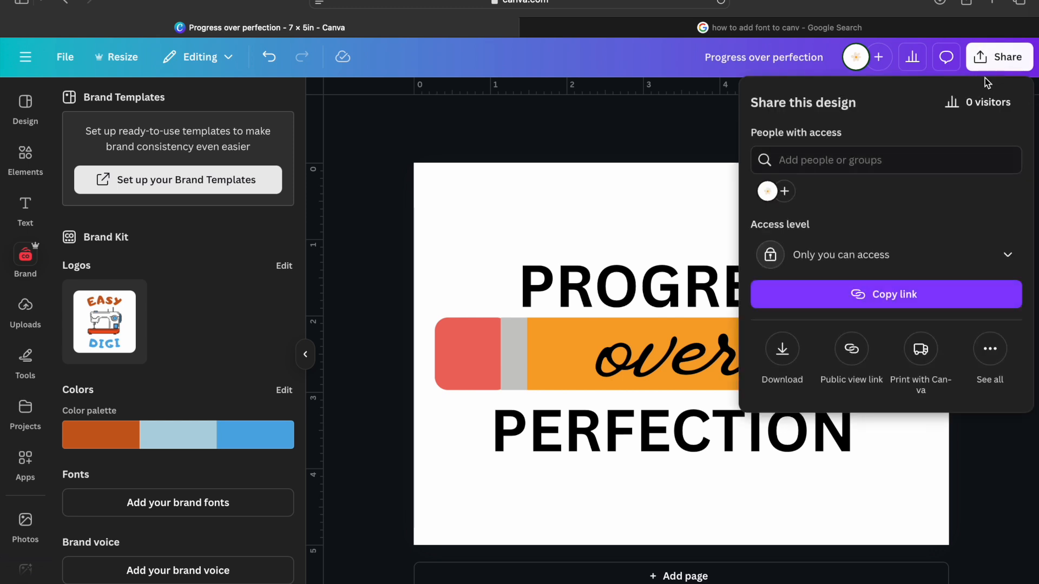
{"action": "left_click", "coordinate": [783, 349]}
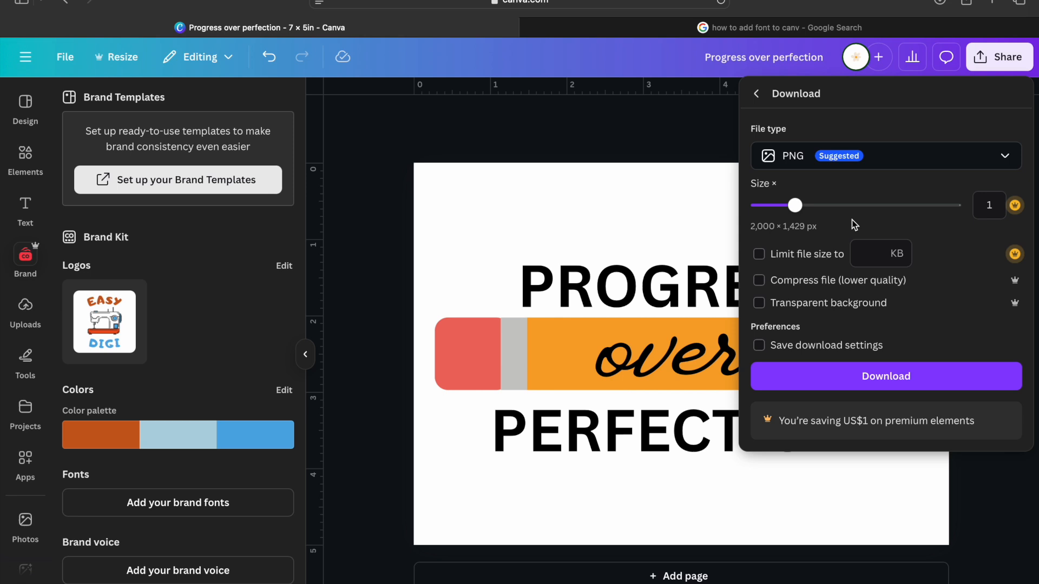
{"action": "left_click", "coordinate": [865, 162]}
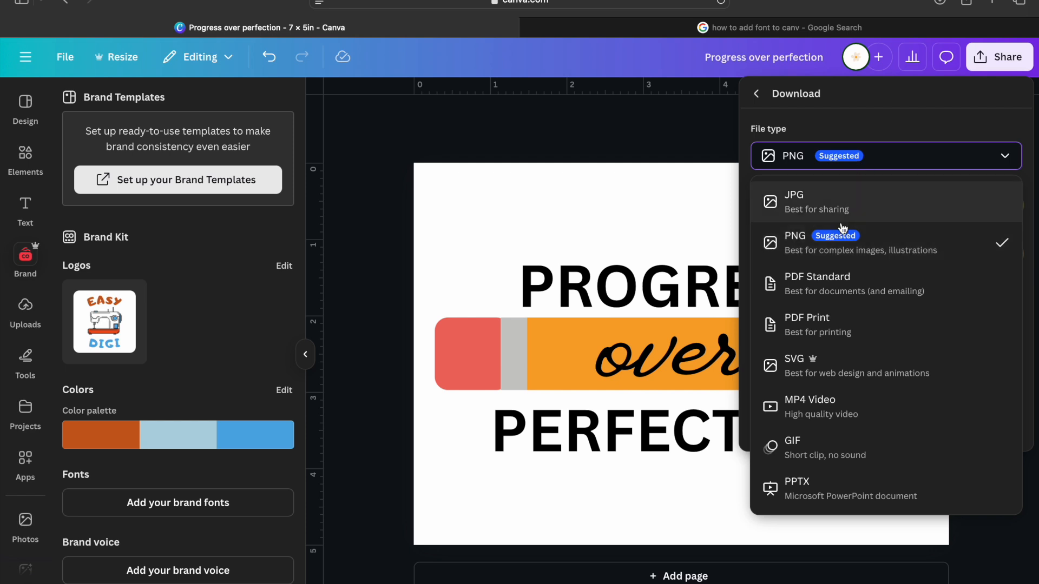
{"action": "left_click", "coordinate": [842, 251]}
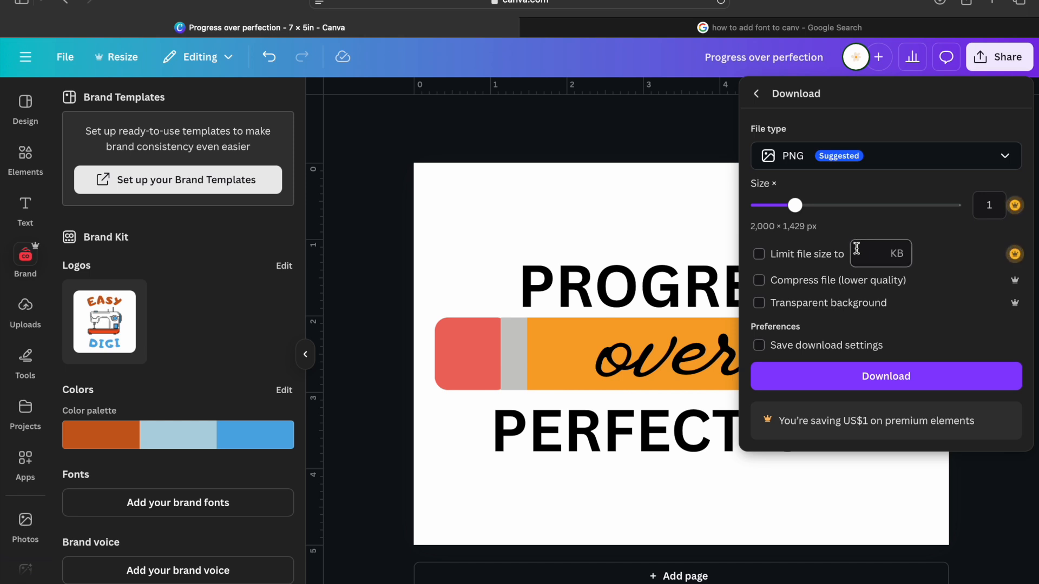
{"action": "left_click", "coordinate": [863, 381]}
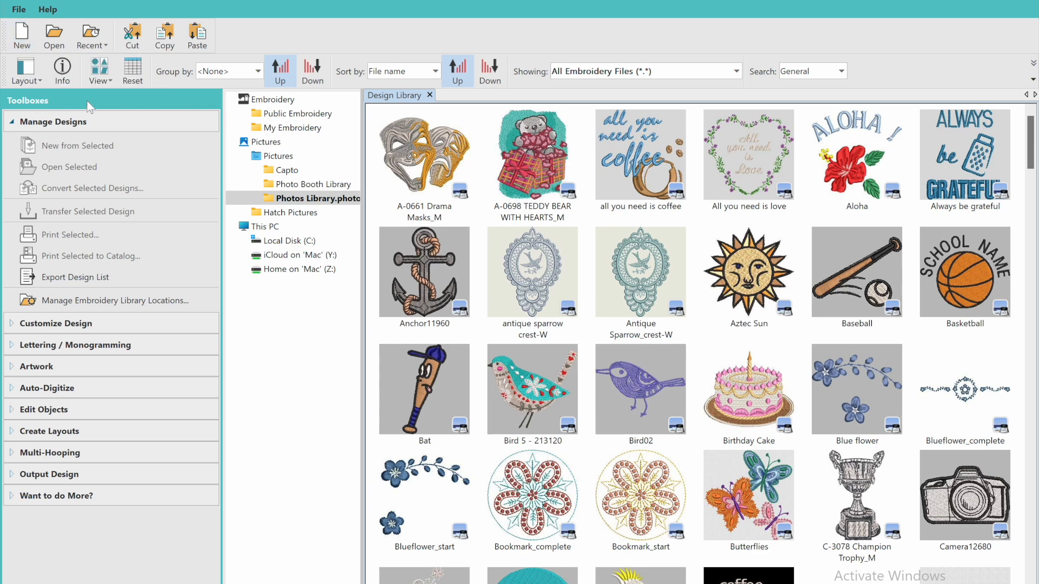
Step: In Hatch Embroidery, create a new blank design and insert Progress over perfection.png from the Downloads folder, fitted to the view
{"action": "left_click", "coordinate": [16, 37]}
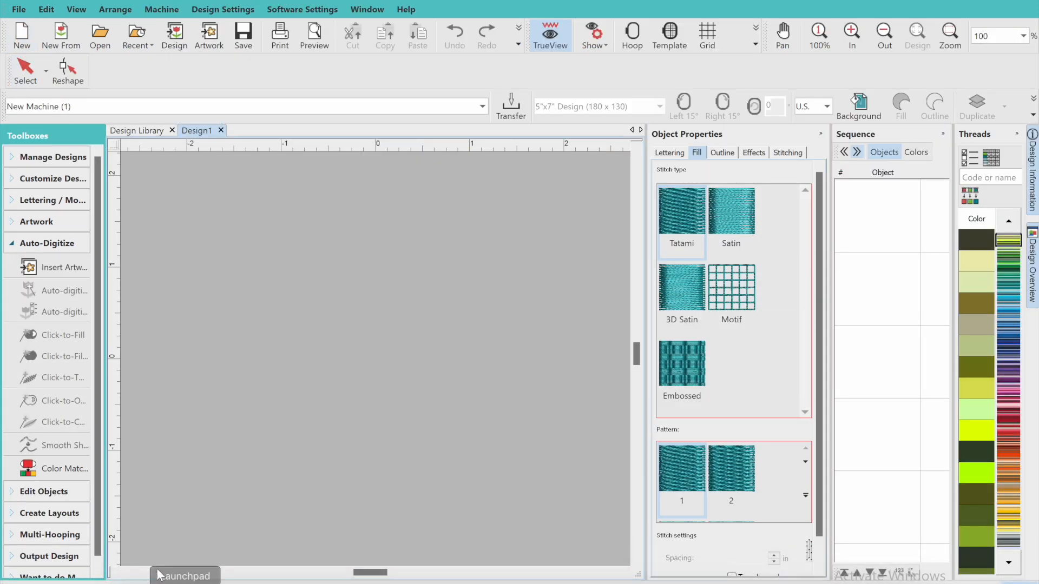
{"action": "mouse_move", "coordinate": [136, 583]}
{"action": "left_click", "coordinate": [138, 578]}
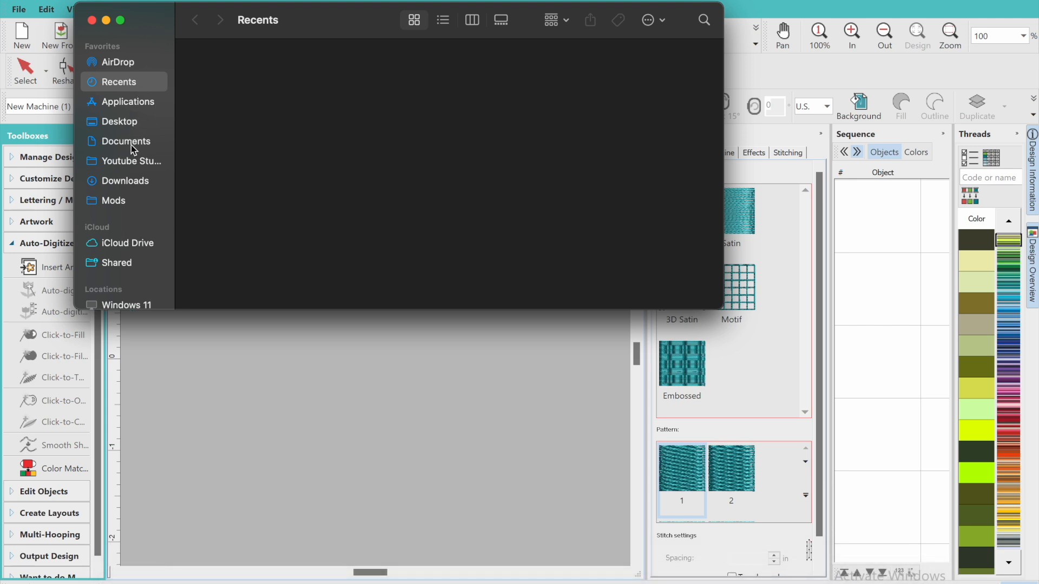
{"action": "left_click", "coordinate": [135, 181]}
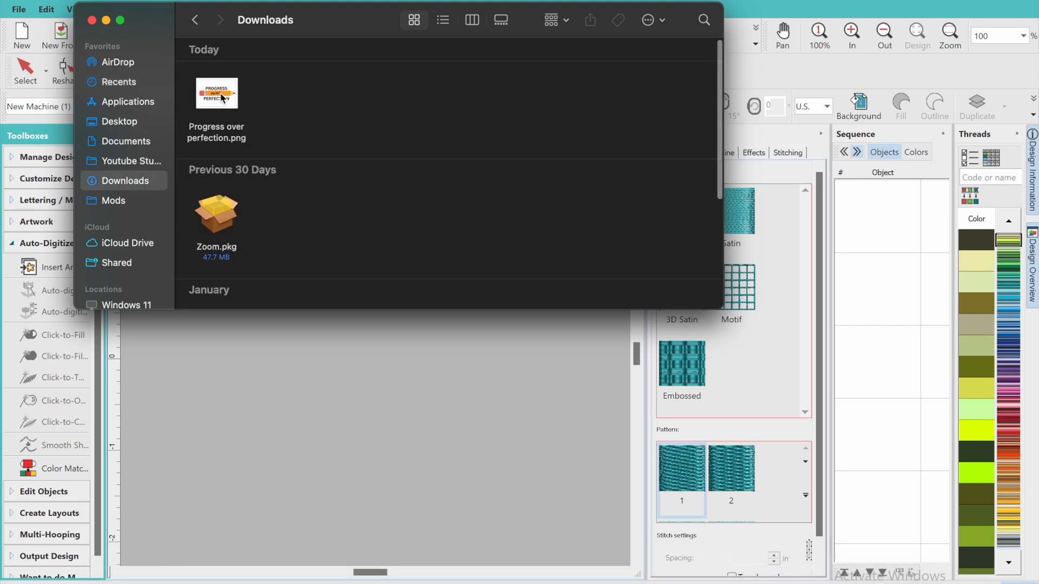
{"action": "left_click_drag", "start_coordinate": [226, 96], "coordinate": [317, 385]}
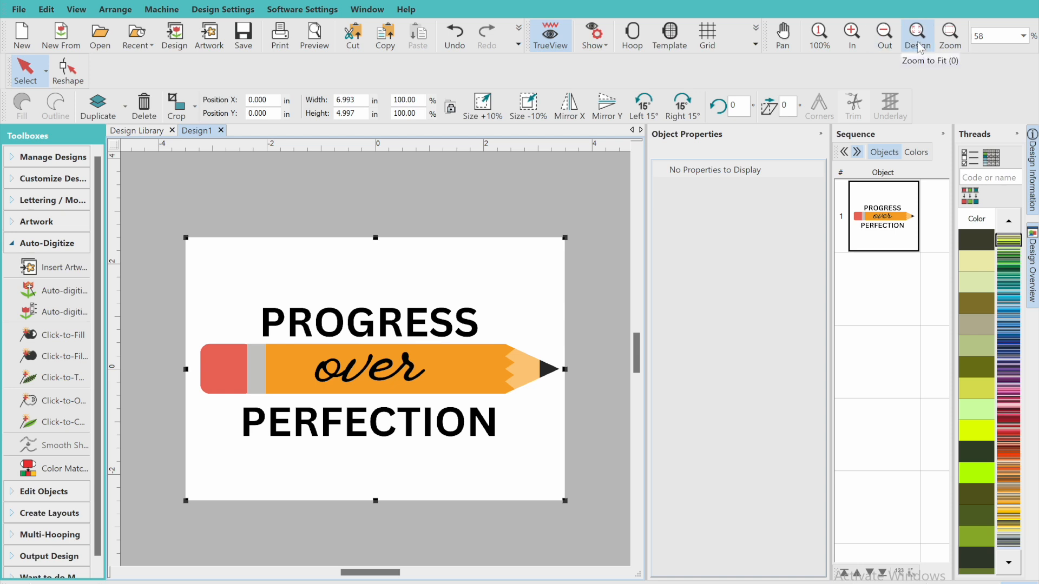
{"action": "left_click", "coordinate": [917, 41]}
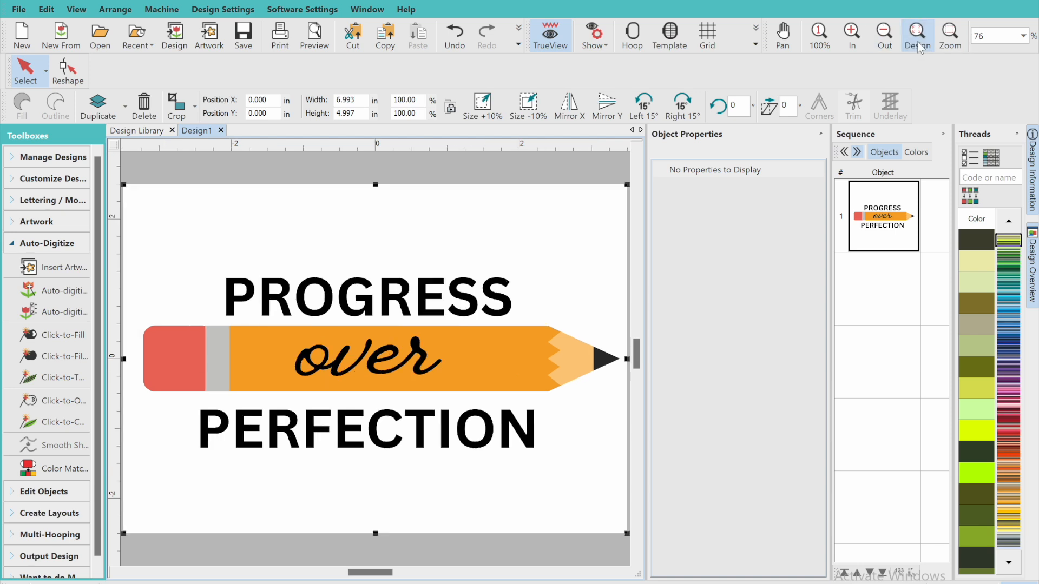
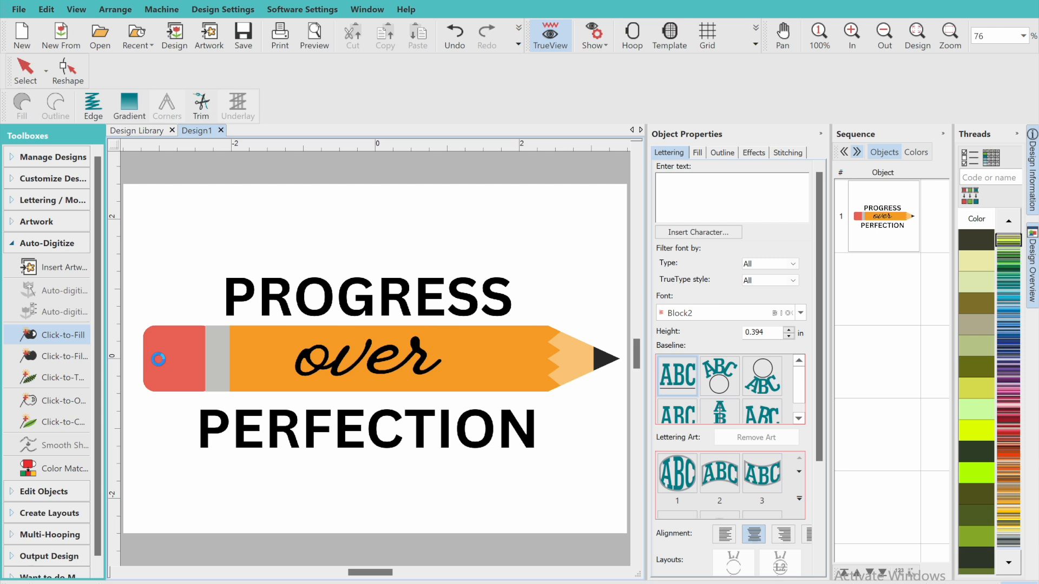
Step: Start Click-to-Fill on the red eraser and locate where orange and dark grey occur in the artwork being prepared
{"action": "left_click", "coordinate": [158, 358]}
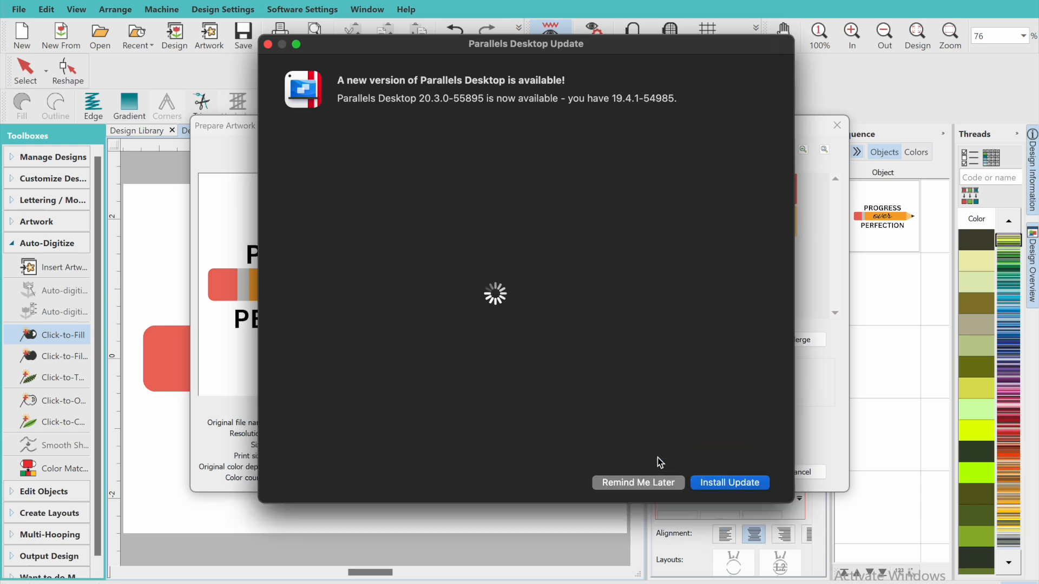
{"action": "left_click", "coordinate": [675, 574]}
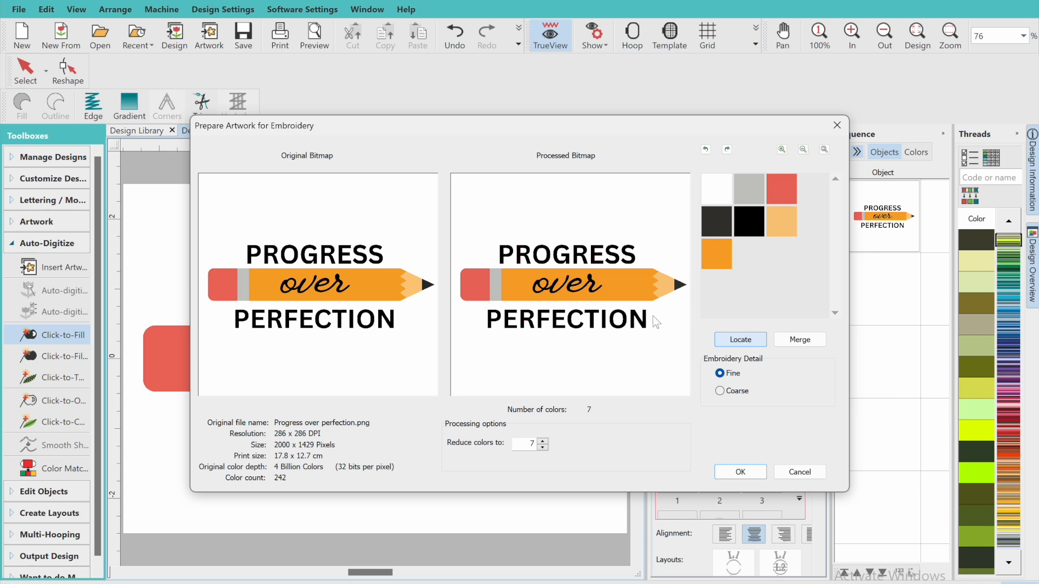
{"action": "left_click", "coordinate": [736, 340]}
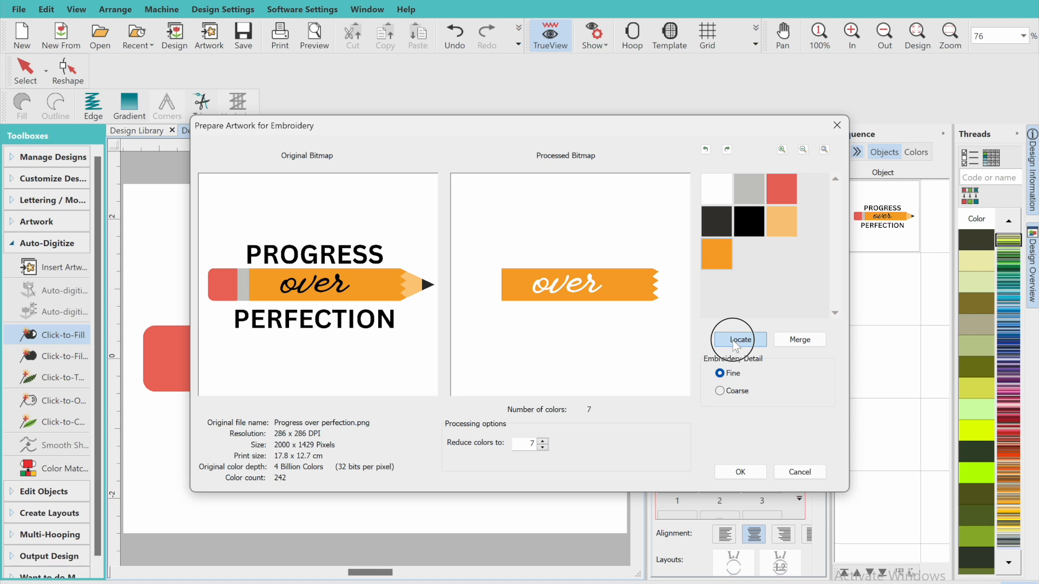
{"action": "left_click", "coordinate": [729, 342]}
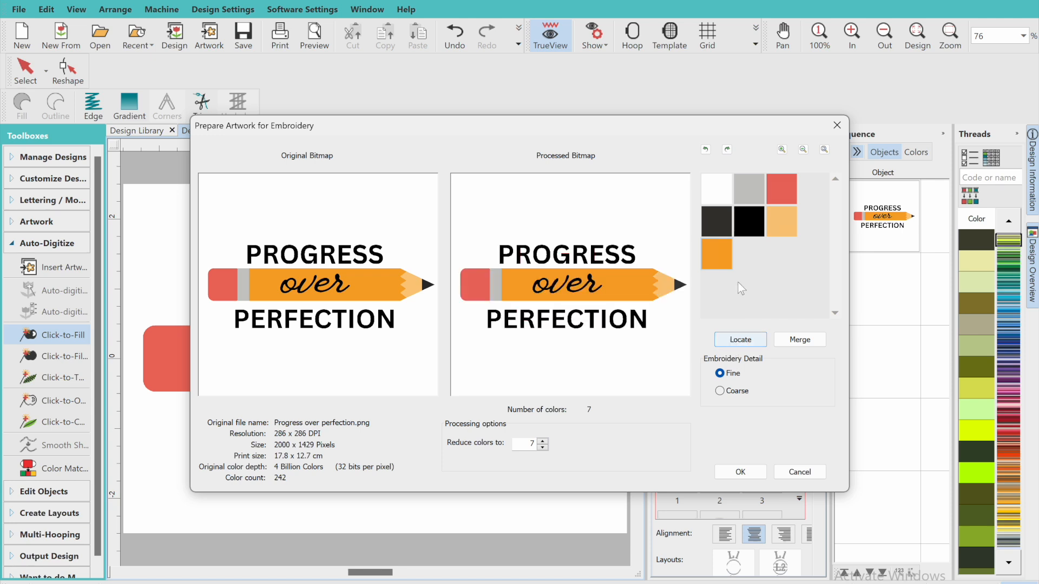
{"action": "left_click", "coordinate": [721, 256]}
{"action": "left_click", "coordinate": [728, 341]}
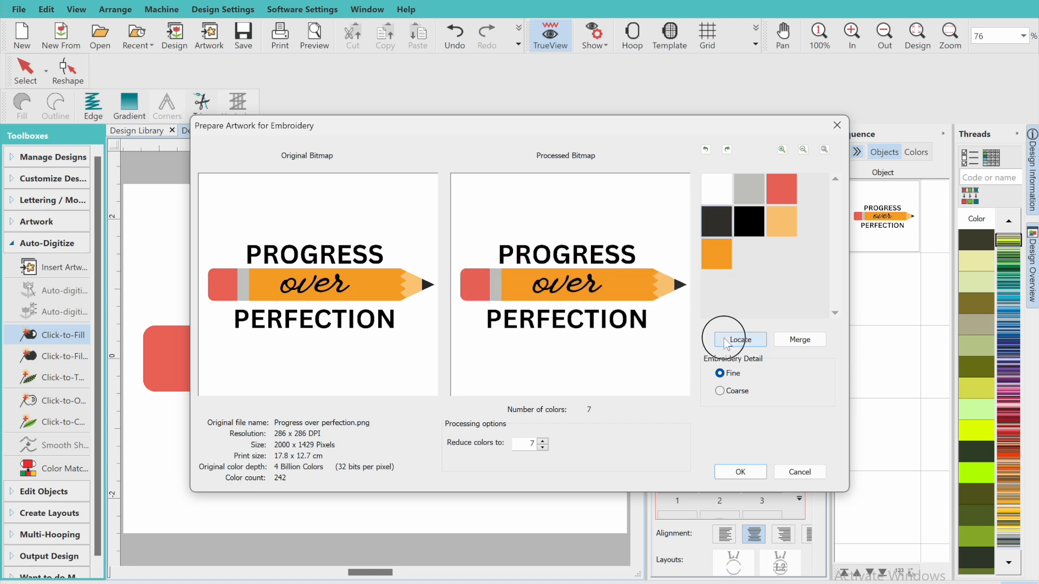
{"action": "left_click", "coordinate": [728, 341]}
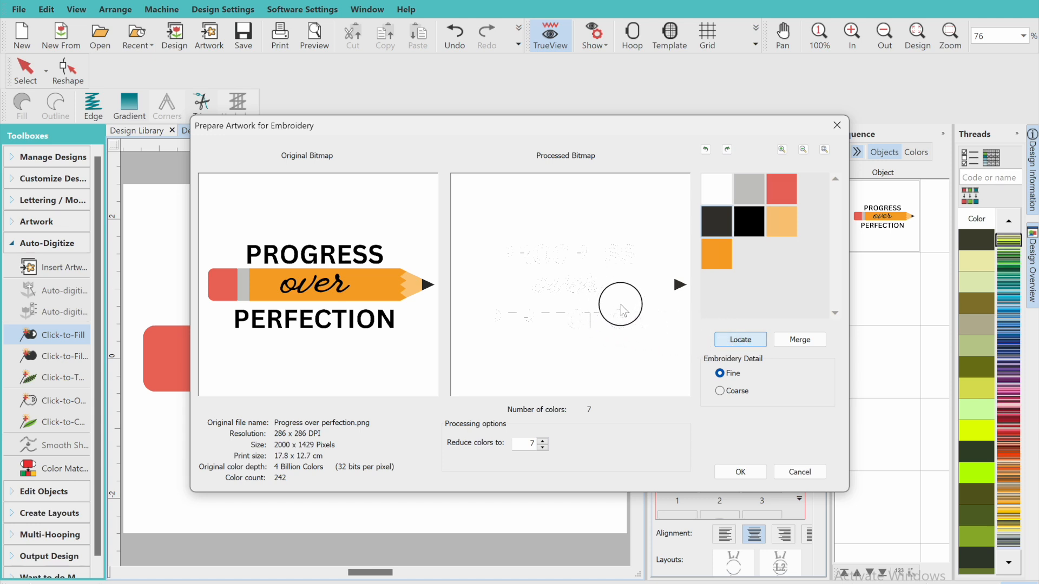
{"action": "left_click", "coordinate": [675, 285]}
Step: Reduce the prepared artwork to 6 colors and locate where black occurs in the processed bitmap
{"action": "left_click", "coordinate": [544, 448]}
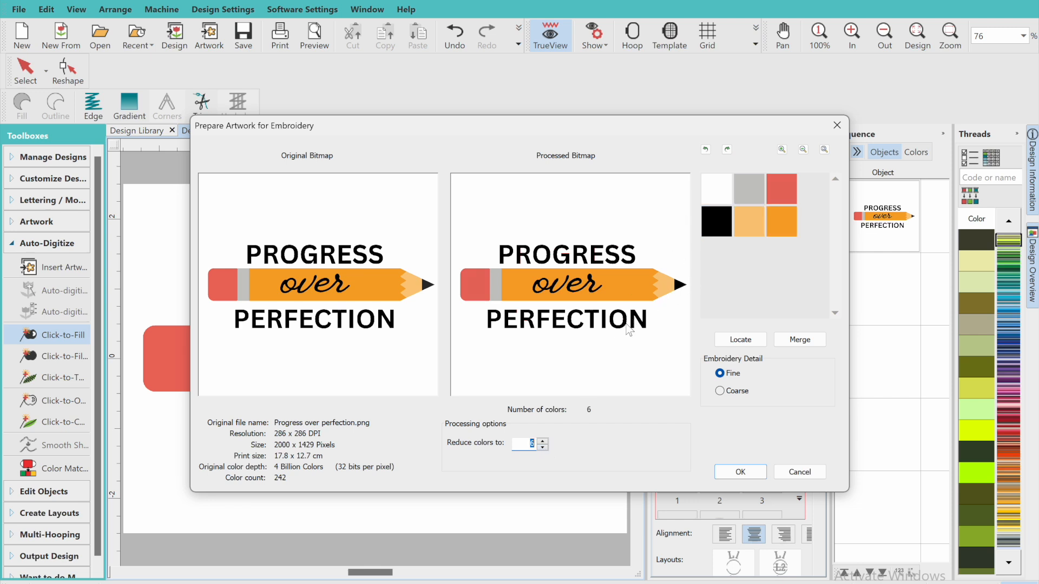
{"action": "left_click", "coordinate": [717, 230]}
{"action": "left_click", "coordinate": [740, 340]}
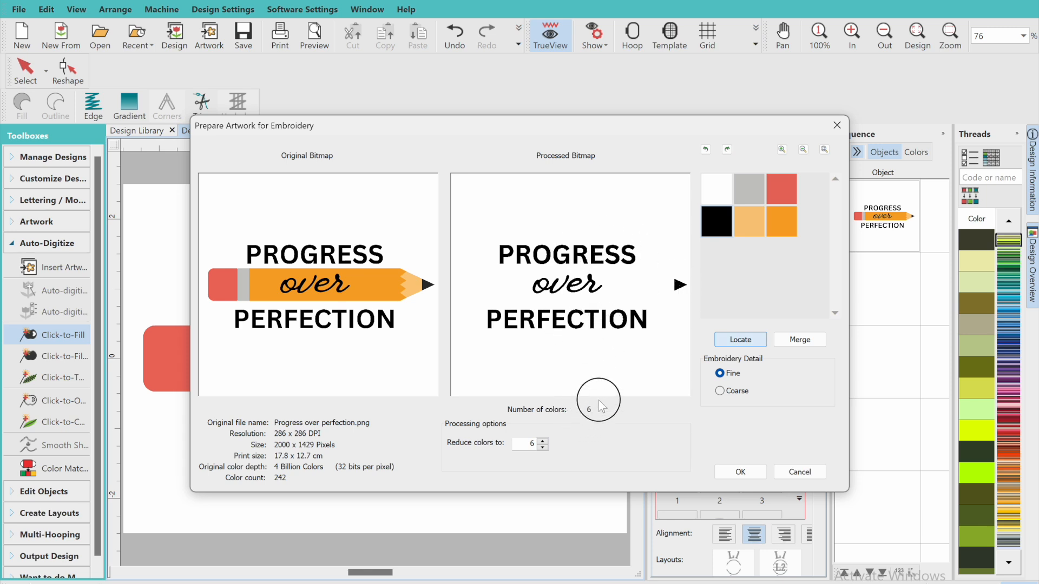
Step: Locate the light orange, orange, red, grey and white areas of the processed bitmap one by one, and accept the prepared artwork
{"action": "left_click", "coordinate": [744, 219]}
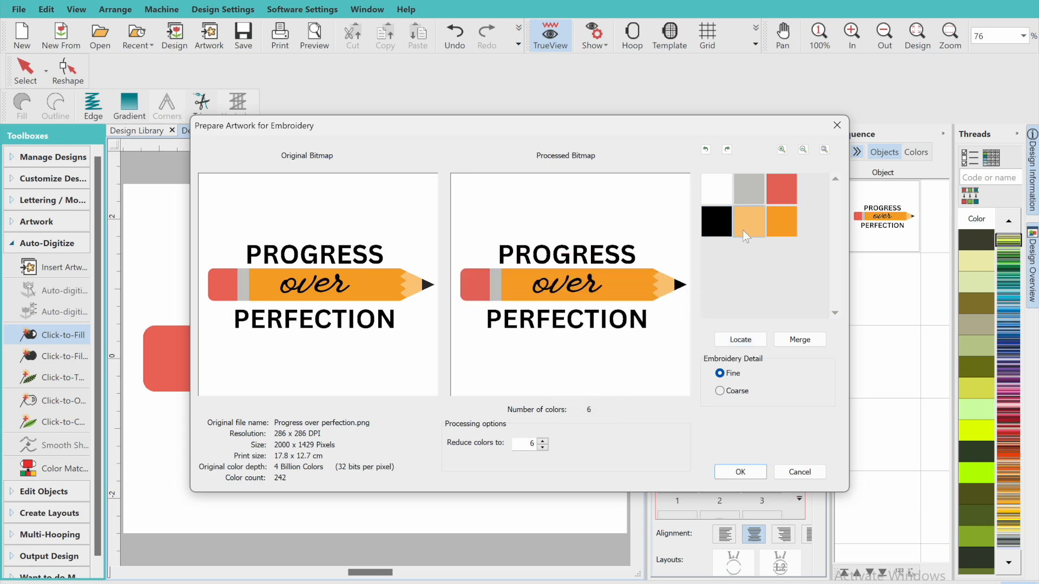
{"action": "left_click", "coordinate": [738, 343]}
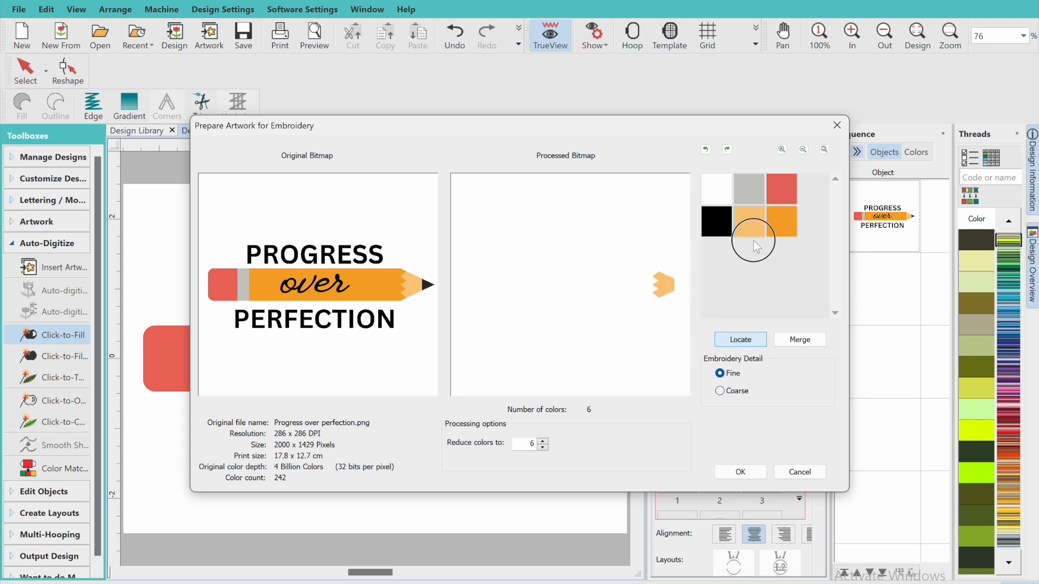
{"action": "left_click", "coordinate": [774, 220]}
{"action": "left_click", "coordinate": [738, 341]}
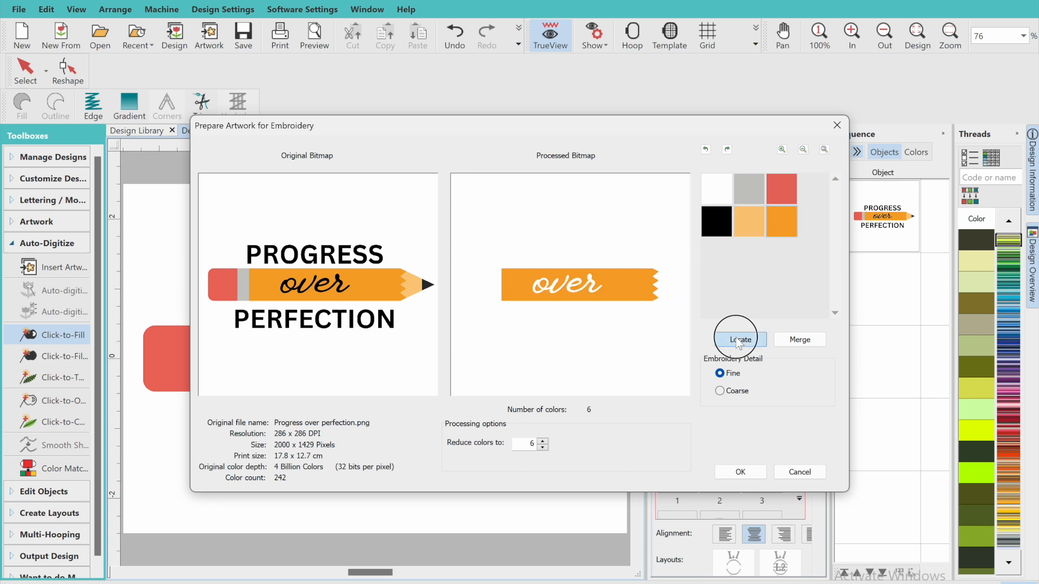
{"action": "left_click", "coordinate": [780, 186]}
{"action": "left_click", "coordinate": [741, 341]}
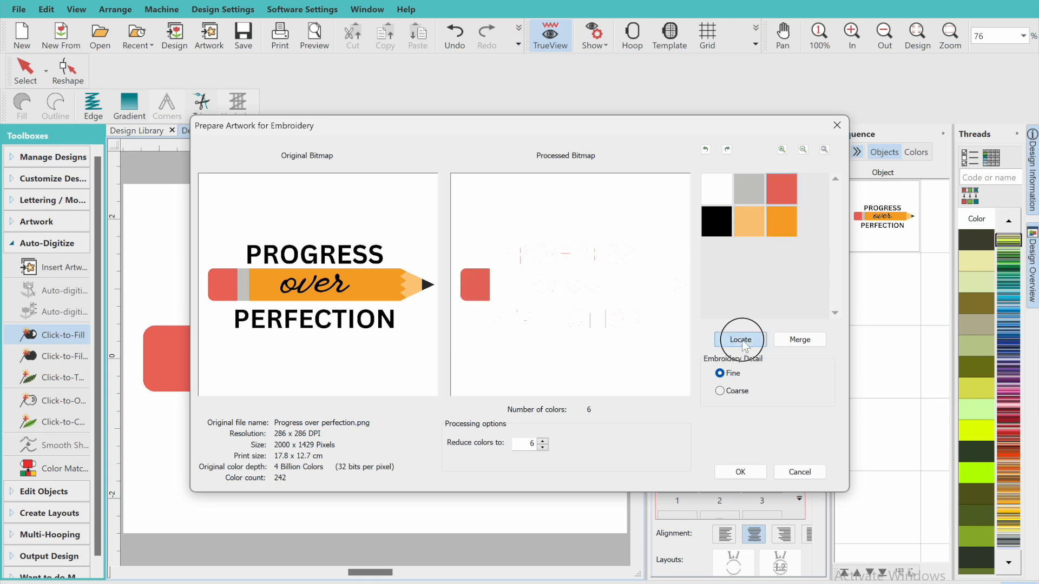
{"action": "left_click", "coordinate": [744, 190]}
{"action": "left_click", "coordinate": [741, 341]}
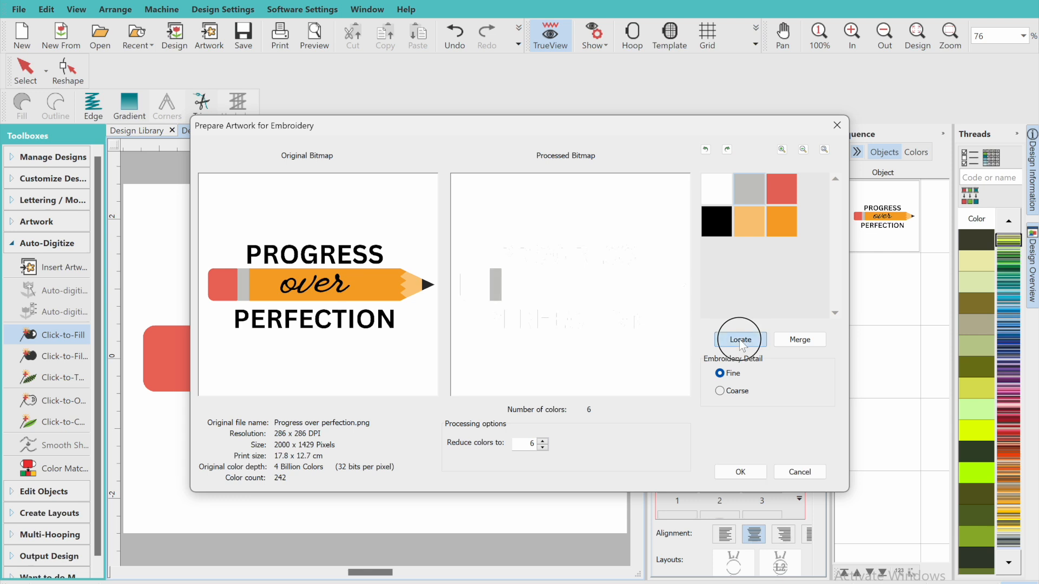
{"action": "mouse_move", "coordinate": [739, 340]}
{"action": "left_mouse_down"}
{"action": "mouse_move", "coordinate": [558, 272]}
{"action": "mouse_move", "coordinate": [488, 302]}
{"action": "mouse_move", "coordinate": [562, 300]}
{"action": "left_mouse_up"}
{"action": "left_click", "coordinate": [716, 189]}
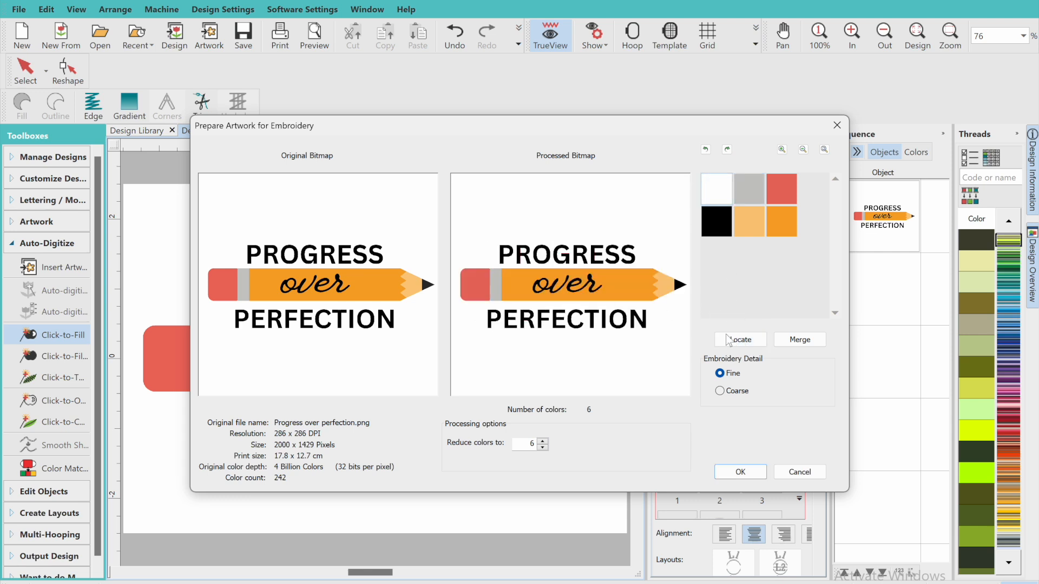
{"action": "left_click", "coordinate": [728, 340]}
{"action": "left_click", "coordinate": [737, 474]}
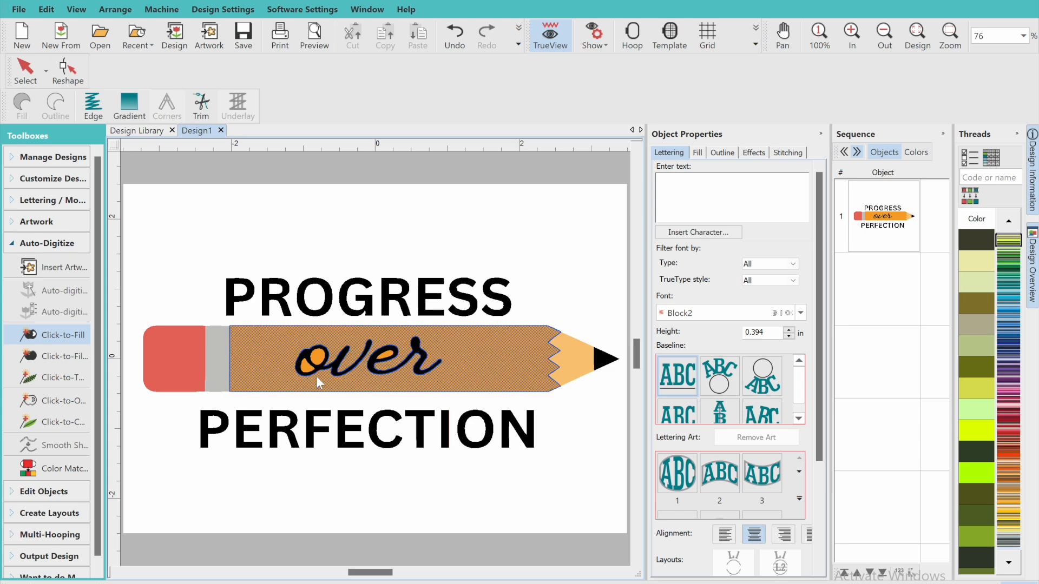
{"action": "left_click", "coordinate": [256, 361]}
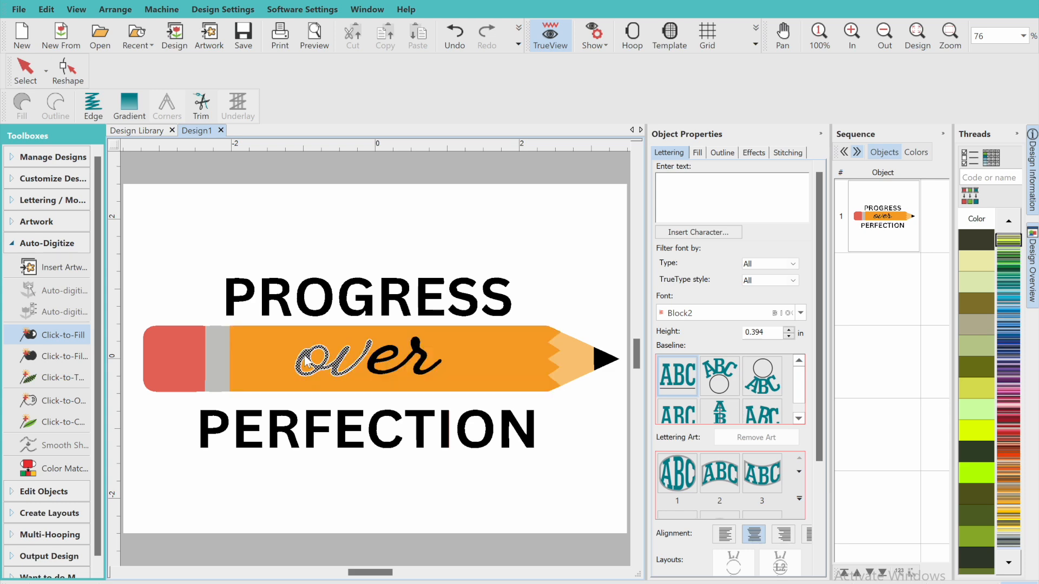
{"action": "left_click", "coordinate": [213, 350]}
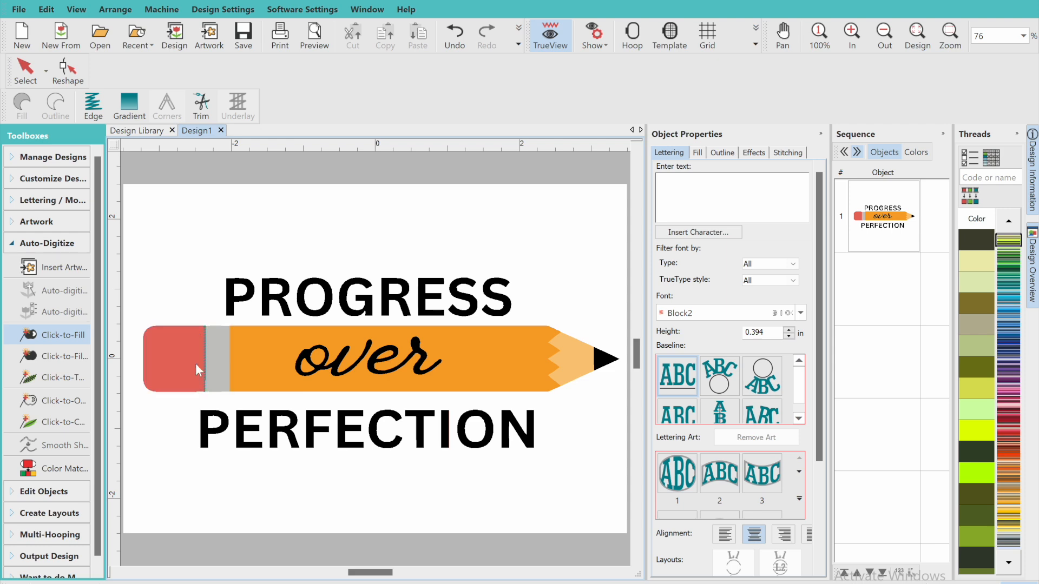
{"action": "left_click", "coordinate": [236, 308]}
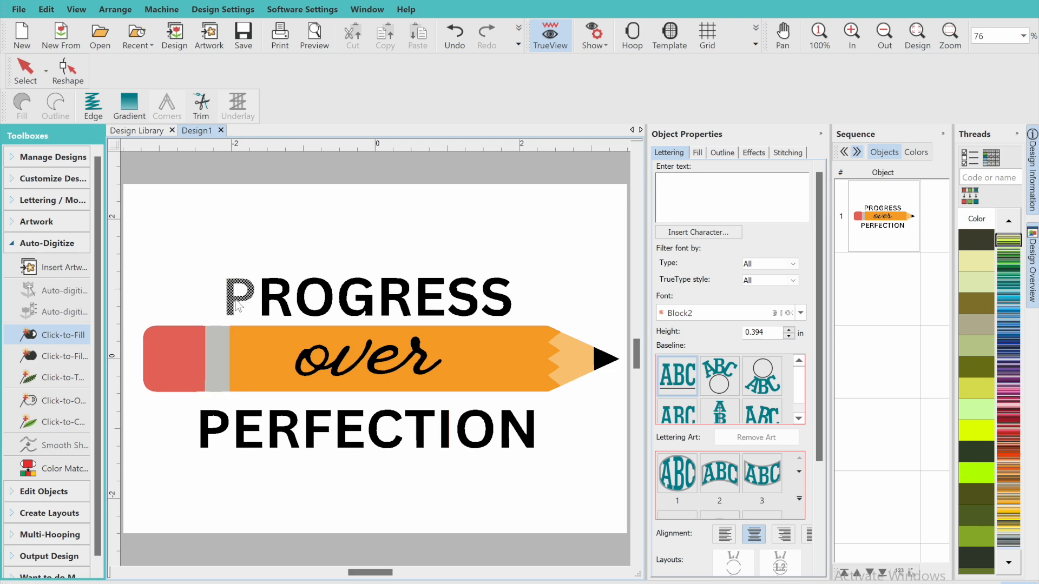
{"action": "left_click", "coordinate": [283, 303]}
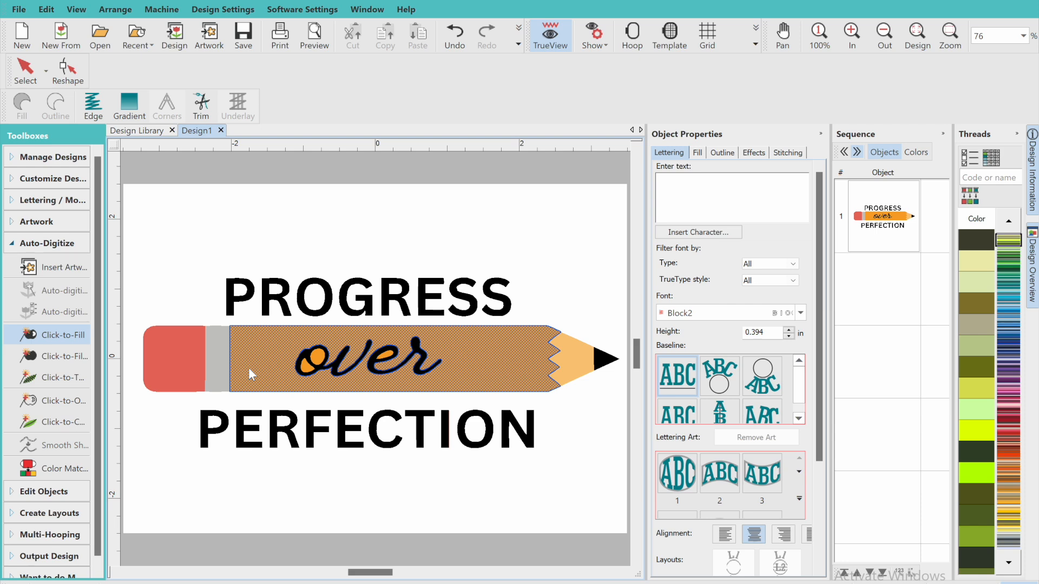
{"action": "left_click", "coordinate": [249, 368]}
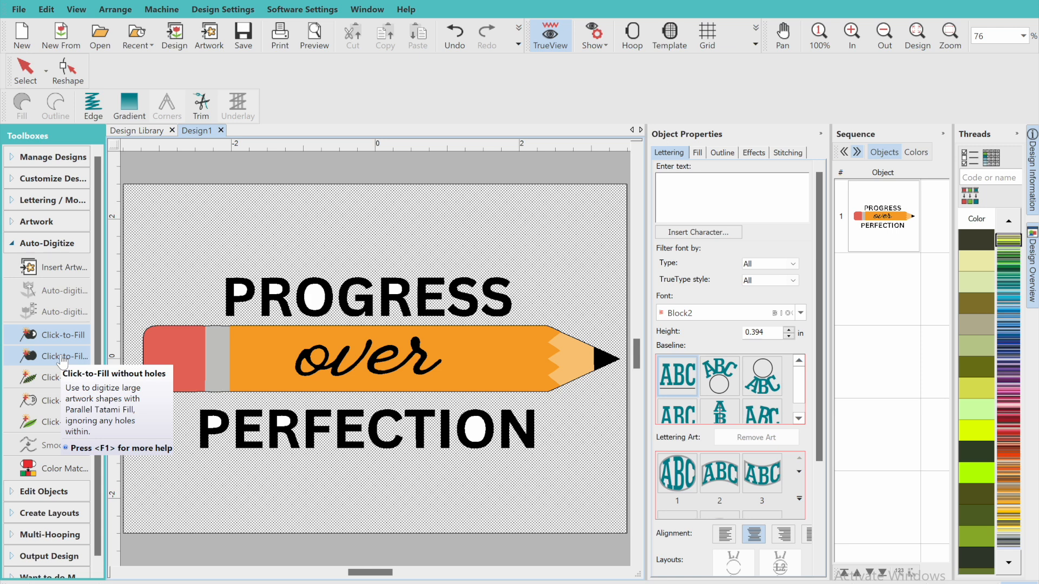
Step: Digitize the orange pencil body with Click-to-Fill without holes, and undo a trial of the same fill on the letters "ov"
{"action": "left_click", "coordinate": [64, 359]}
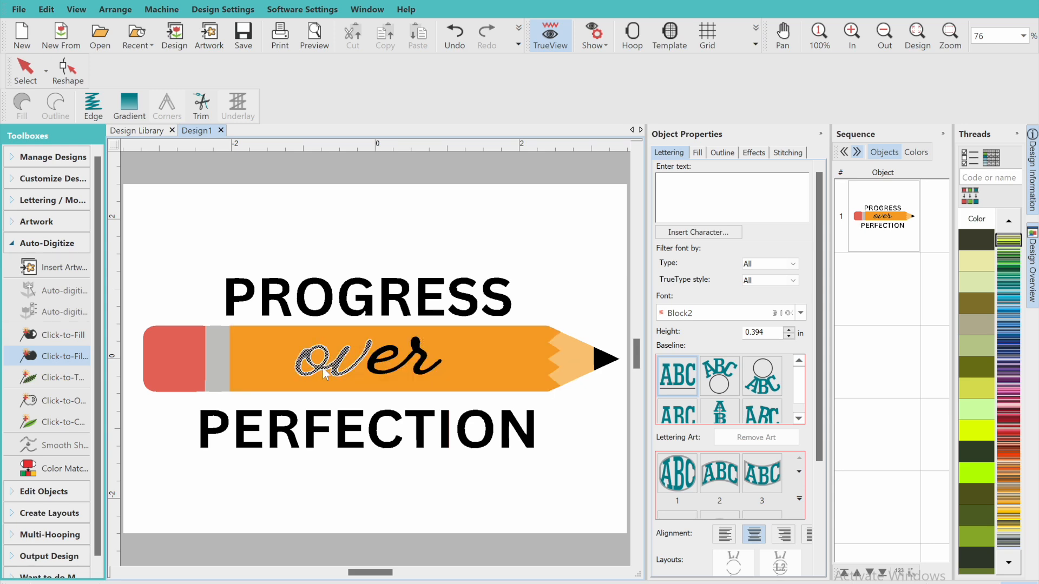
{"action": "left_click", "coordinate": [280, 359]}
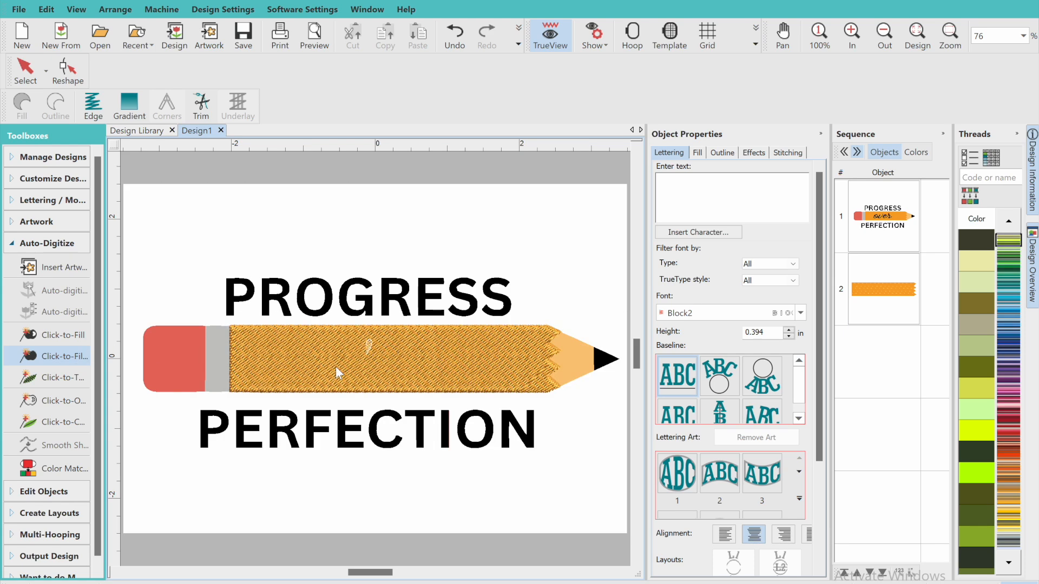
{"action": "left_click", "coordinate": [319, 366]}
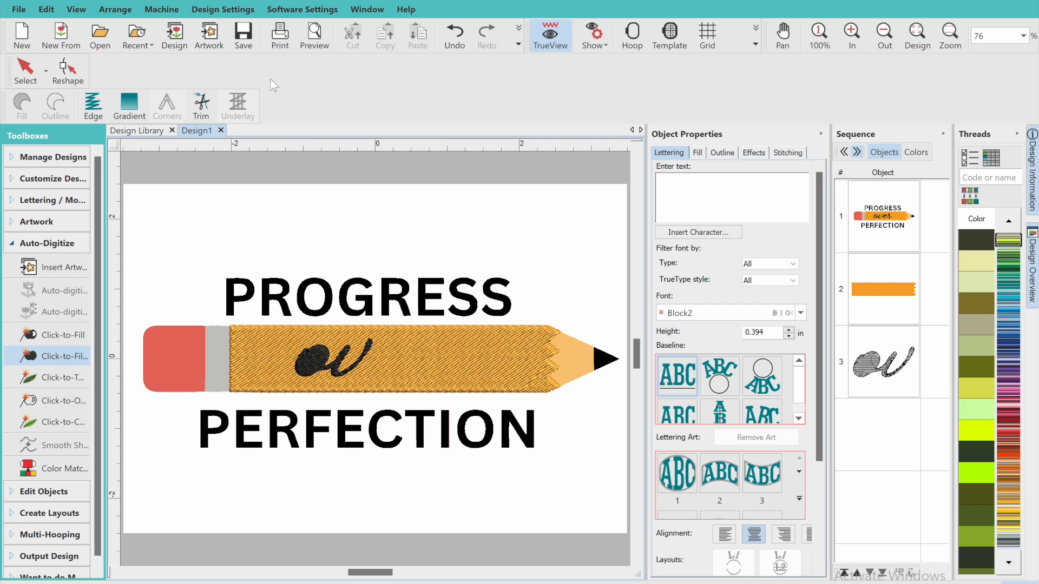
{"action": "left_click", "coordinate": [453, 37]}
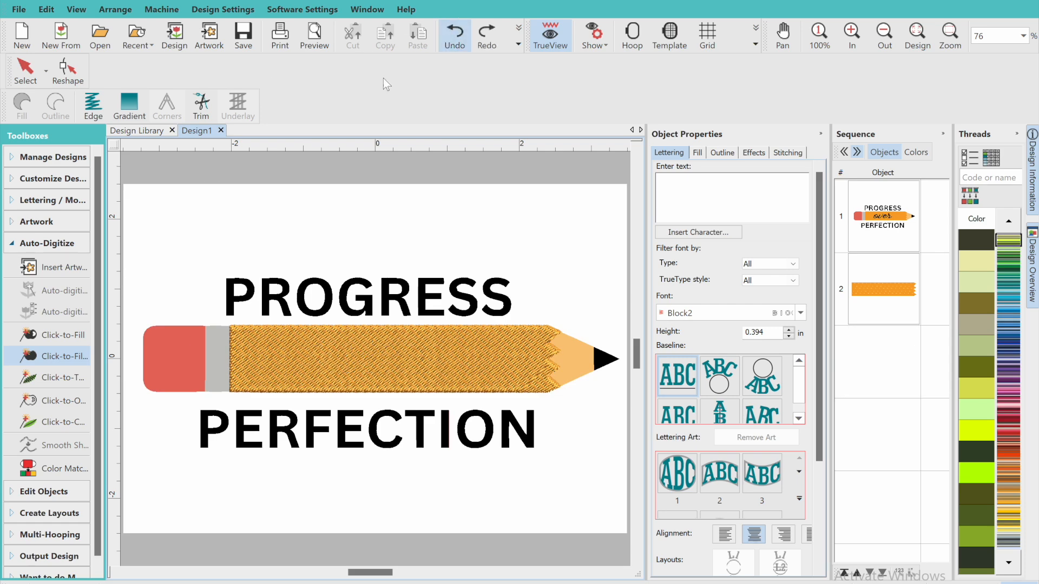
Step: Digitize the word "over", the red eraser, the grey band and the light orange wood tip with regular Click-to-Fill
{"action": "left_click", "coordinate": [54, 335]}
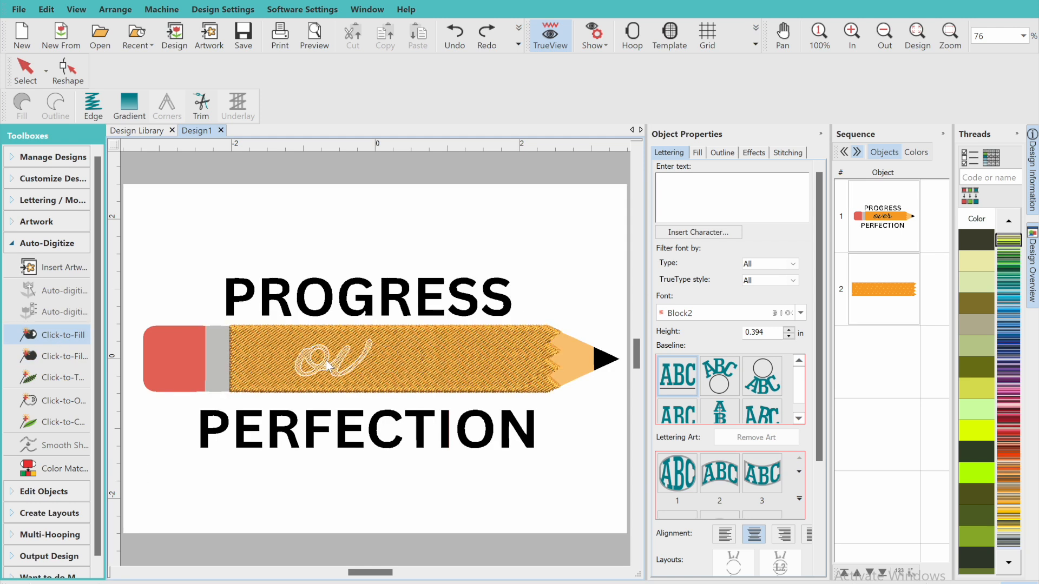
{"action": "left_click", "coordinate": [328, 356]}
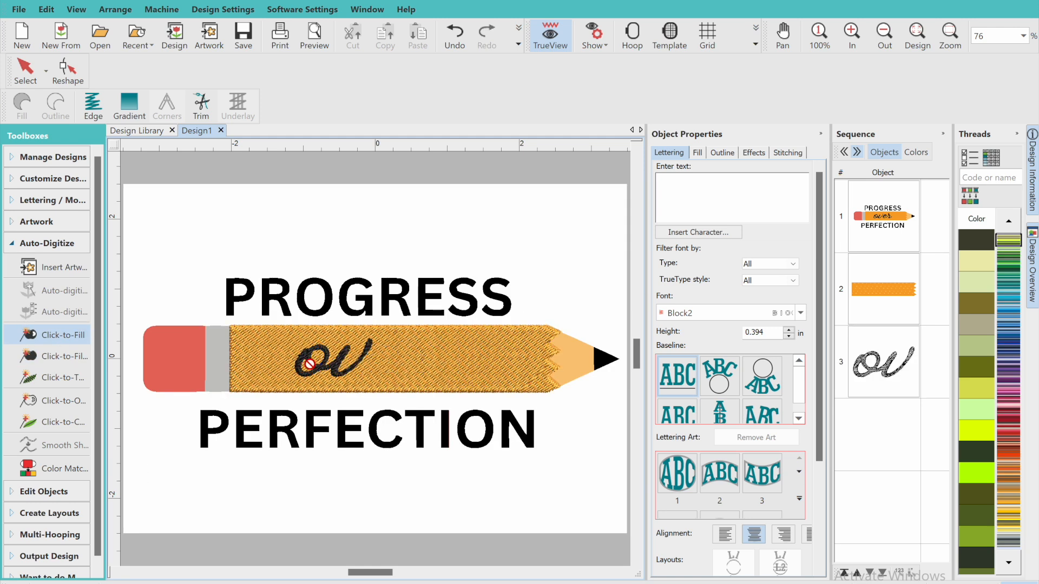
{"action": "left_click", "coordinate": [378, 362]}
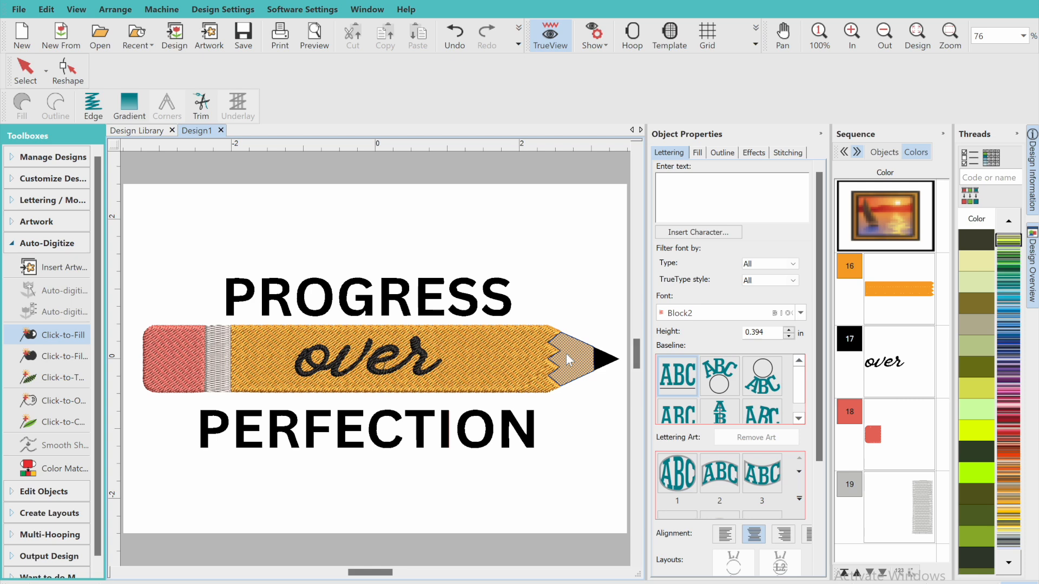
{"action": "left_click", "coordinate": [569, 359]}
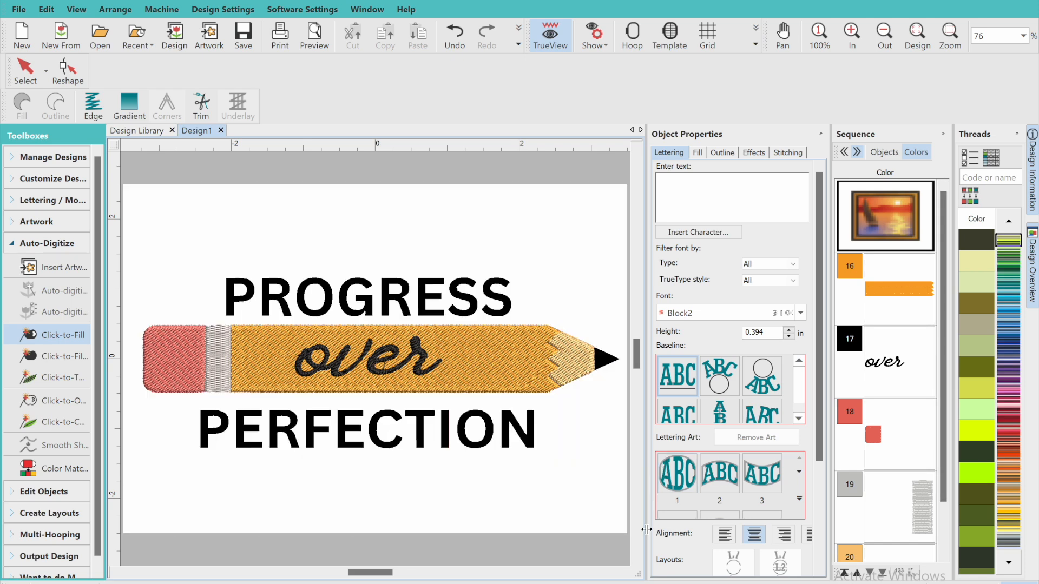
Step: Move the light orange wood tip to the start of the stitching sequence, ahead of the orange pencil body
{"action": "left_click", "coordinate": [625, 573]}
{"action": "left_click", "coordinate": [625, 574]}
{"action": "left_click", "coordinate": [625, 573]}
{"action": "left_click", "coordinate": [847, 37]}
{"action": "left_click", "coordinate": [848, 37]}
{"action": "left_click", "coordinate": [847, 37]}
{"action": "left_click", "coordinate": [847, 37]}
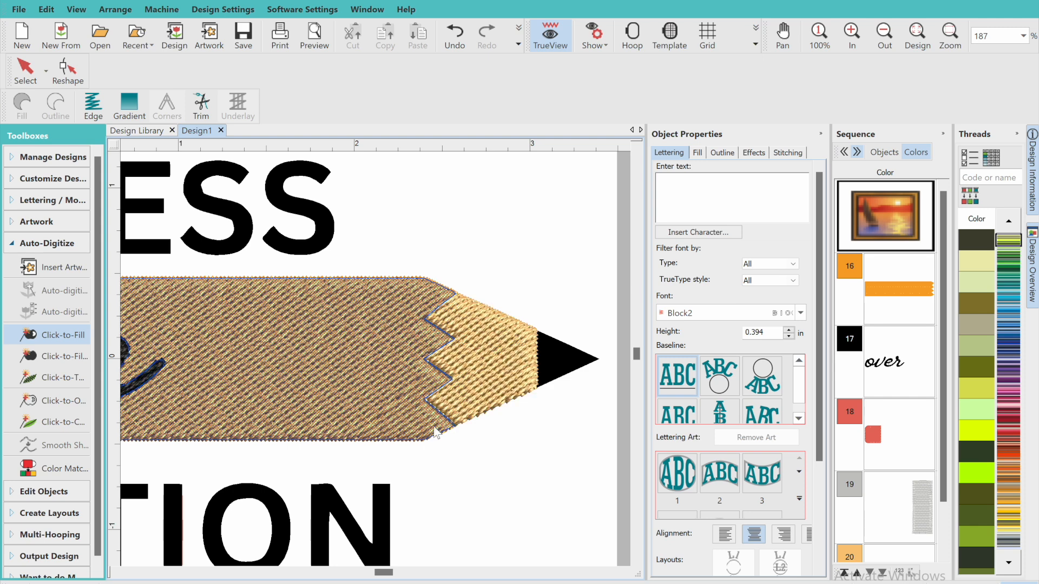
{"action": "left_click", "coordinate": [436, 433]}
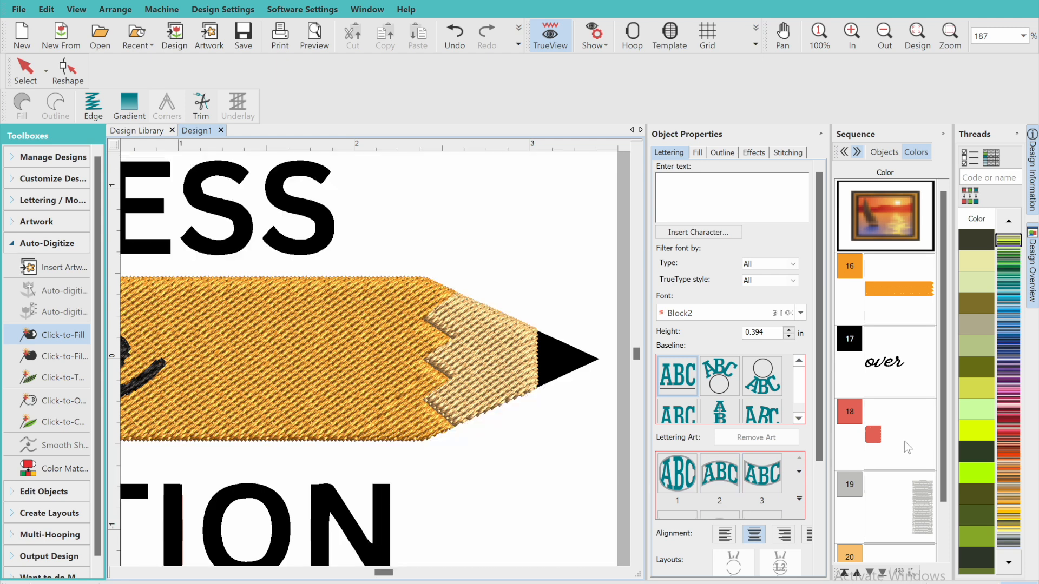
{"action": "scroll", "coordinate": [894, 511], "scroll_direction": "down", "scroll_amount": 1}
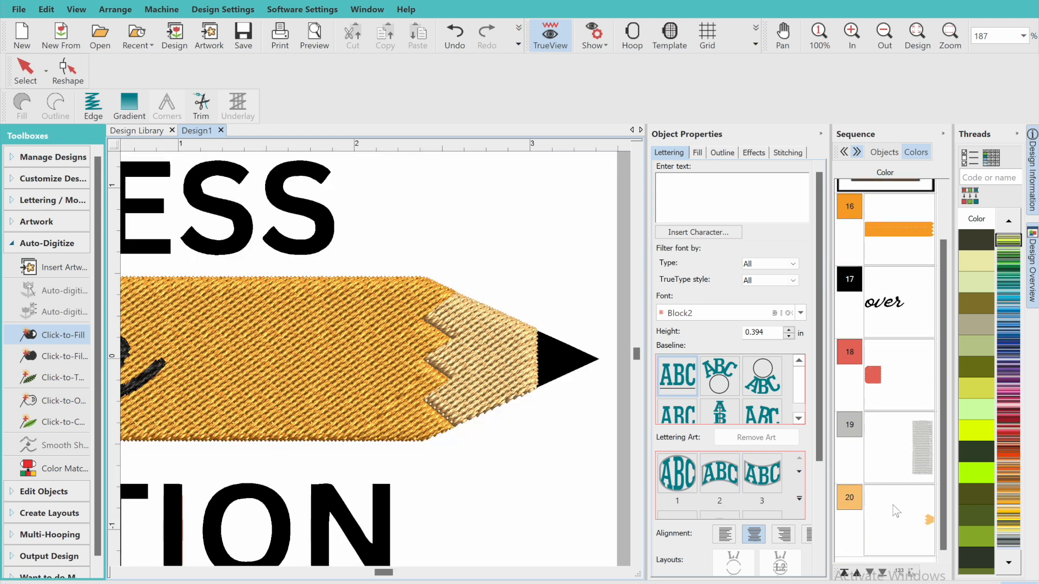
{"action": "left_click", "coordinate": [894, 544]}
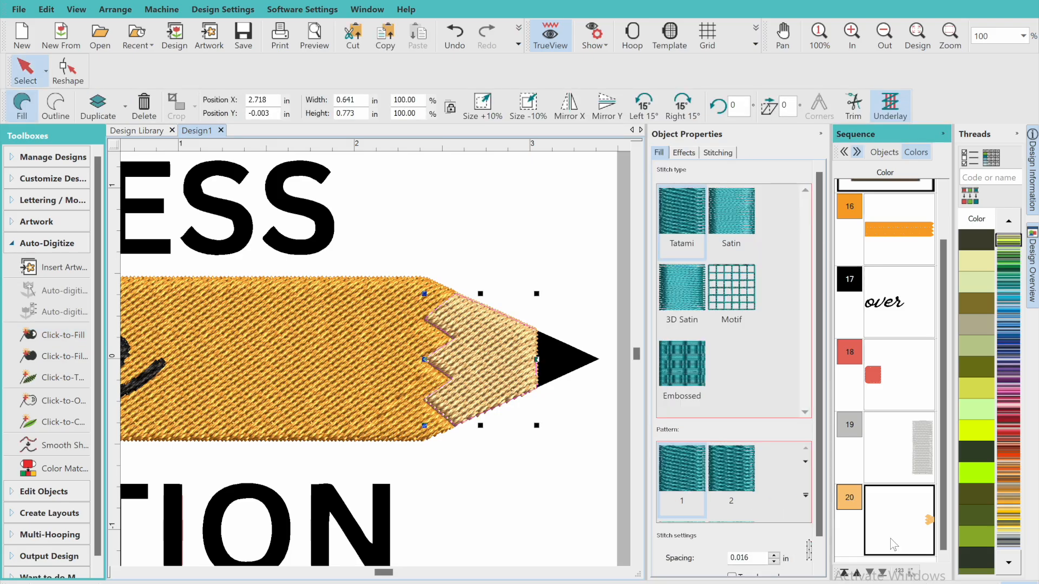
{"action": "left_click", "coordinate": [843, 573]}
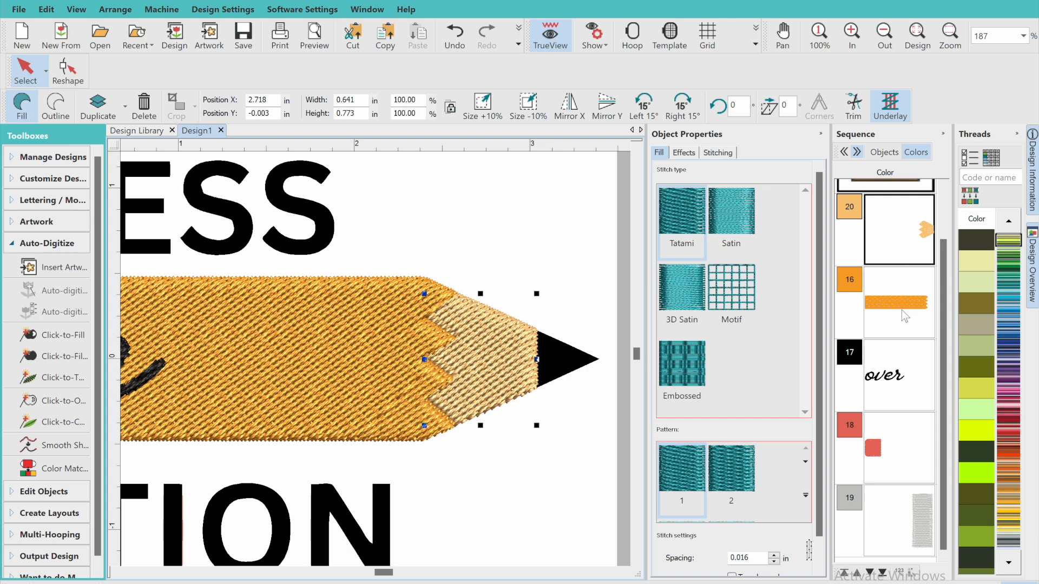
{"action": "left_click", "coordinate": [902, 310]}
{"action": "left_click", "coordinate": [898, 227]}
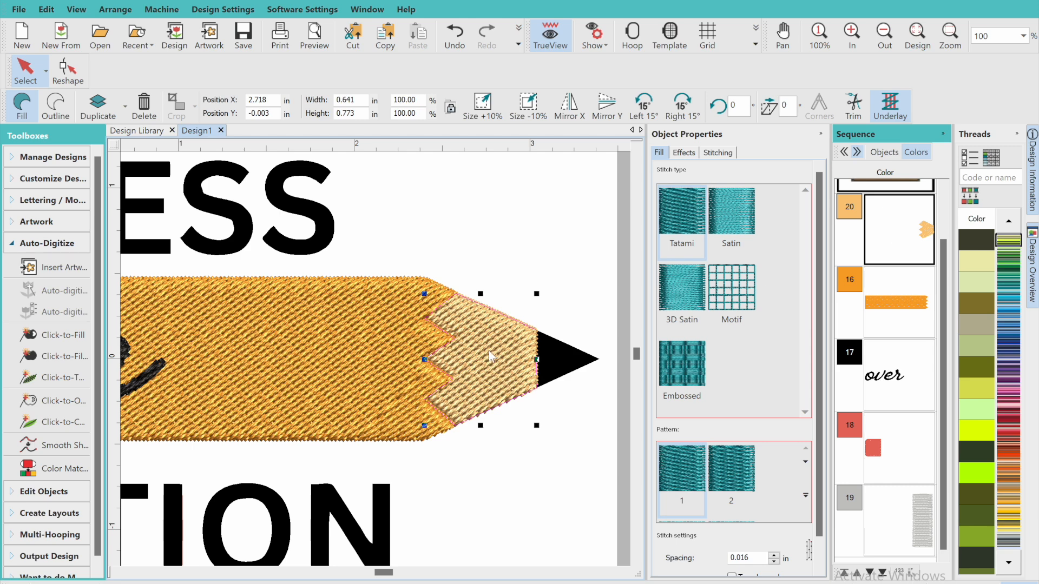
Step: Reshape the light orange wood tip by pulling its upper corner node back underneath the orange pencil body
{"action": "left_click", "coordinate": [851, 33]}
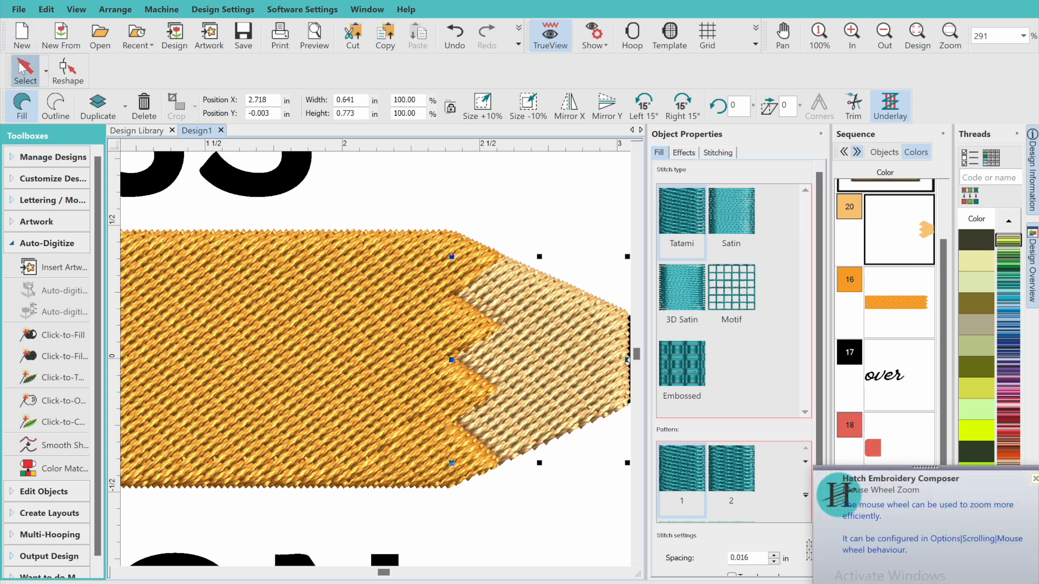
{"action": "left_click", "coordinate": [517, 212]}
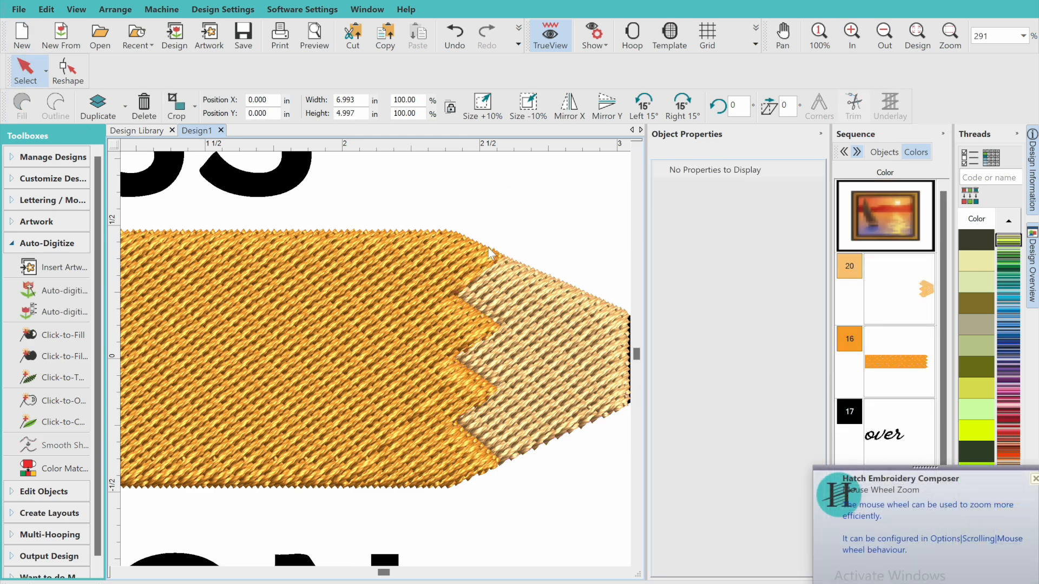
{"action": "left_click", "coordinate": [473, 303]}
{"action": "left_click", "coordinate": [524, 299]}
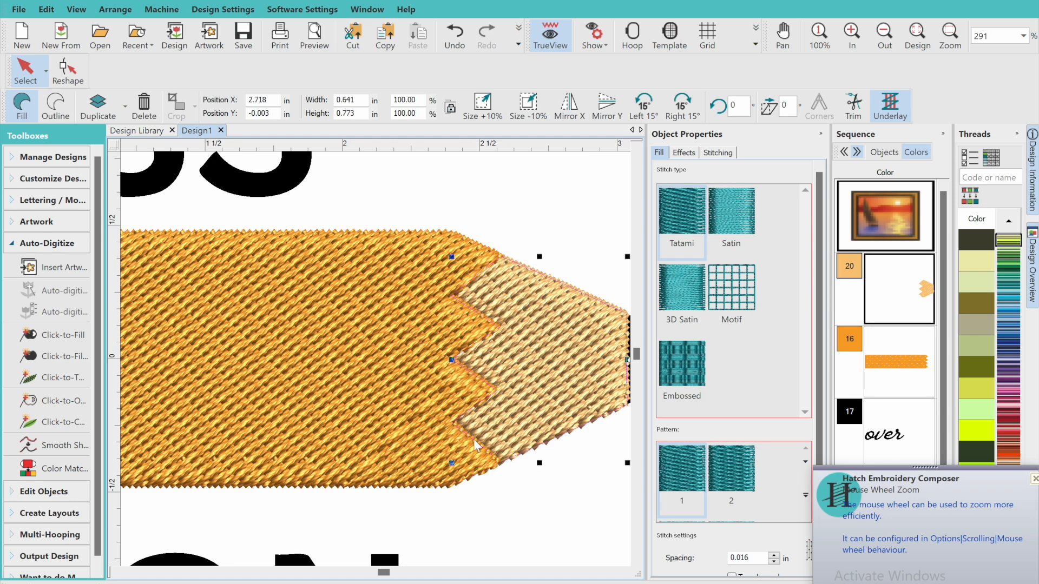
{"action": "left_click", "coordinate": [67, 72]}
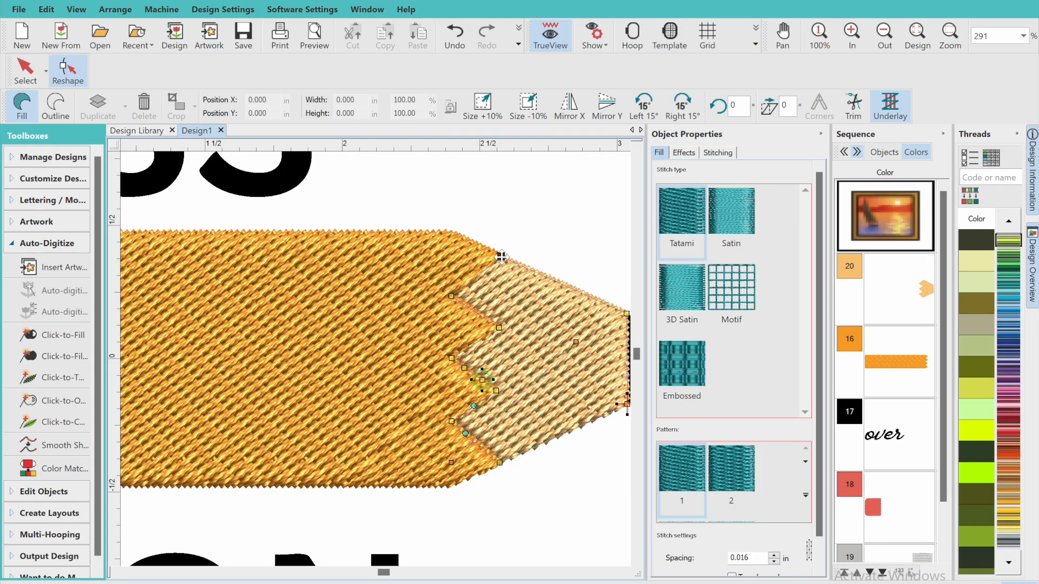
{"action": "left_click_drag", "start_coordinate": [501, 257], "coordinate": [523, 271]}
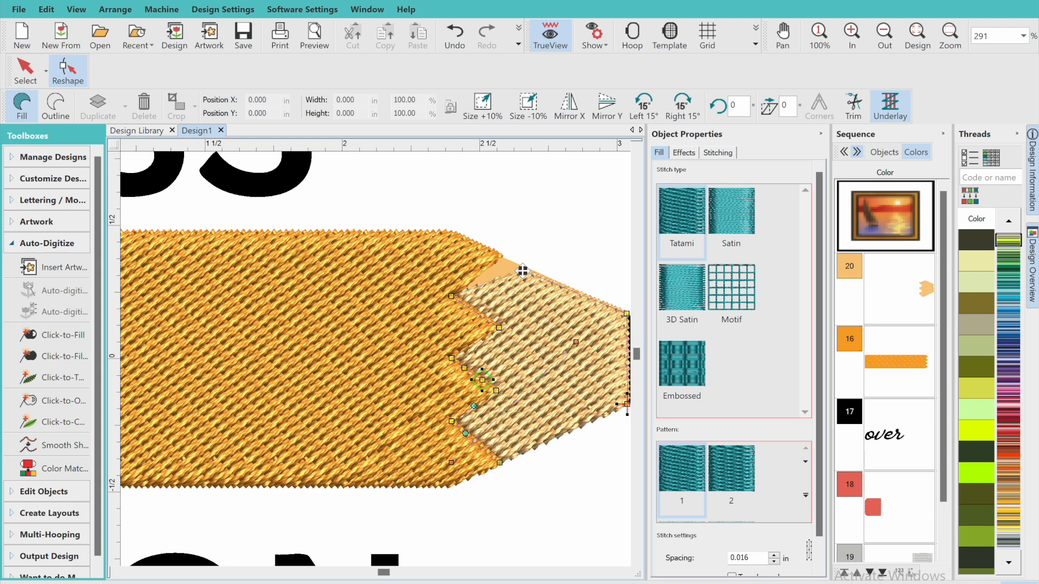
{"action": "left_click_drag", "start_coordinate": [523, 270], "coordinate": [475, 243]}
Step: Pull the light orange wood tip's upper and middle zigzag nodes back under the orange body, and delete the surplus nodes below them
{"action": "left_click", "coordinate": [853, 35]}
{"action": "left_click", "coordinate": [852, 34]}
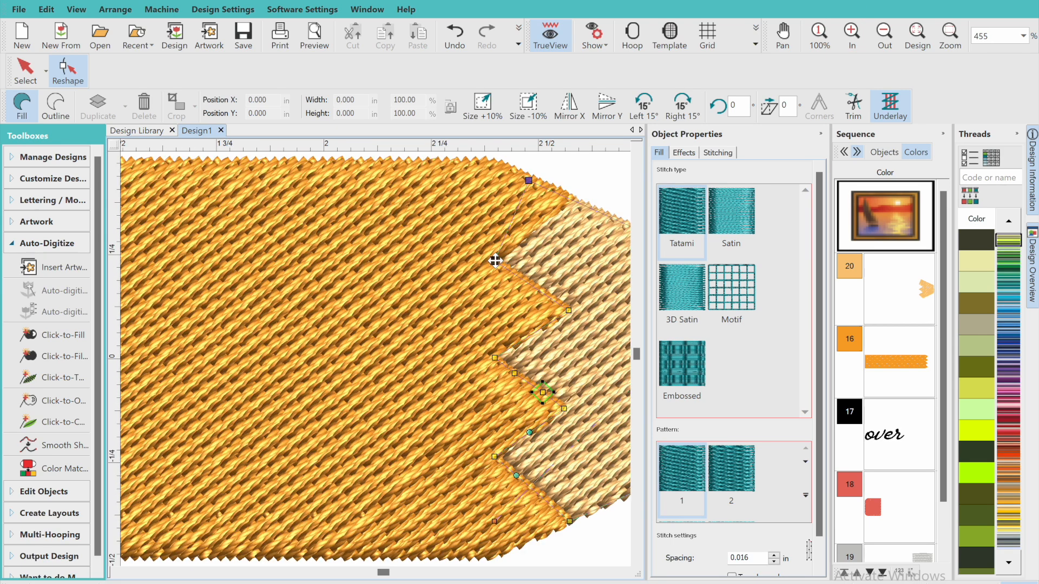
{"action": "left_click_drag", "start_coordinate": [467, 261], "coordinate": [457, 254]}
{"action": "left_click_drag", "start_coordinate": [568, 311], "coordinate": [534, 308]}
{"action": "left_click_drag", "start_coordinate": [494, 359], "coordinate": [460, 353]}
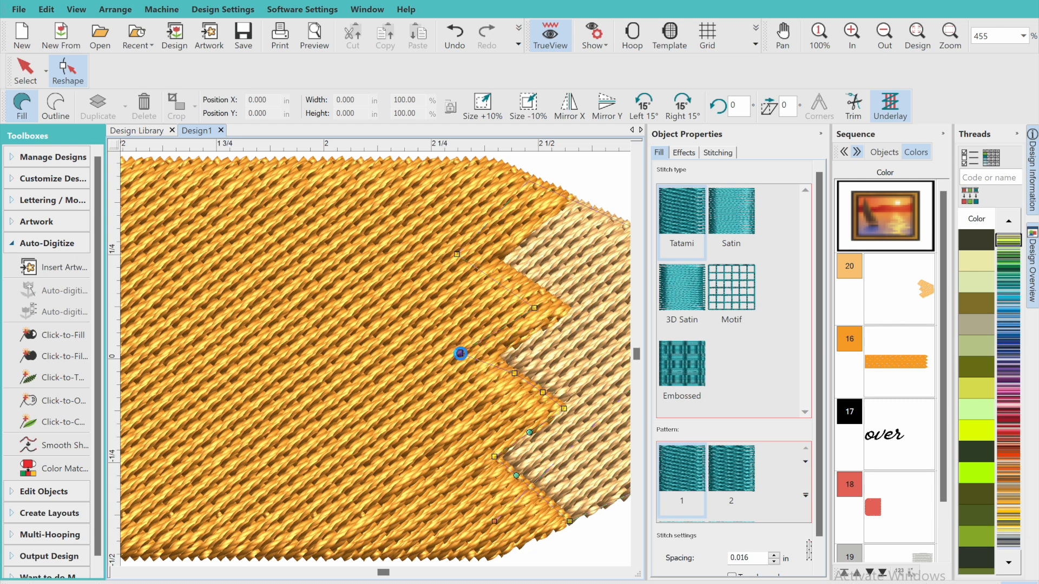
{"action": "left_click", "coordinate": [624, 573]}
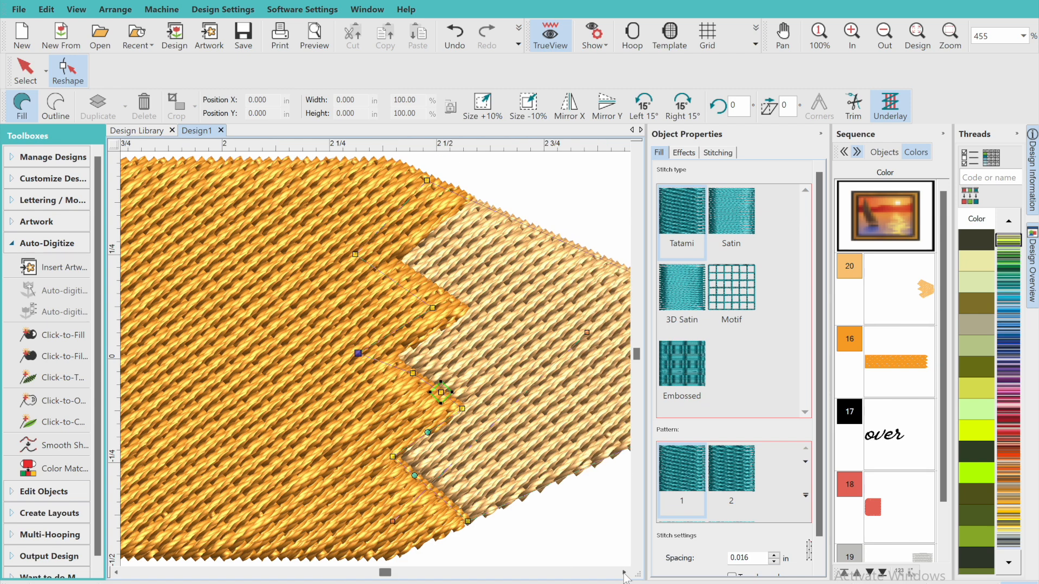
{"action": "left_click_drag", "start_coordinate": [468, 360], "coordinate": [399, 401]}
{"action": "key", "text": "Delete"}
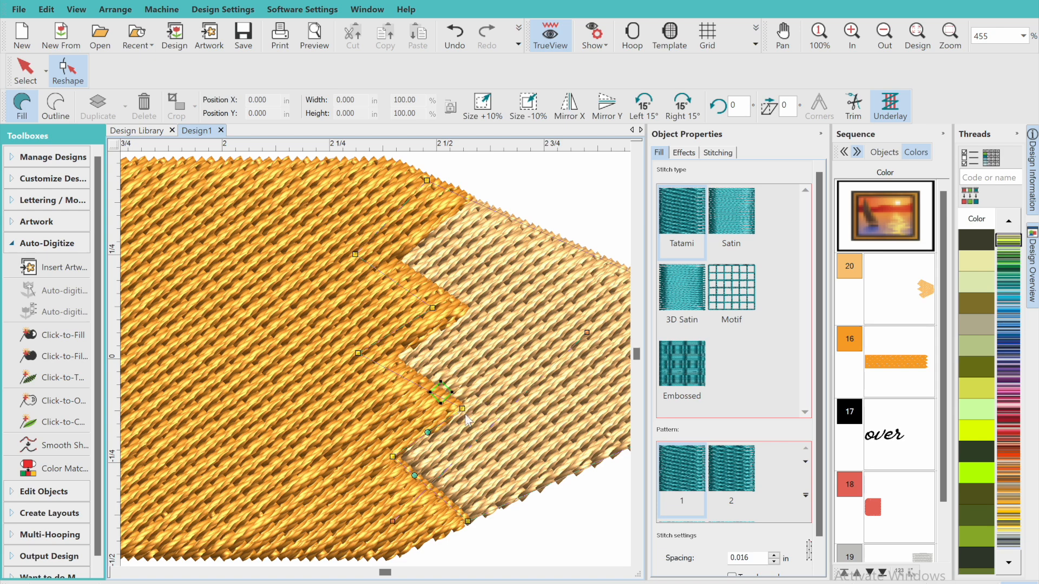
Step: Pull the wood tip's lower zigzag nodes back under the orange body and delete the surplus curve nodes beside them
{"action": "left_click_drag", "start_coordinate": [463, 409], "coordinate": [434, 408]}
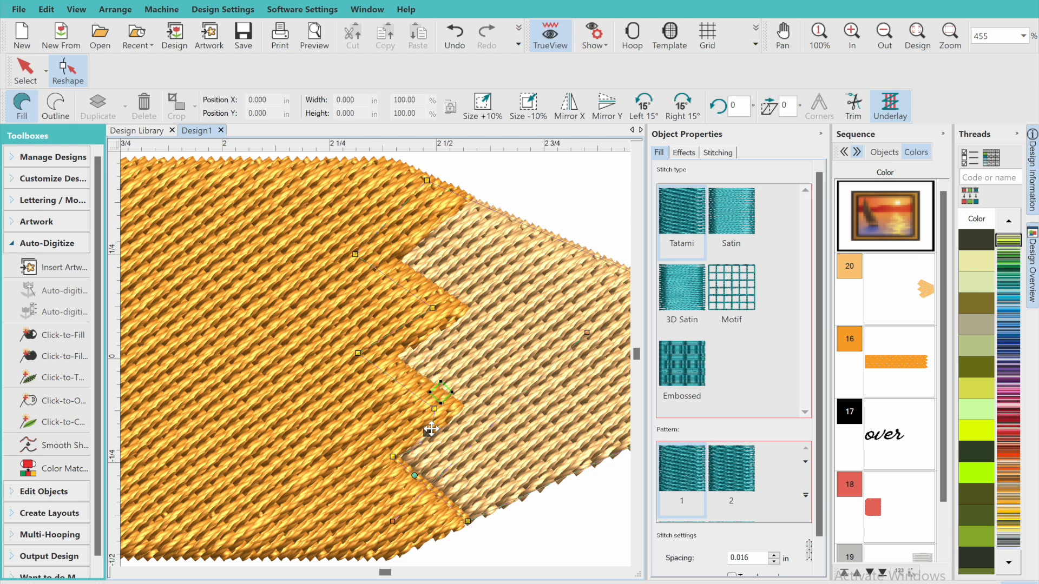
{"action": "left_click", "coordinate": [395, 455]}
{"action": "left_click_drag", "start_coordinate": [394, 458], "coordinate": [363, 450]}
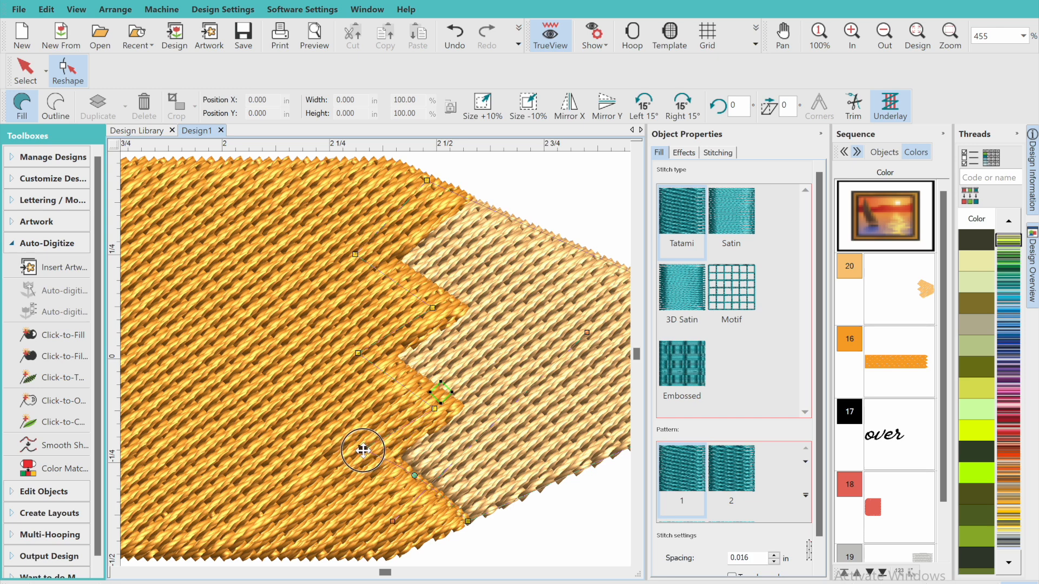
{"action": "left_click", "coordinate": [415, 476]}
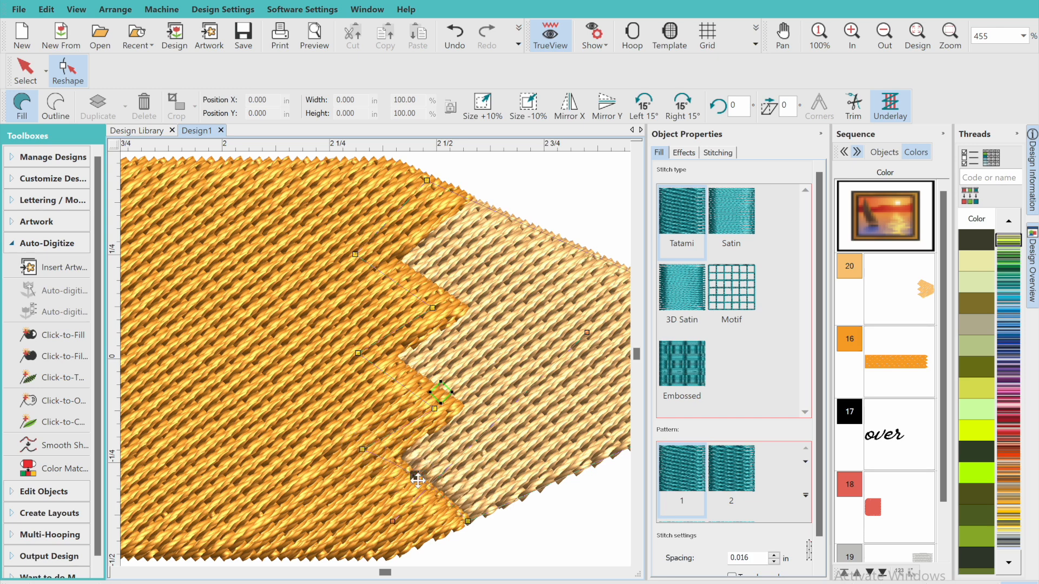
{"action": "key", "text": "Delete"}
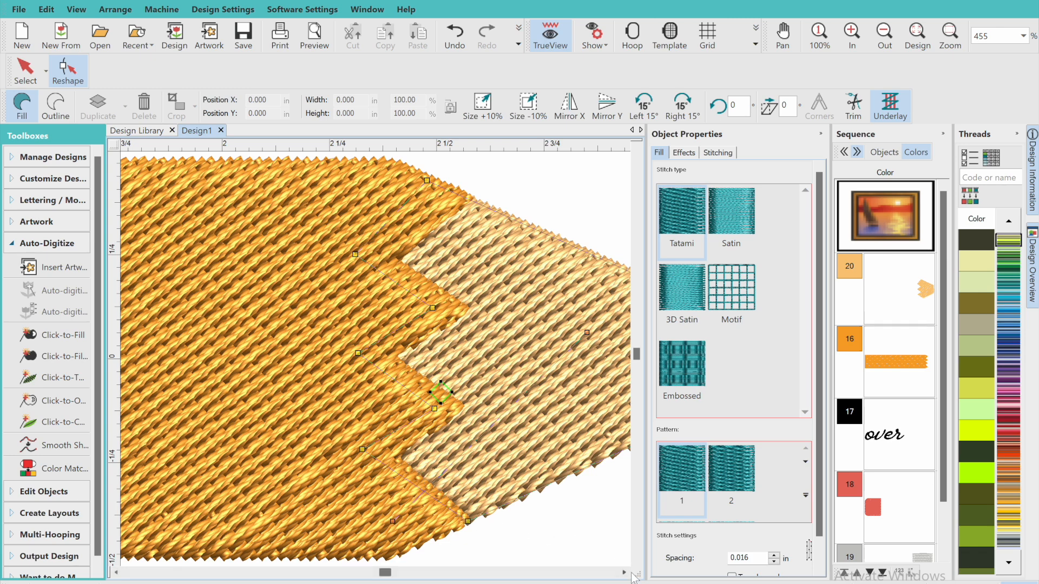
Step: Tuck the wood tip's lower corner node under the orange body and bring its upper corner node closer to the join
{"action": "left_click", "coordinate": [637, 565]}
{"action": "left_click", "coordinate": [468, 481]}
{"action": "left_click_drag", "start_coordinate": [469, 481], "coordinate": [448, 492]}
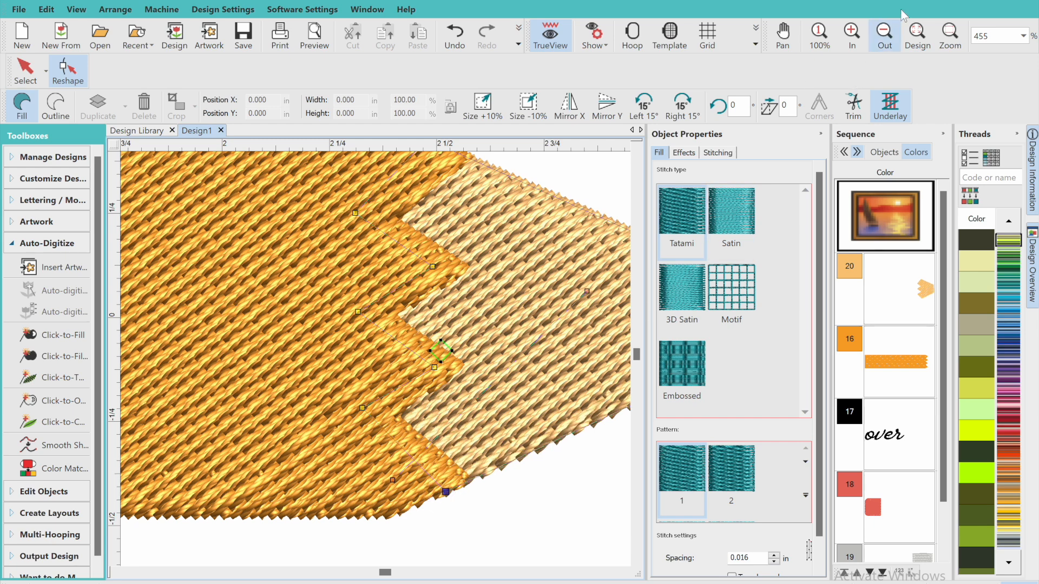
{"action": "left_click", "coordinate": [884, 34]}
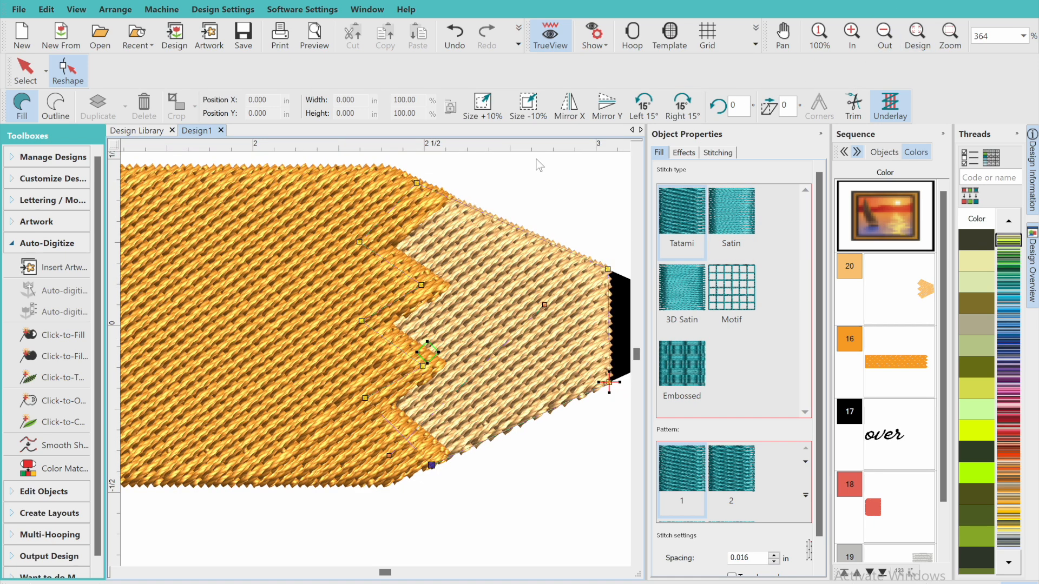
{"action": "left_click_drag", "start_coordinate": [417, 182], "coordinate": [437, 192]}
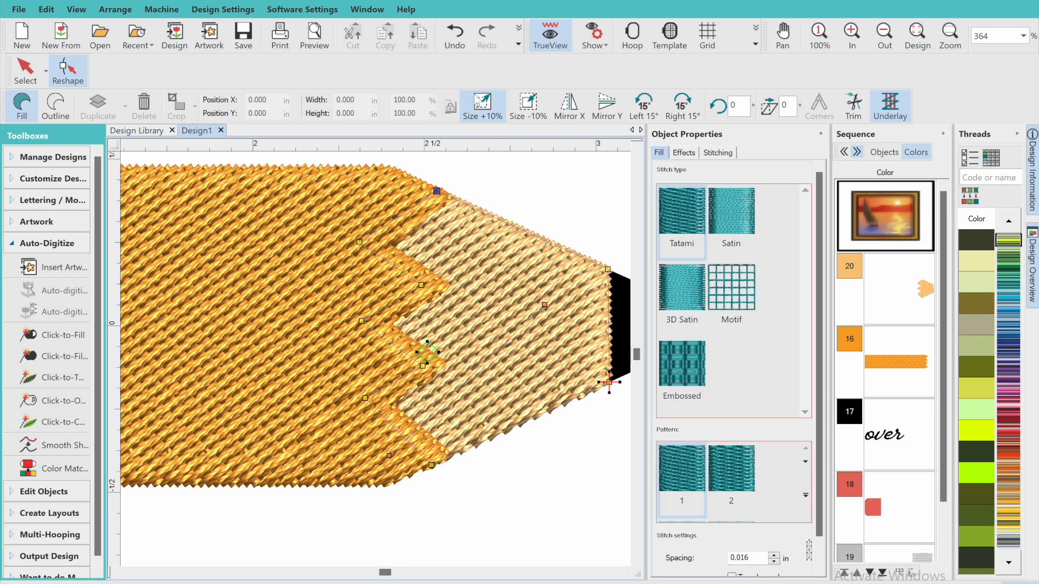
Step: Move the light orange wood tip after the orange body in the sequence to inspect the overlap, and return it ahead of the body
{"action": "left_click", "coordinate": [902, 293]}
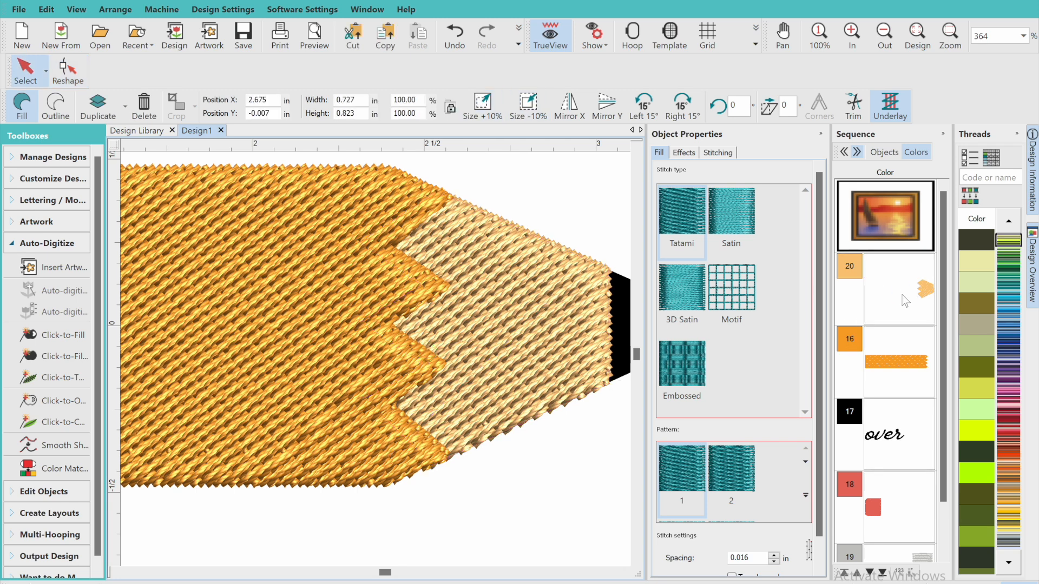
{"action": "left_click", "coordinate": [870, 572]}
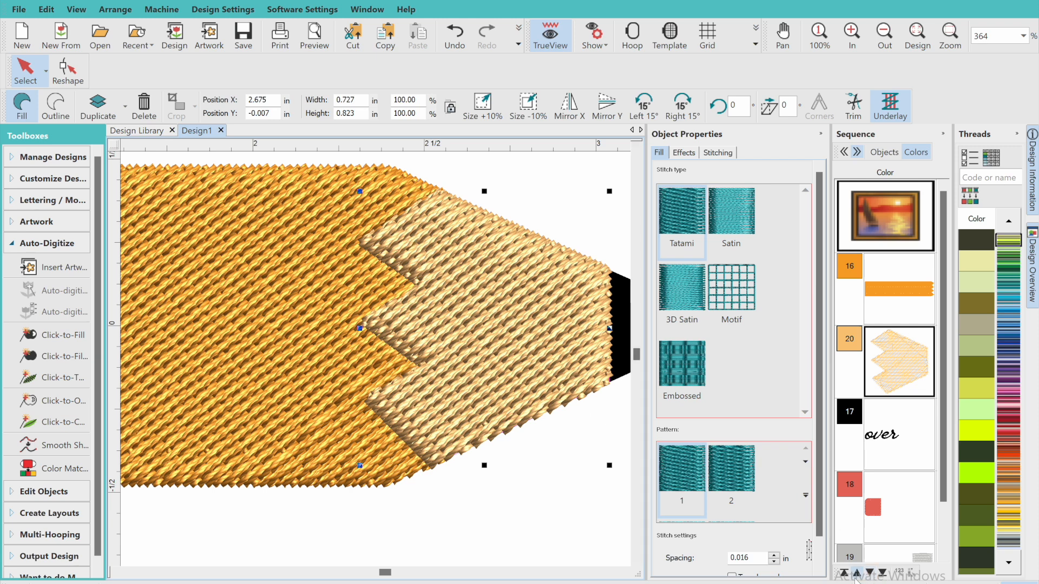
{"action": "left_click", "coordinate": [856, 572]}
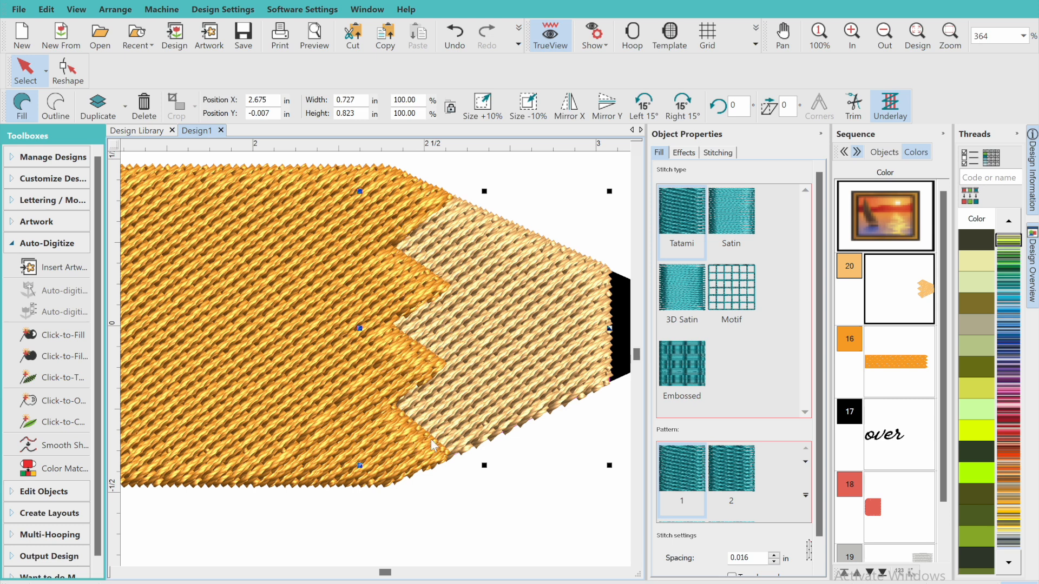
Step: Digitize the black pencil point with regular Click-to-Fill
{"action": "left_click", "coordinate": [626, 573]}
{"action": "left_click", "coordinate": [627, 572]}
{"action": "left_click", "coordinate": [627, 572]}
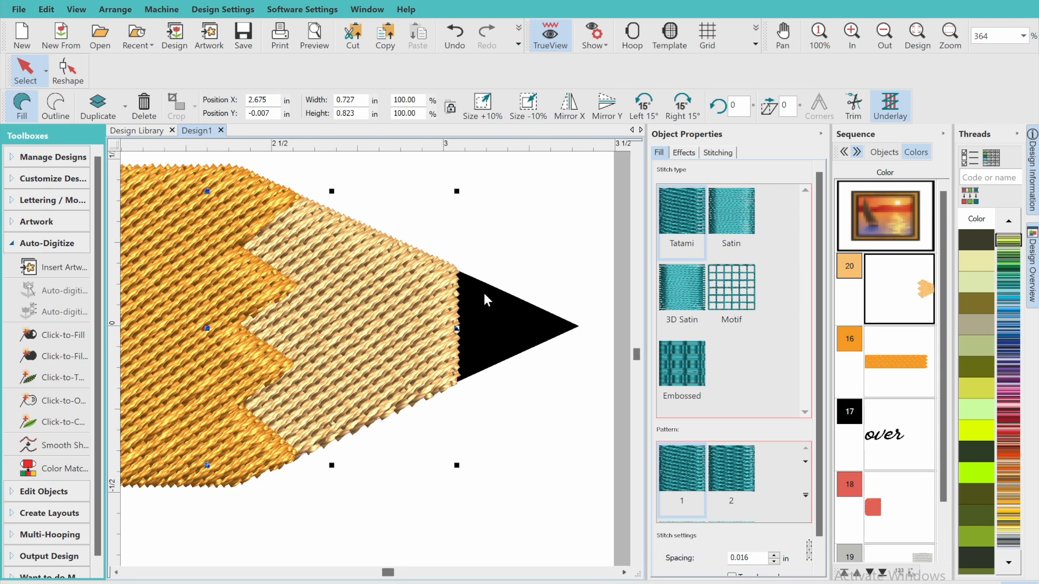
{"action": "left_click", "coordinate": [40, 334]}
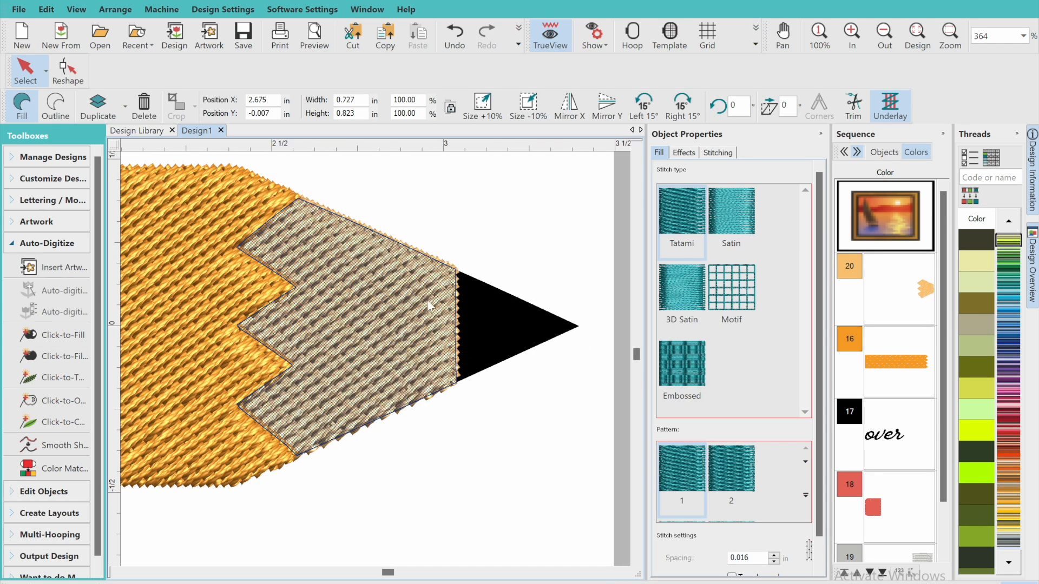
{"action": "left_click", "coordinate": [485, 317]}
{"action": "left_click", "coordinate": [26, 71]}
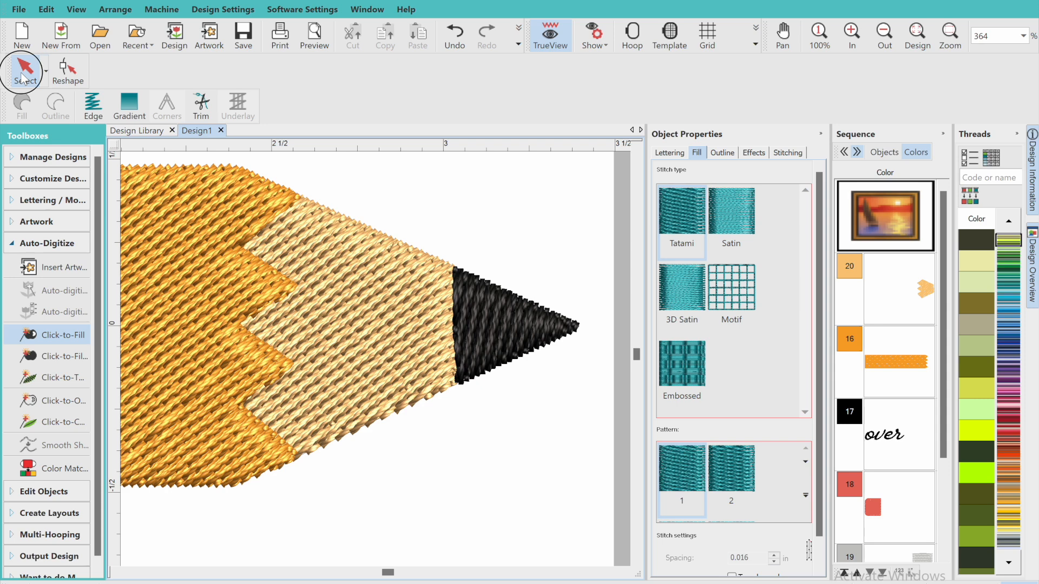
Step: Reshape the light orange wood tip by extending its two front corner nodes underneath the black pencil point
{"action": "left_click", "coordinate": [436, 264]}
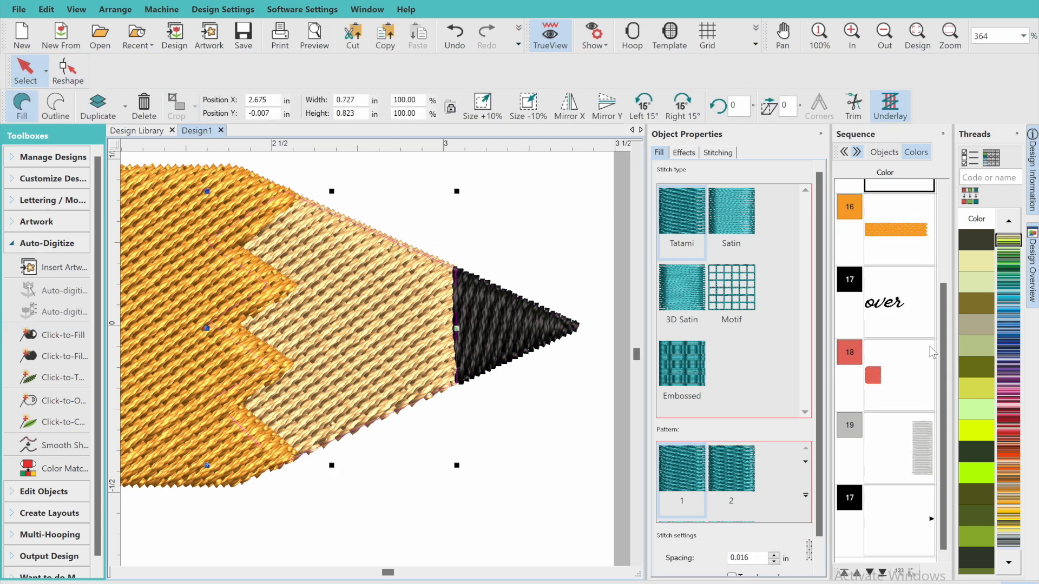
{"action": "scroll", "coordinate": [932, 353], "scroll_direction": "up", "scroll_amount": 3}
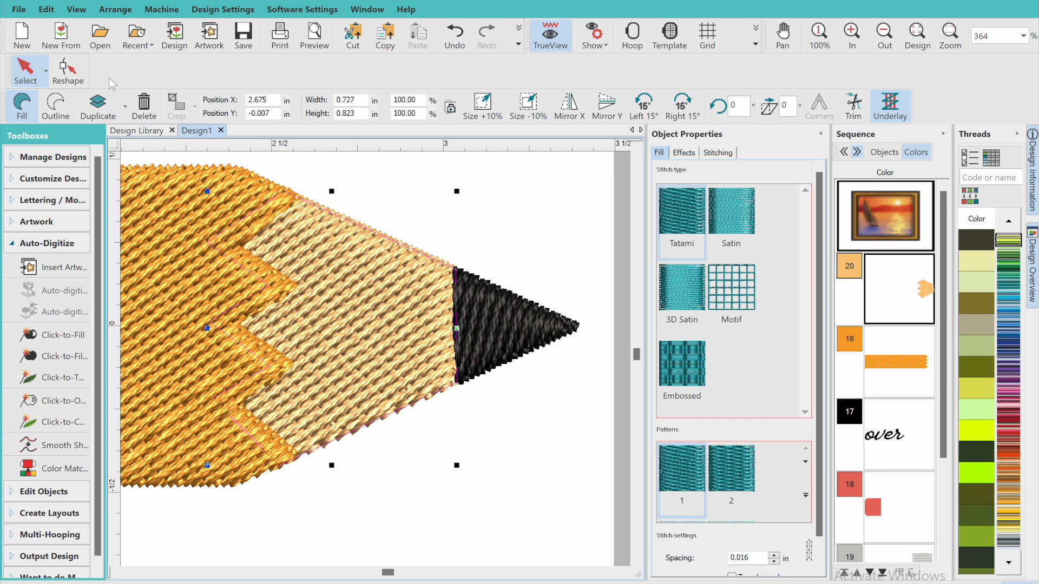
{"action": "left_click", "coordinate": [68, 70]}
{"action": "left_click_drag", "start_coordinate": [456, 269], "coordinate": [467, 276]}
{"action": "left_click_drag", "start_coordinate": [469, 276], "coordinate": [469, 275]}
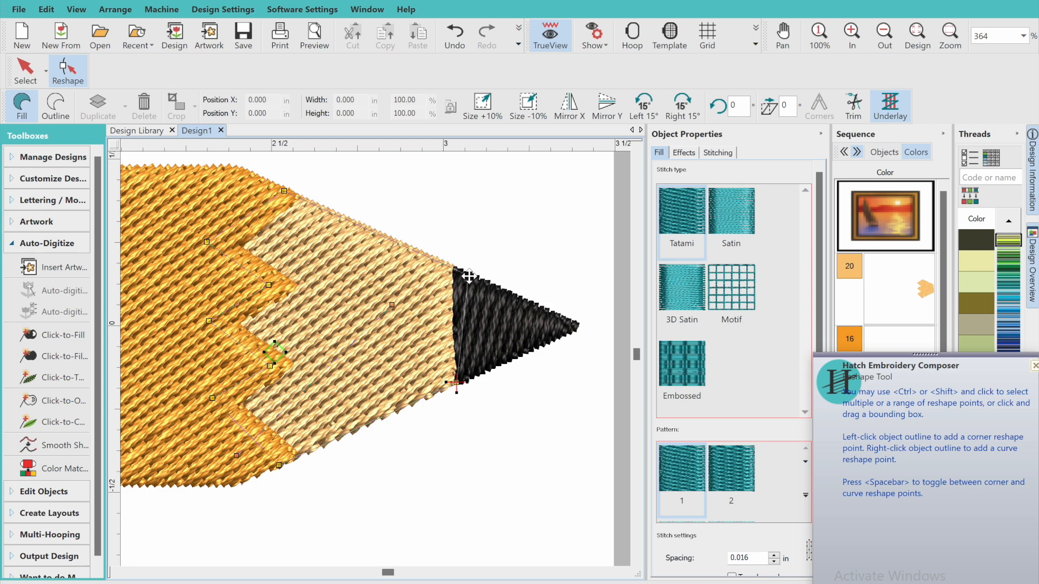
{"action": "left_click_drag", "start_coordinate": [457, 383], "coordinate": [472, 375]}
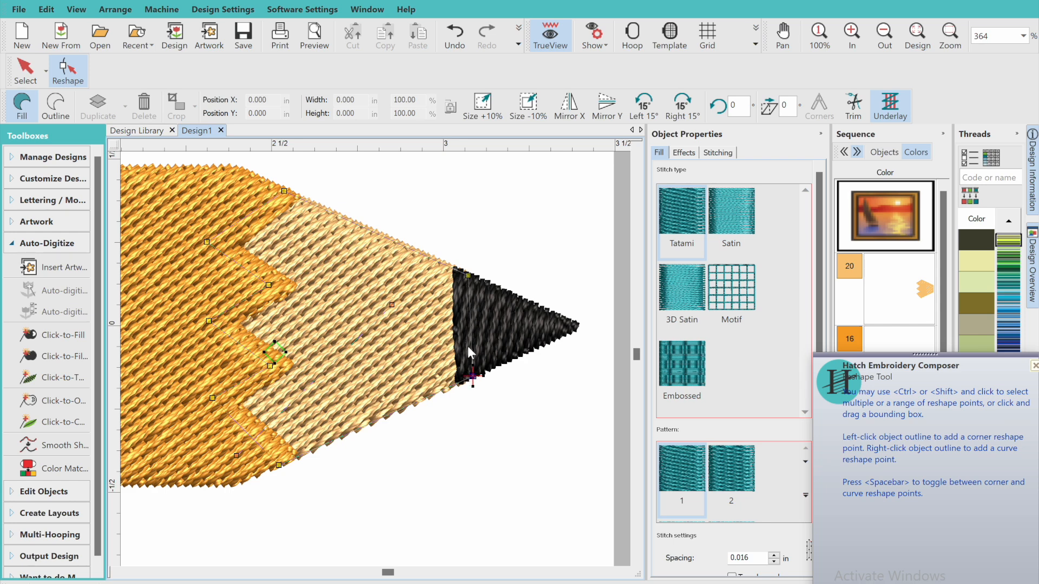
Step: Examine the joins between the red eraser, grey band and orange body up close, selecting the eraser and the band to compare their edges
{"action": "left_click", "coordinate": [883, 34]}
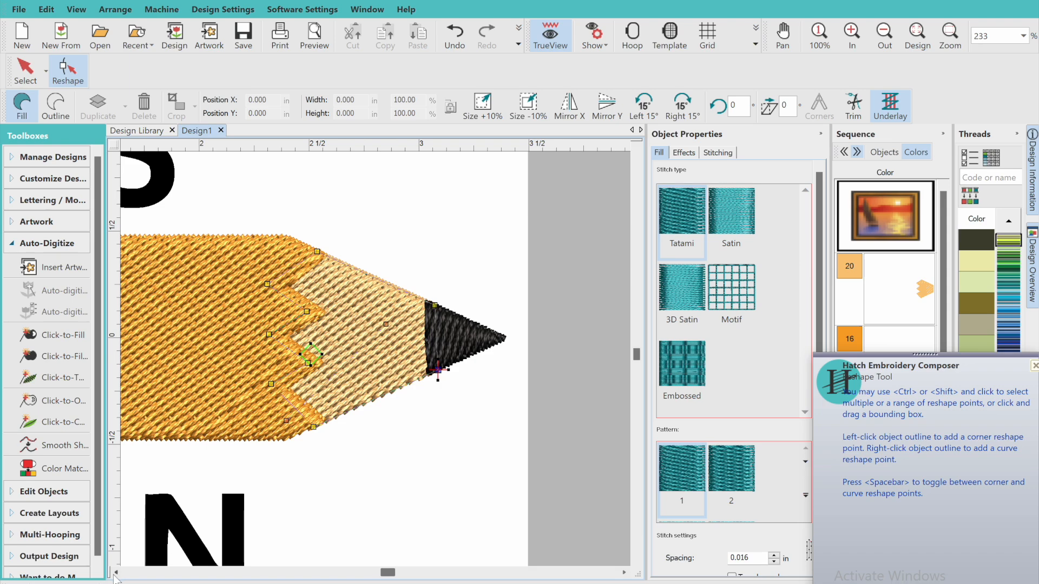
{"action": "left_click", "coordinate": [116, 572]}
{"action": "left_click", "coordinate": [115, 575]}
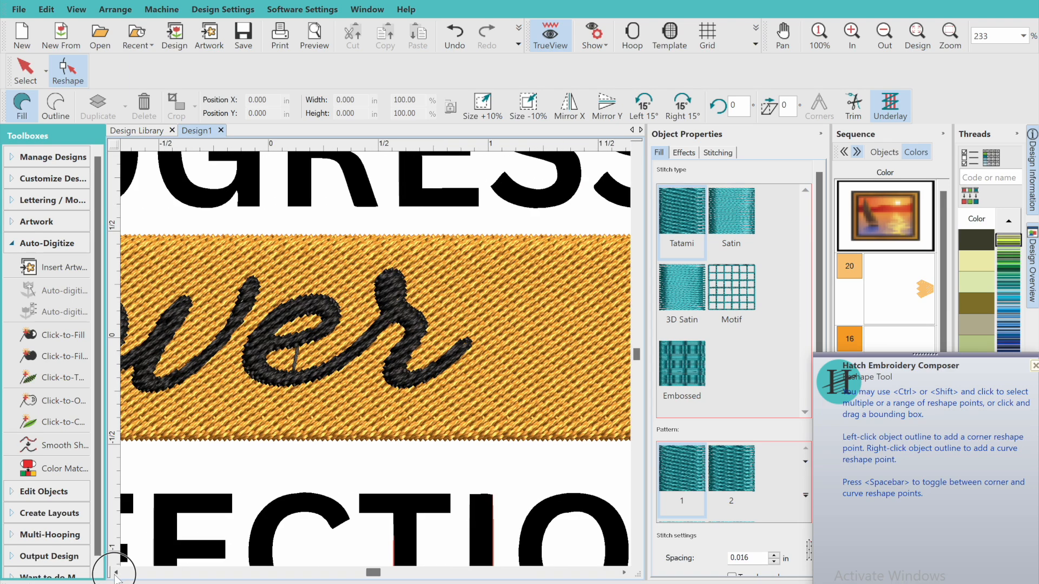
{"action": "left_click", "coordinate": [115, 574]}
{"action": "left_click", "coordinate": [116, 574]}
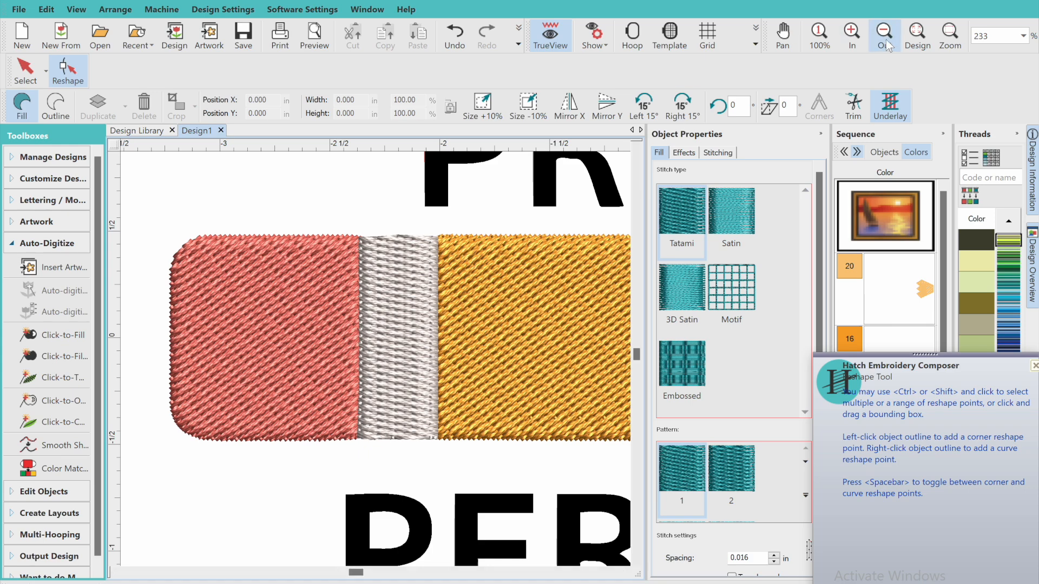
{"action": "left_click", "coordinate": [852, 38]}
{"action": "left_click", "coordinate": [853, 38]}
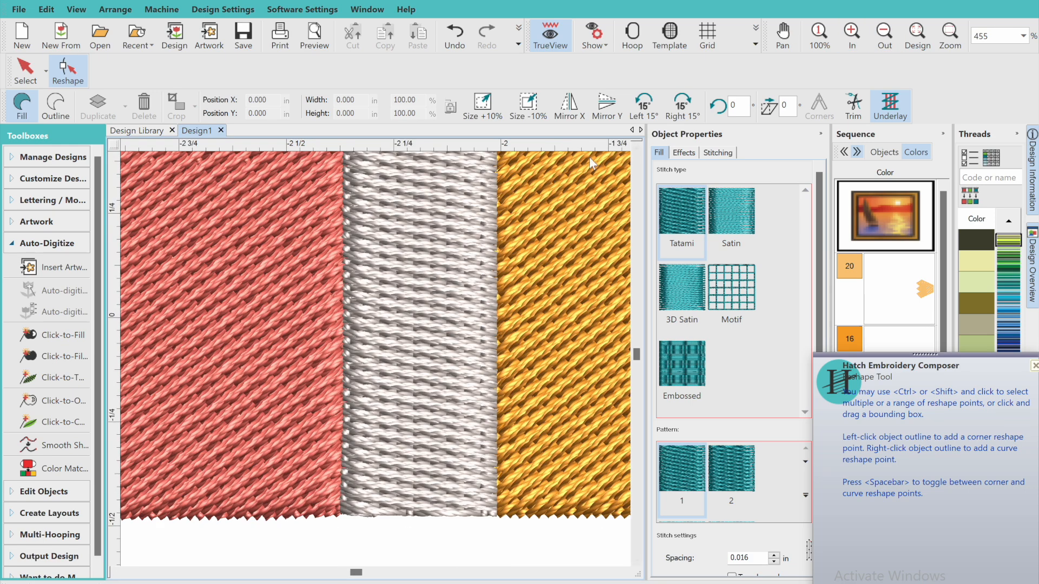
{"action": "left_click", "coordinate": [638, 145]}
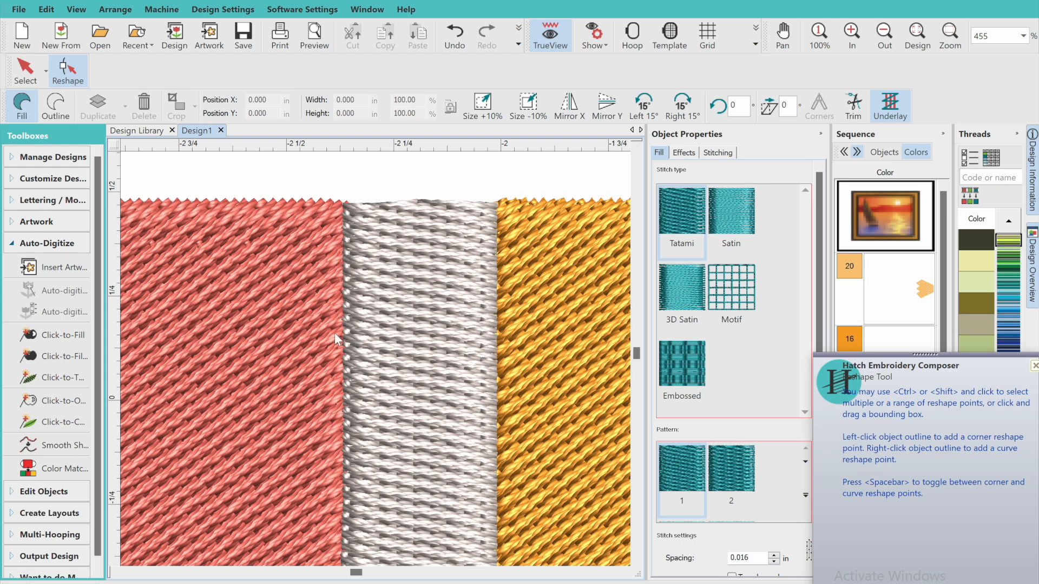
{"action": "left_click", "coordinate": [26, 72]}
{"action": "left_click", "coordinate": [335, 204]}
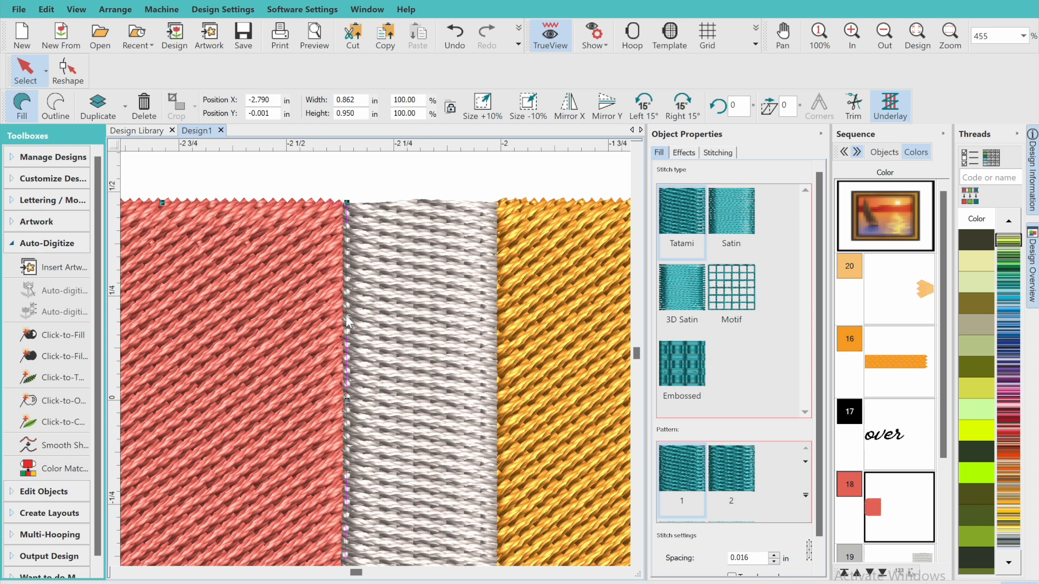
{"action": "left_click", "coordinate": [362, 213]}
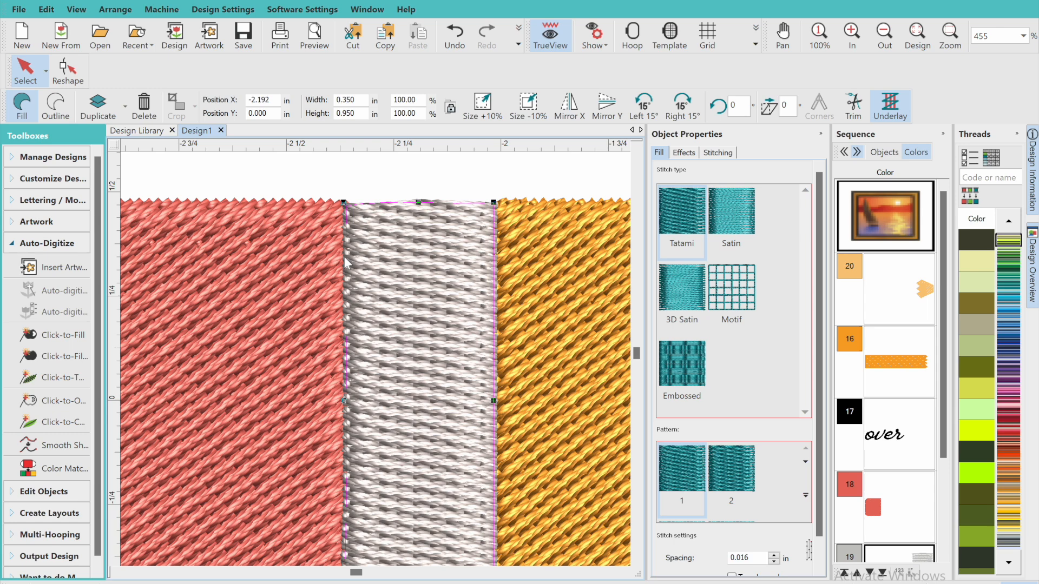
Step: Reshape the red eraser by extending its upper corner node underneath the grey band
{"action": "left_click", "coordinate": [67, 69]}
{"action": "left_click", "coordinate": [294, 217]}
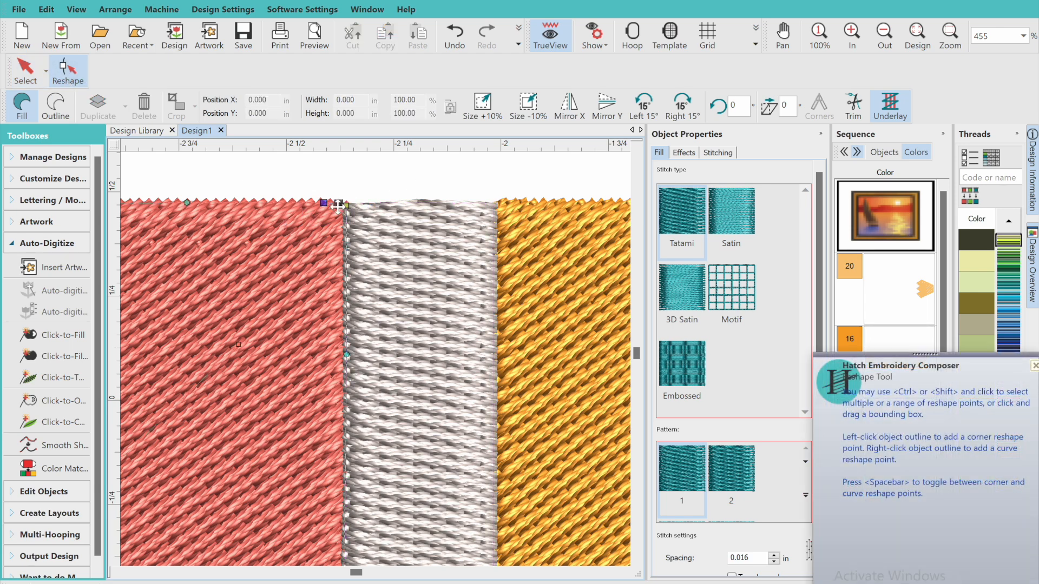
{"action": "left_click", "coordinate": [346, 206]}
{"action": "left_click", "coordinate": [636, 147]}
{"action": "left_click_drag", "start_coordinate": [346, 288], "coordinate": [370, 287]}
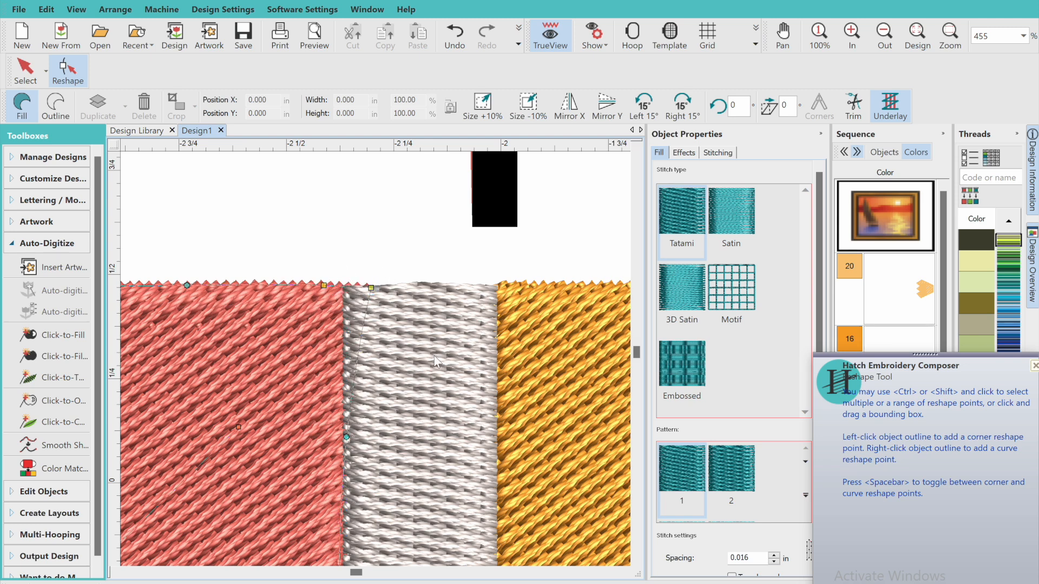
Step: Extend the red eraser's lower corner node and the middle node of the same edge underneath the grey band
{"action": "left_click", "coordinate": [635, 562]}
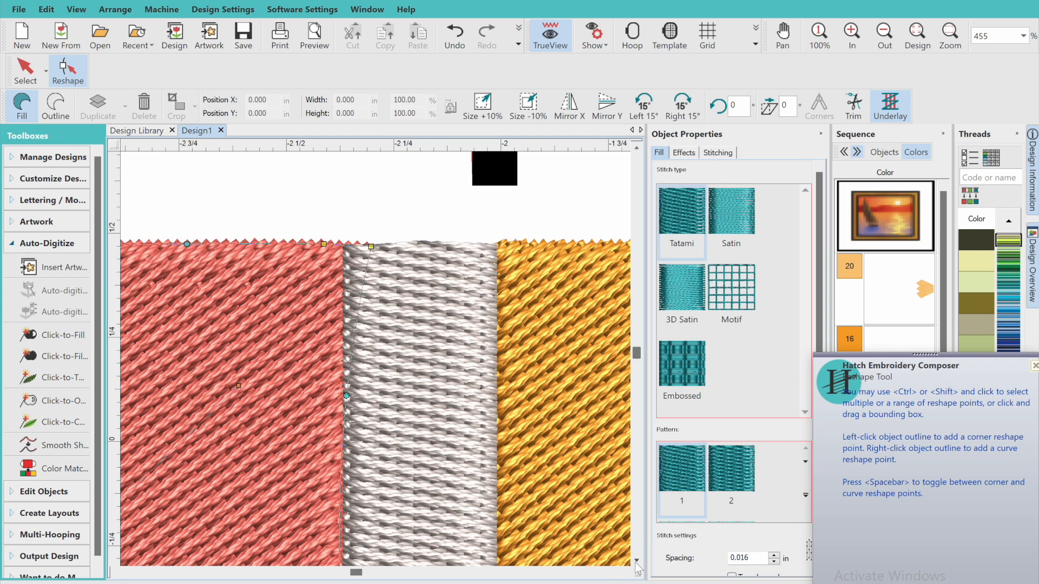
{"action": "left_click", "coordinate": [636, 562]}
{"action": "left_click", "coordinate": [636, 562]}
{"action": "left_click", "coordinate": [636, 562]}
{"action": "left_click", "coordinate": [637, 563]}
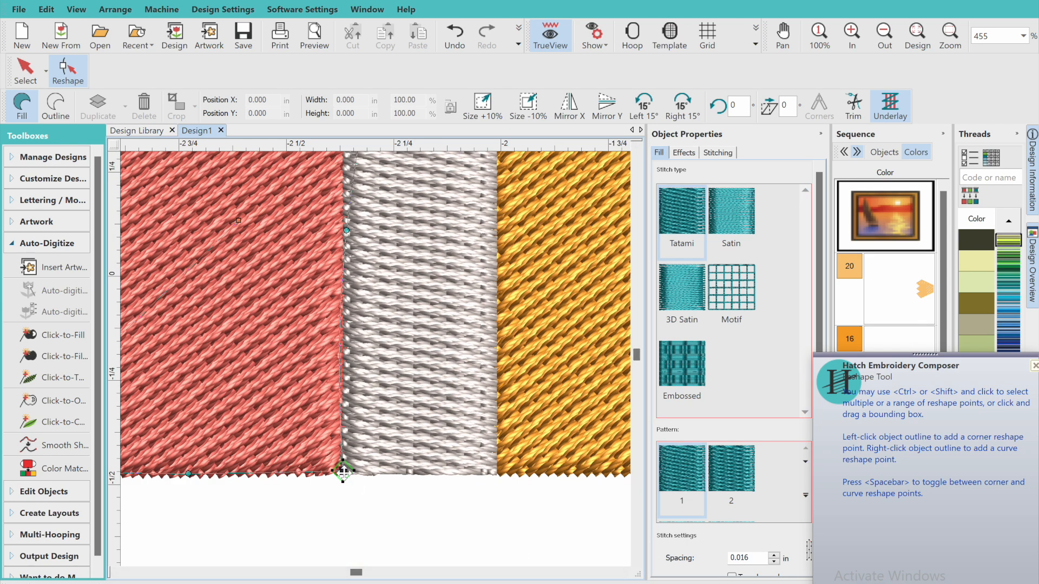
{"action": "left_click_drag", "start_coordinate": [366, 474], "coordinate": [368, 472]}
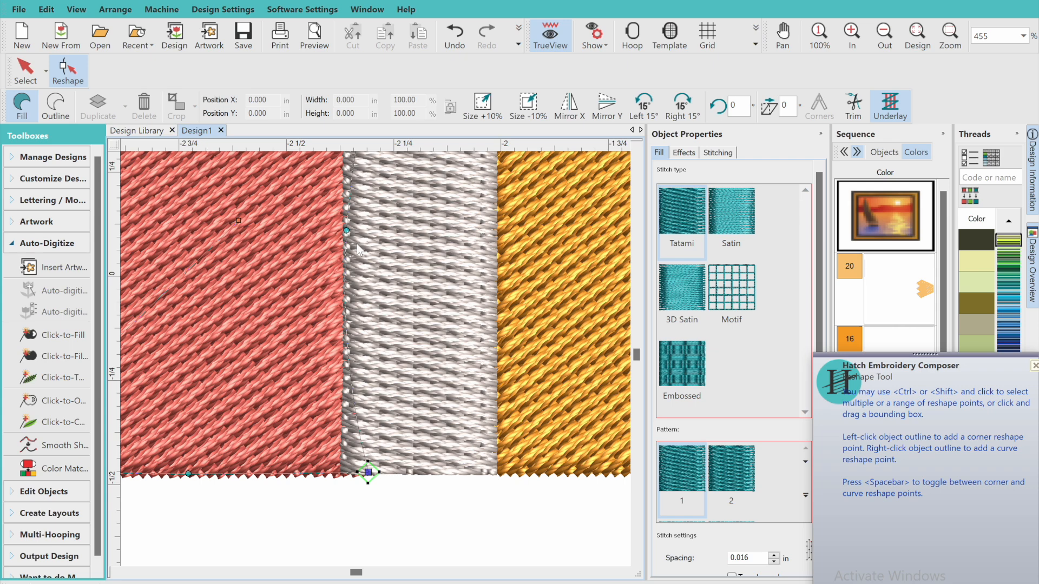
{"action": "left_click_drag", "start_coordinate": [346, 229], "coordinate": [369, 229]}
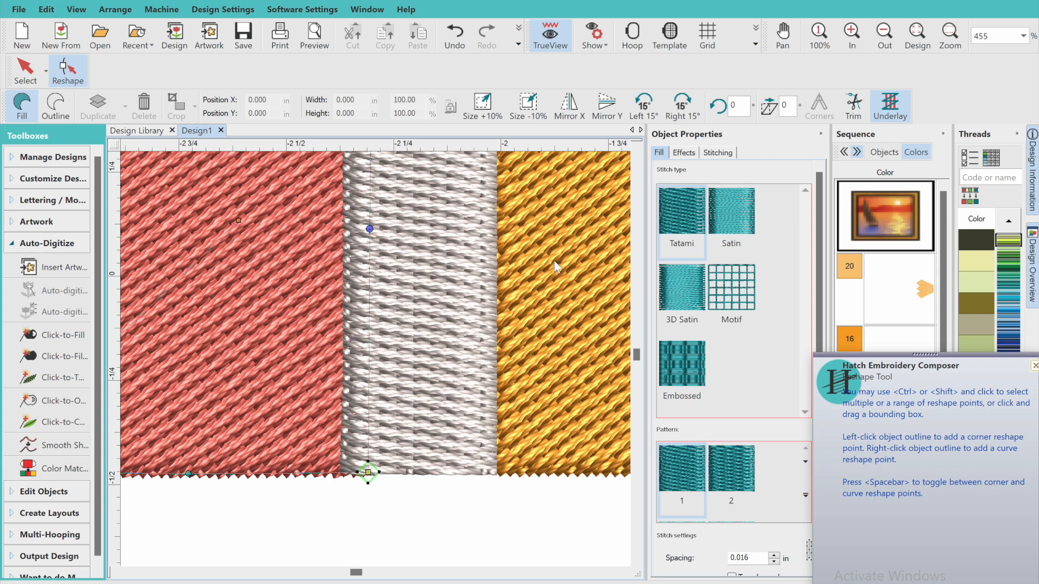
{"action": "left_click", "coordinate": [637, 148]}
{"action": "left_click", "coordinate": [637, 148]}
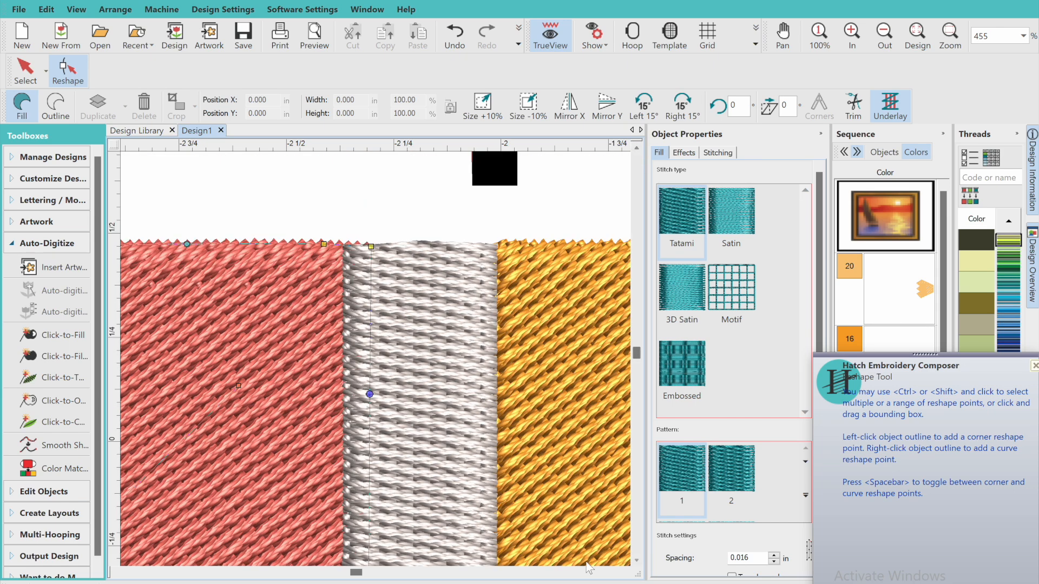
Step: Reshape the orange pencil body by extending its upper rear corner node underneath the grey band
{"action": "left_click", "coordinate": [430, 248]}
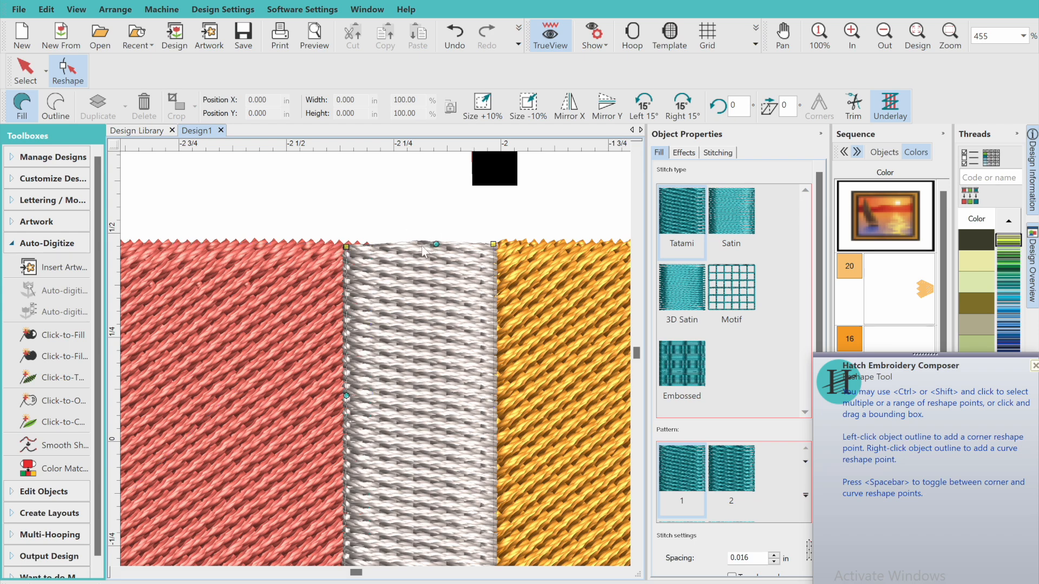
{"action": "left_click", "coordinate": [637, 562]}
{"action": "left_click", "coordinate": [637, 562]}
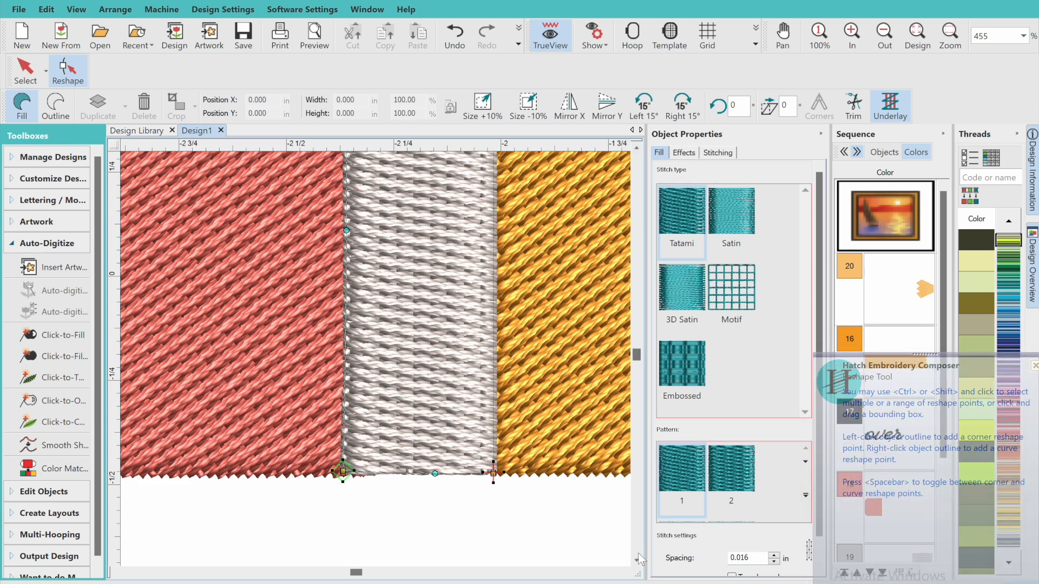
{"action": "left_click", "coordinate": [624, 572]}
{"action": "left_click", "coordinate": [623, 572]}
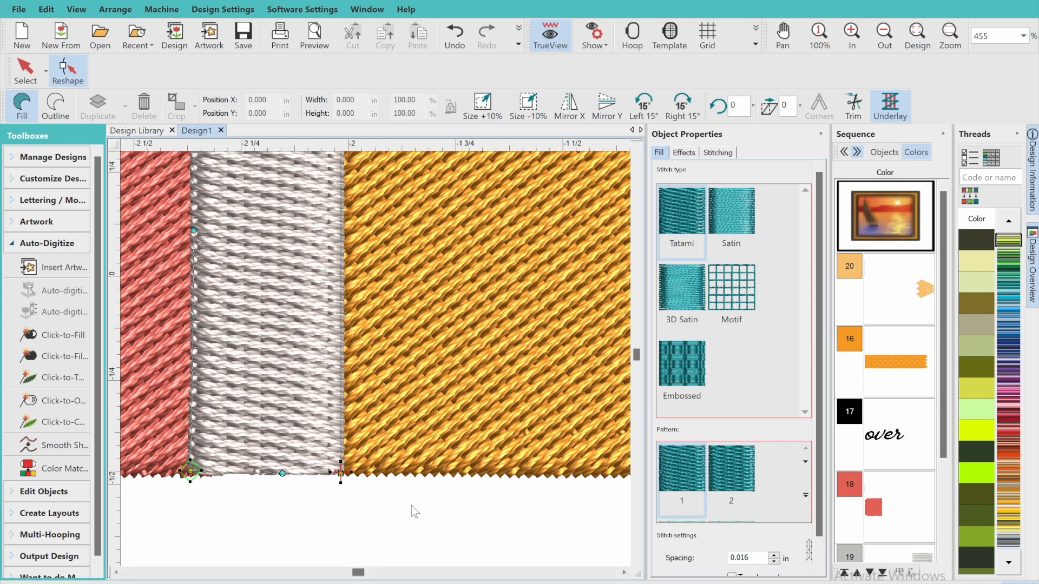
{"action": "left_click", "coordinate": [368, 473]}
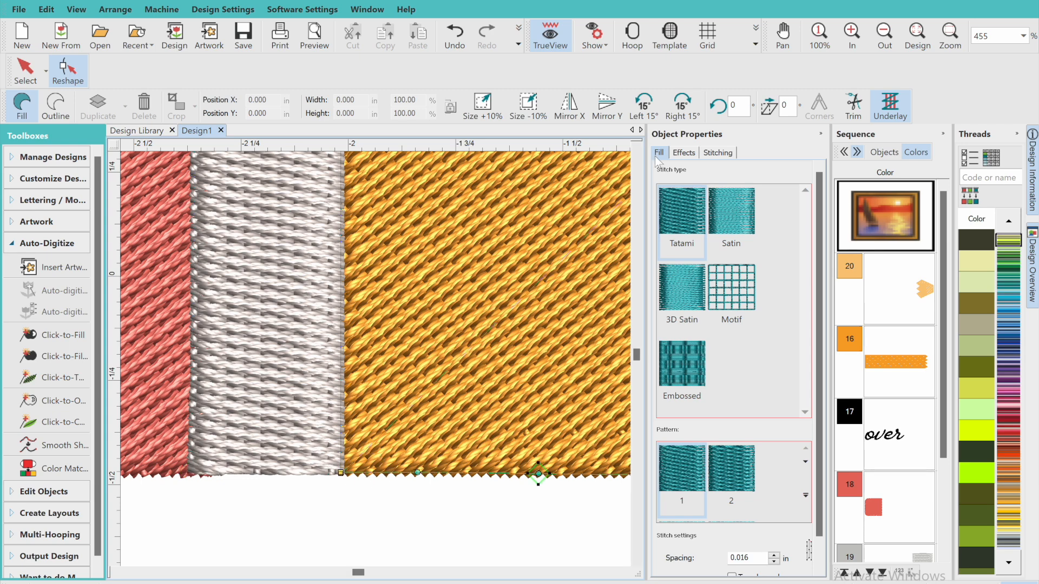
{"action": "left_click", "coordinate": [636, 150]}
{"action": "left_click", "coordinate": [637, 149]}
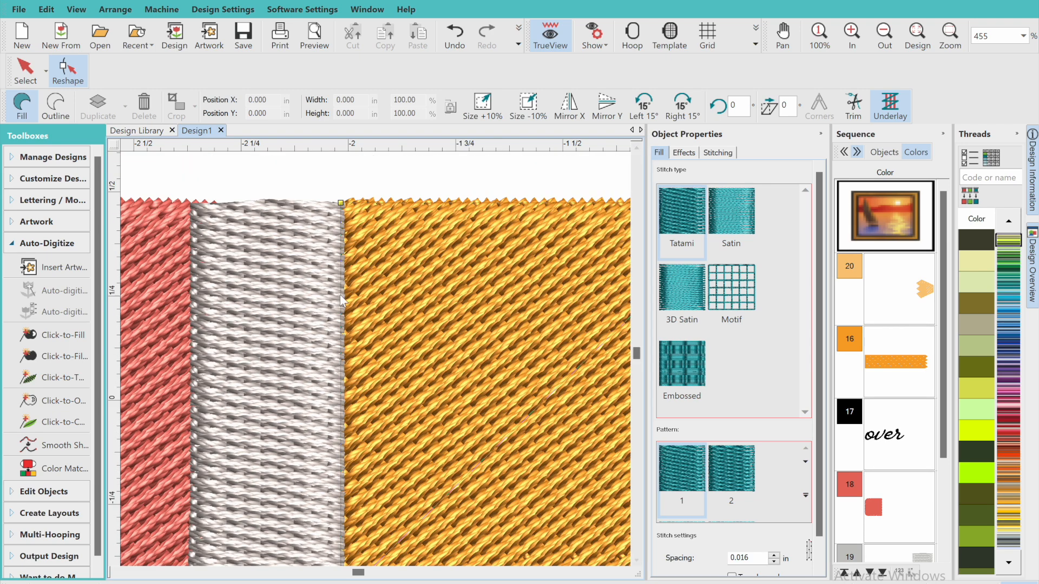
{"action": "left_click_drag", "start_coordinate": [342, 204], "coordinate": [317, 202]}
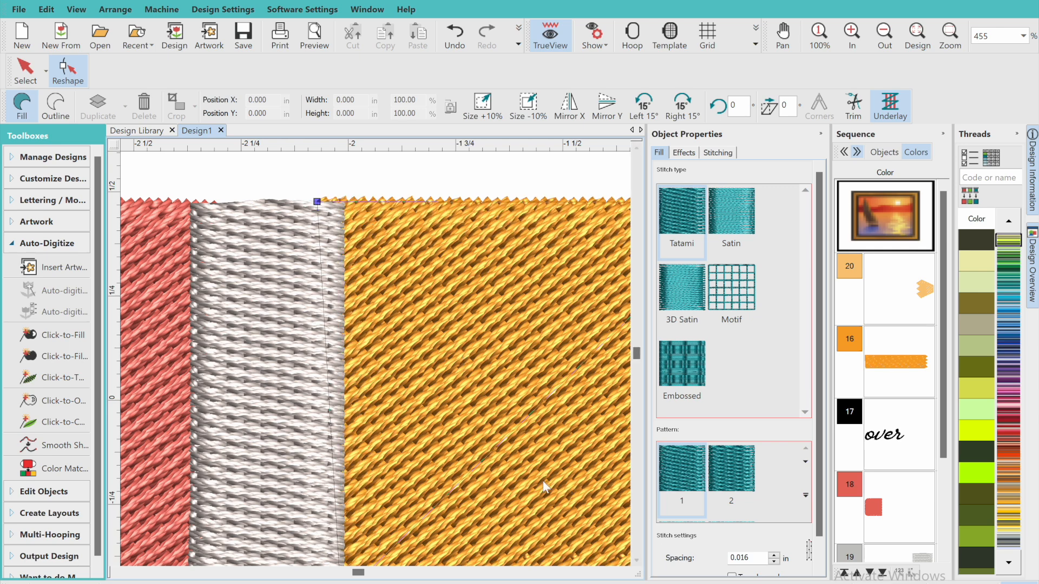
{"action": "left_click_drag", "start_coordinate": [315, 203], "coordinate": [312, 205]}
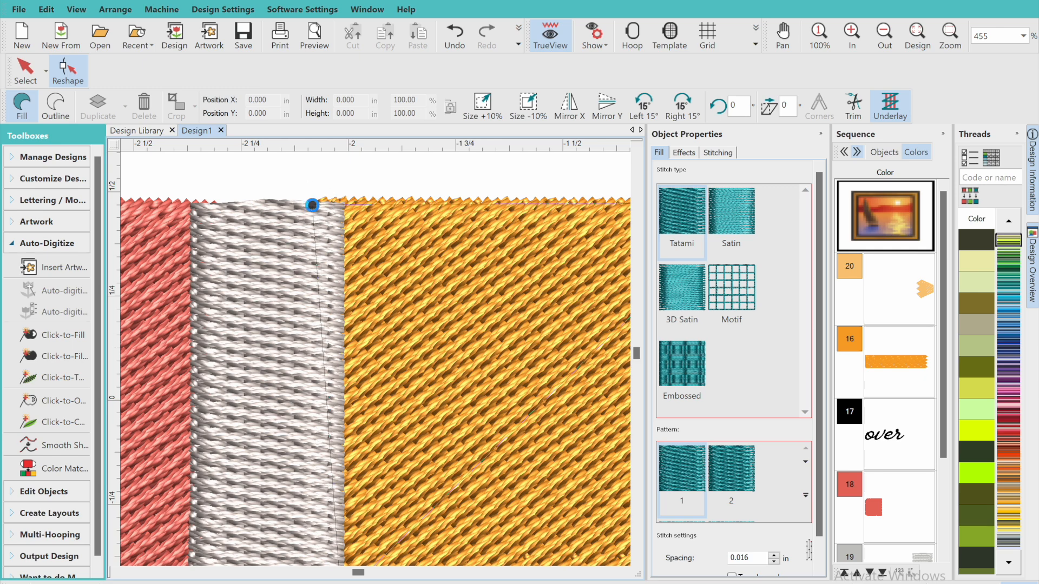
Step: Extend the orange body's lower rear corner node underneath the grey band and bring the whole design back into view
{"action": "left_click", "coordinate": [637, 562]}
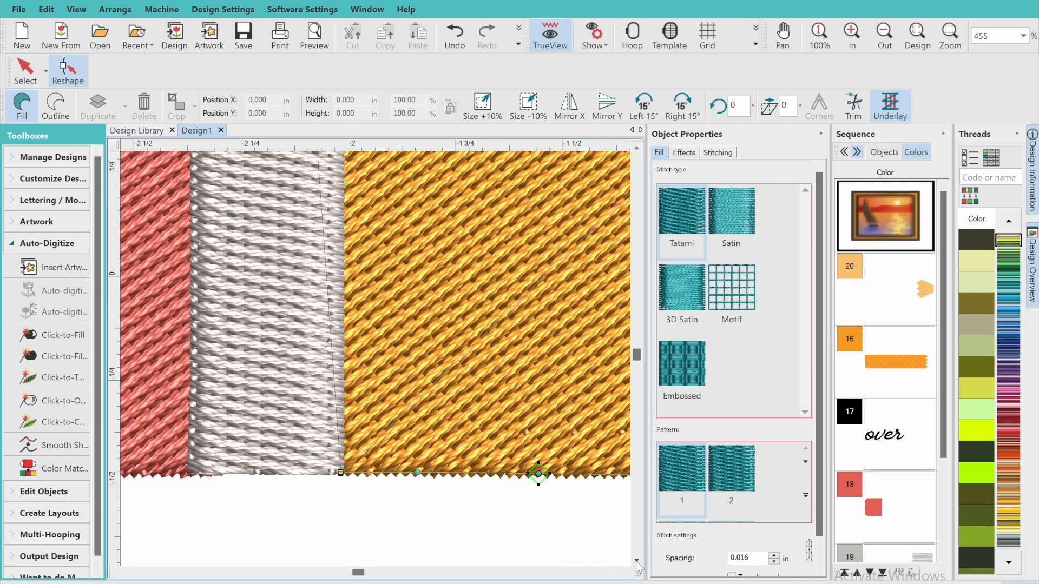
{"action": "left_click_drag", "start_coordinate": [340, 473], "coordinate": [314, 475]}
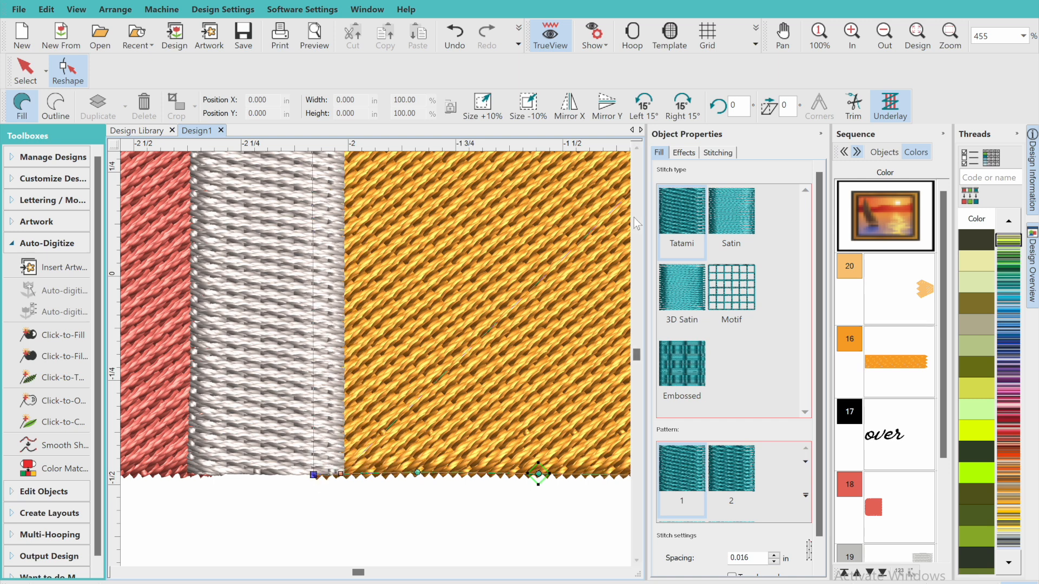
{"action": "left_click", "coordinate": [920, 39]}
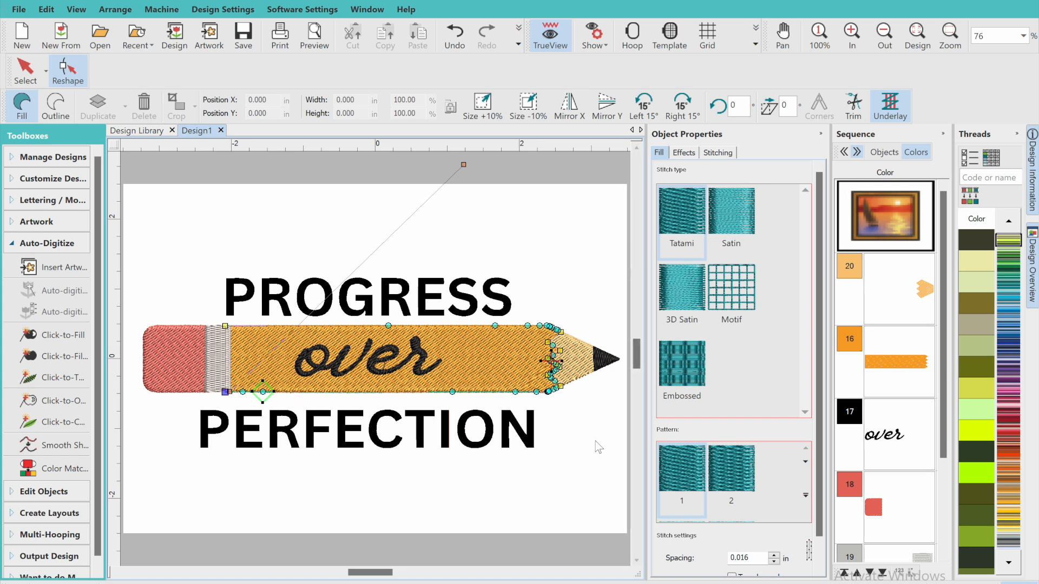
Step: Delete the surplus curve nodes around the orange body's zigzag front edge and its sloped shoulders, leaving only the corner nodes
{"action": "left_click", "coordinate": [625, 572]}
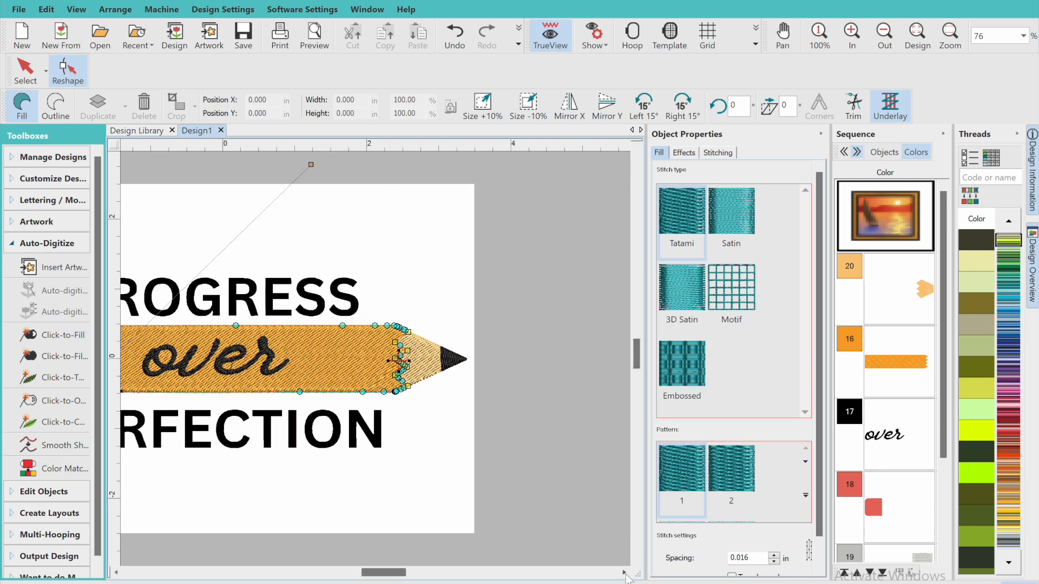
{"action": "left_click", "coordinate": [856, 31]}
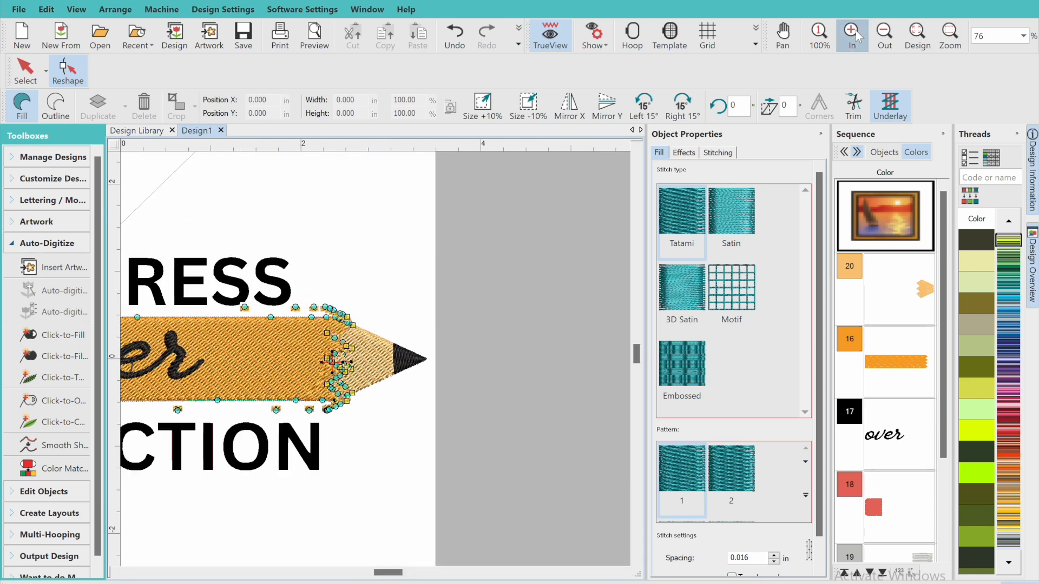
{"action": "left_click", "coordinate": [856, 31]}
{"action": "left_click", "coordinate": [855, 30]}
{"action": "left_click", "coordinate": [855, 31]}
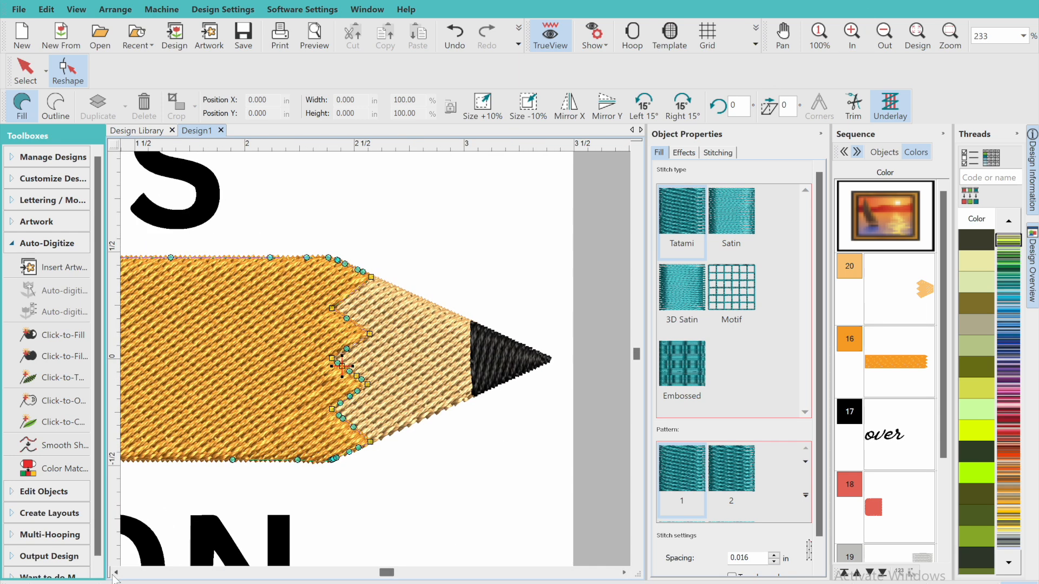
{"action": "left_click", "coordinate": [116, 573]}
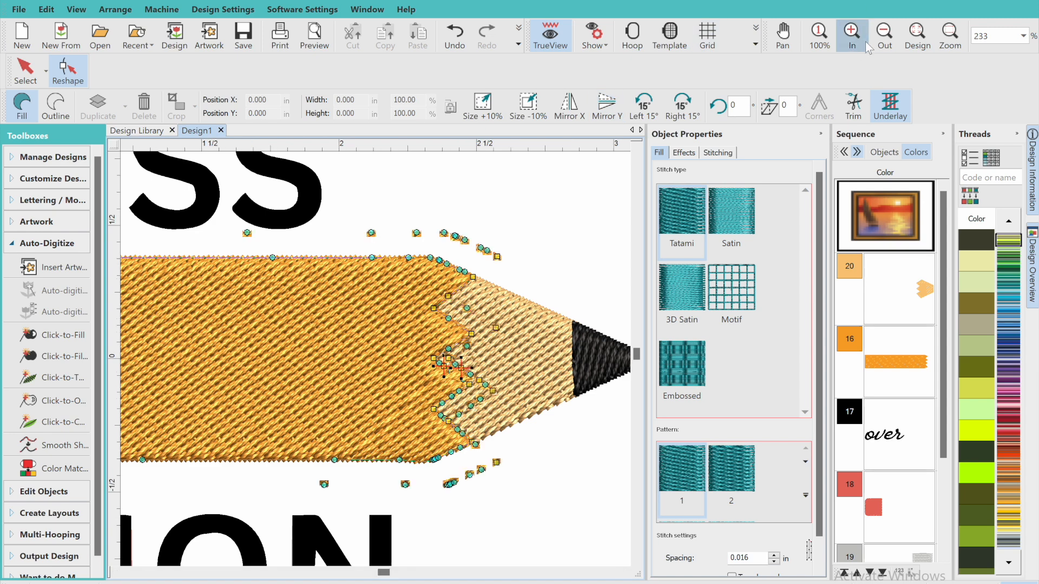
{"action": "left_click", "coordinate": [863, 40]}
{"action": "left_click", "coordinate": [417, 232]}
{"action": "key", "text": "Delete"}
{"action": "left_click", "coordinate": [426, 233]}
{"action": "left_click", "coordinate": [467, 308]}
{"action": "key", "text": "Delete"}
{"action": "left_click", "coordinate": [480, 399]}
{"action": "key", "text": "Delete"}
{"action": "left_click", "coordinate": [448, 481]}
{"action": "key", "text": "Delete"}
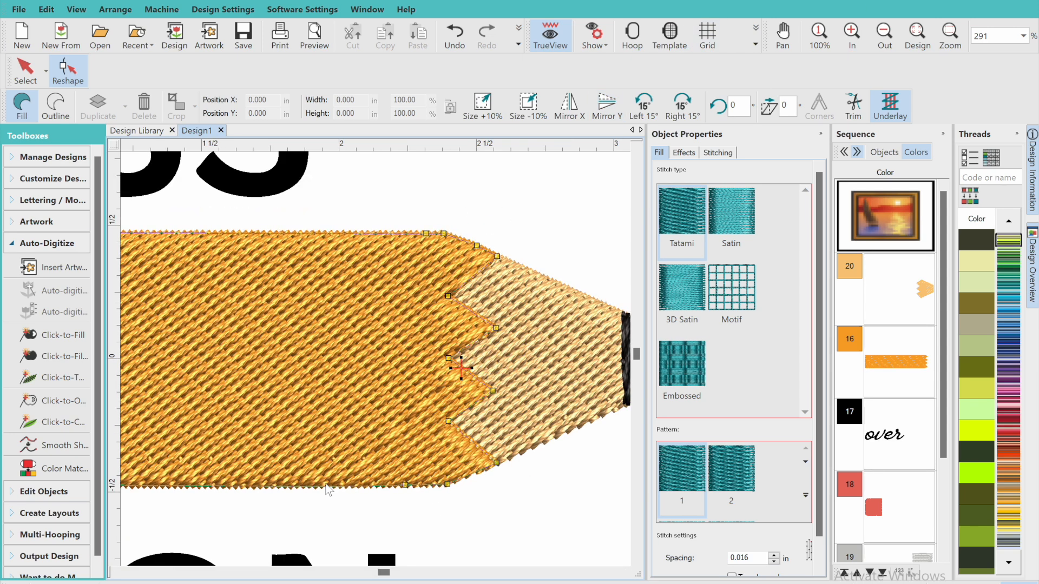
{"action": "left_click", "coordinate": [922, 40]}
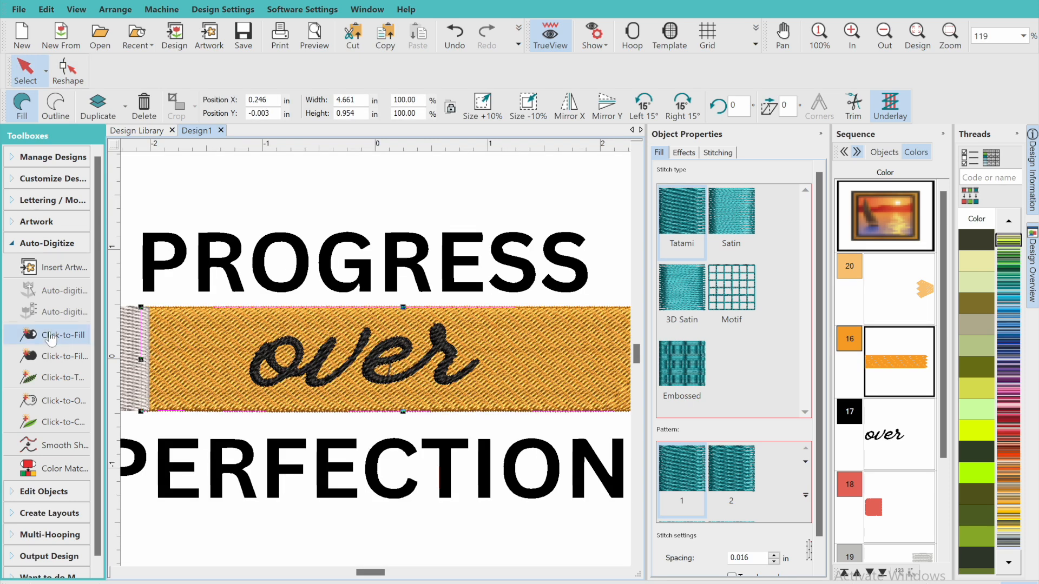
Step: Digitize the letters P, R, O and G of PROGRESS individually with Click-to-Fill
{"action": "left_click", "coordinate": [49, 334]}
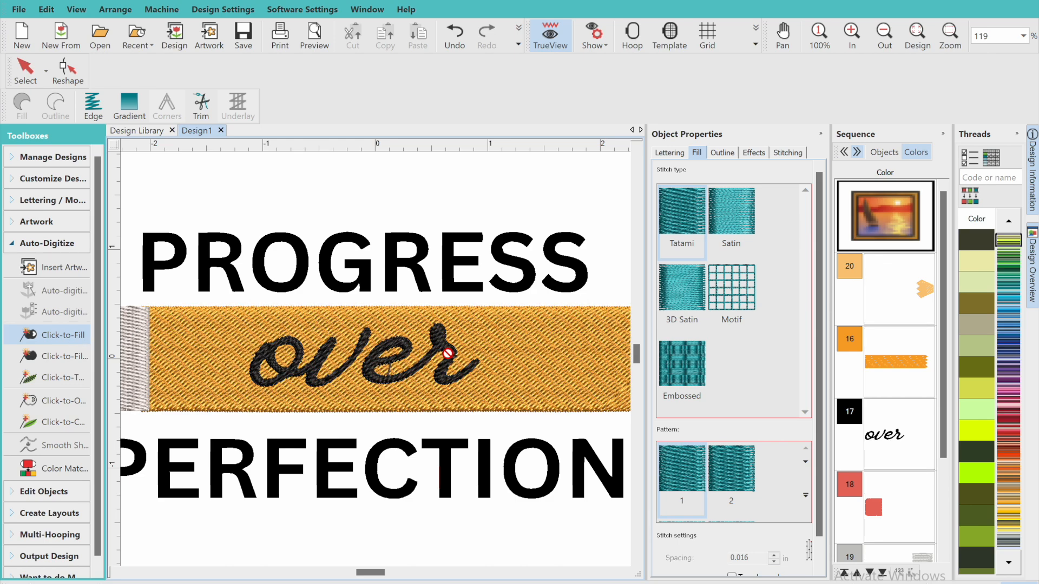
{"action": "left_click", "coordinate": [163, 255]}
{"action": "left_click", "coordinate": [208, 269]}
{"action": "left_click", "coordinate": [279, 243]}
{"action": "left_click", "coordinate": [341, 237]}
Step: Undo the Click-to-Fill stitching on the letters of PROGRESS
{"action": "left_click", "coordinate": [456, 39]}
{"action": "left_click", "coordinate": [456, 39]}
{"action": "left_click", "coordinate": [456, 39]}
{"action": "left_click", "coordinate": [457, 39]}
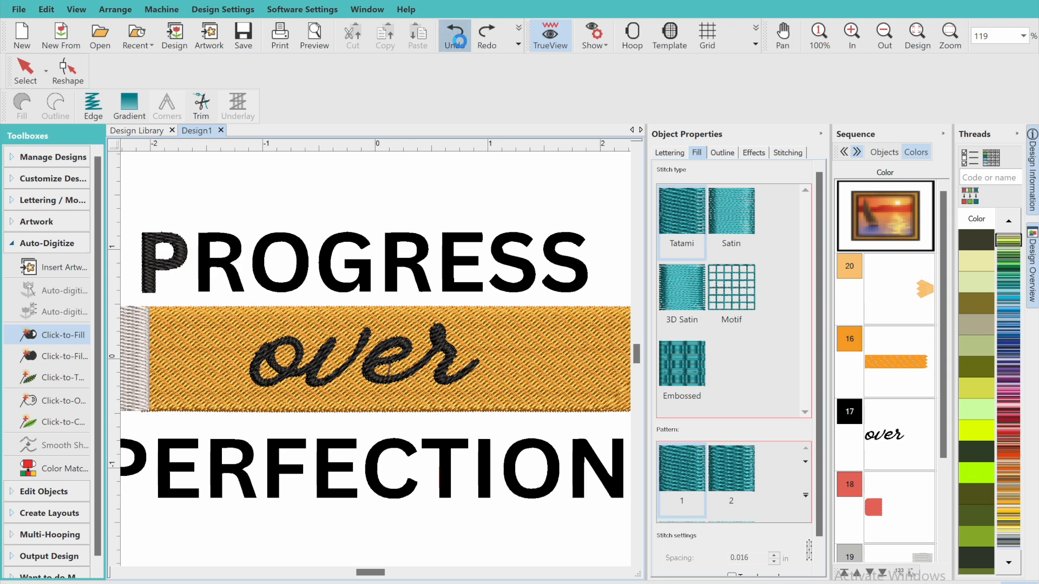
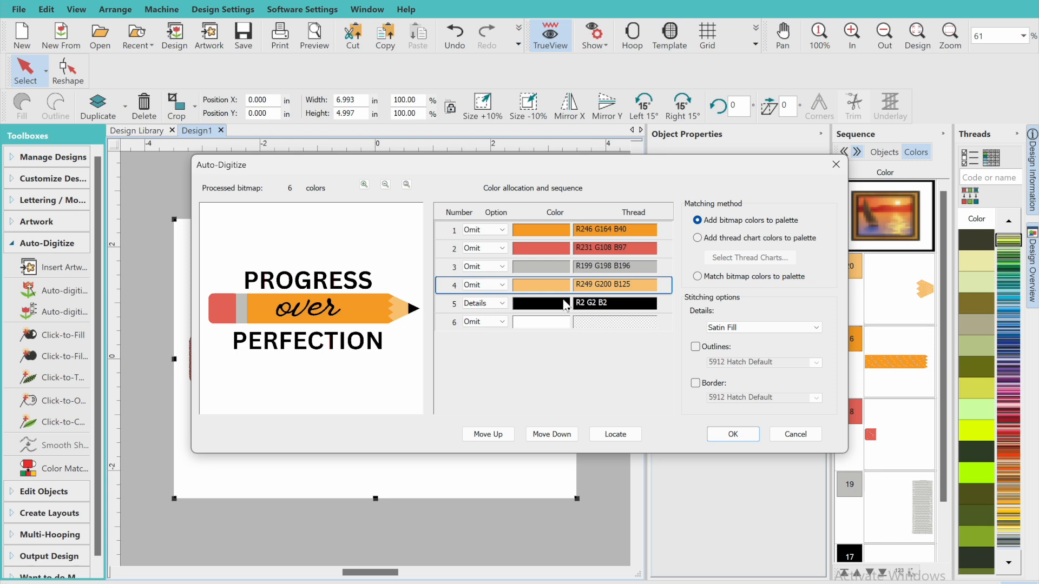
Step: Auto-digitize only the artwork's black color as Details with Satin Fill, keeping all other colors omitted
{"action": "left_click", "coordinate": [503, 306]}
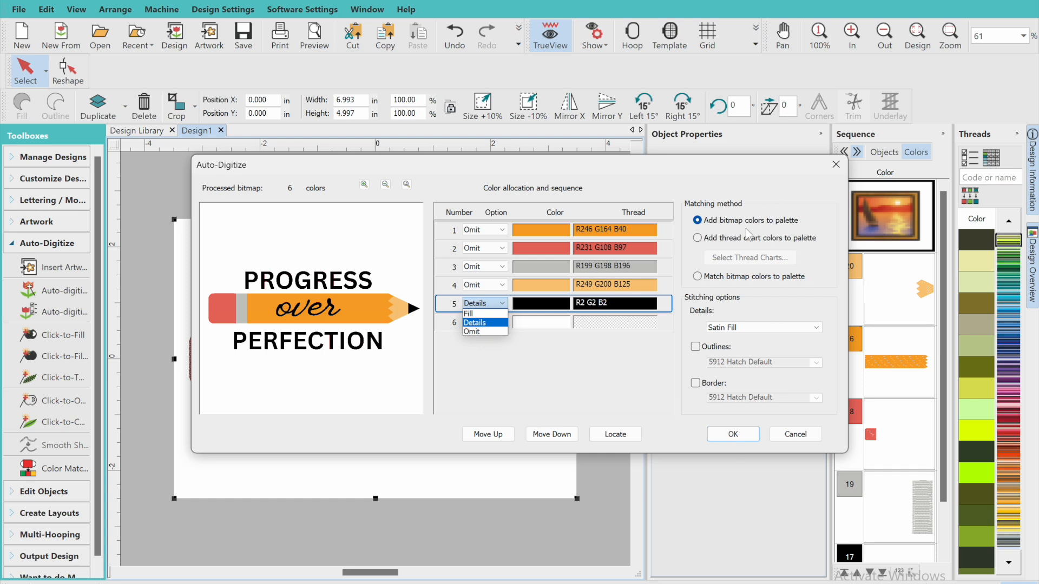
{"action": "left_click", "coordinate": [739, 436]}
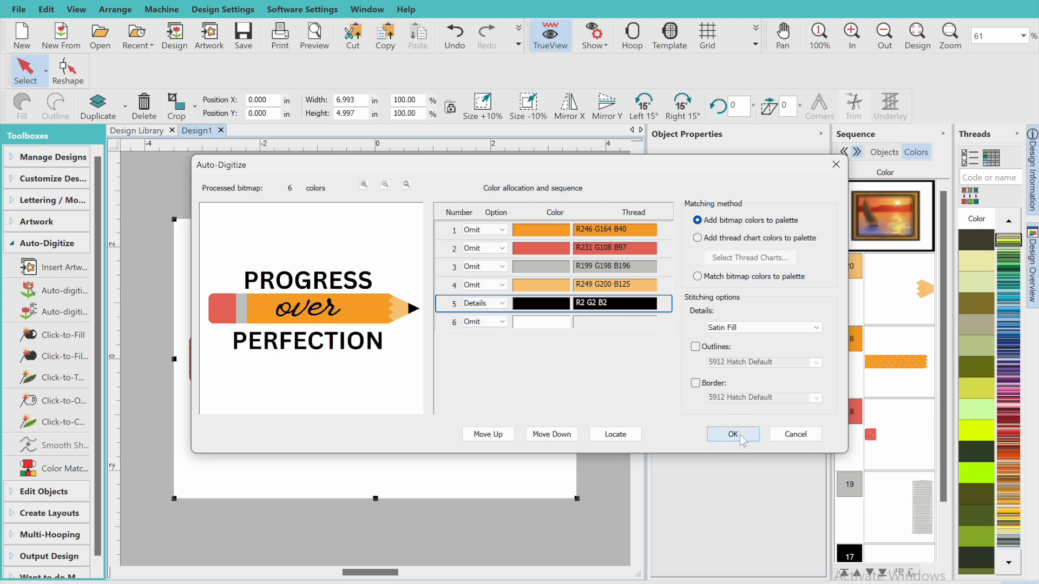
{"action": "left_click", "coordinate": [739, 434]}
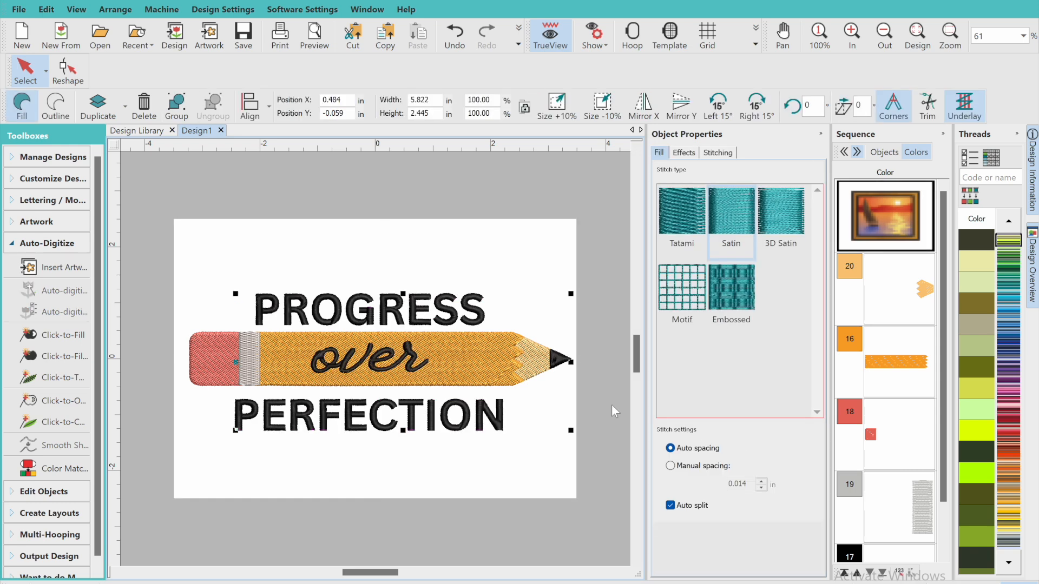
Step: Move the duplicate satin pencil point aside, compare it with the tatami point underneath, and delete the satin duplicate
{"action": "left_click", "coordinate": [854, 35]}
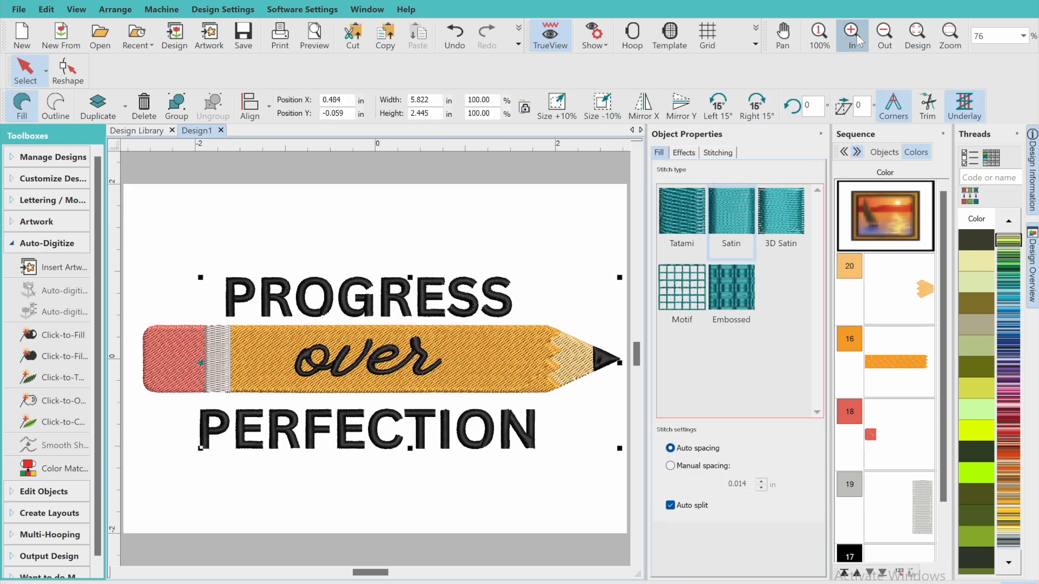
{"action": "left_click", "coordinate": [855, 36]}
{"action": "left_click", "coordinate": [856, 36]}
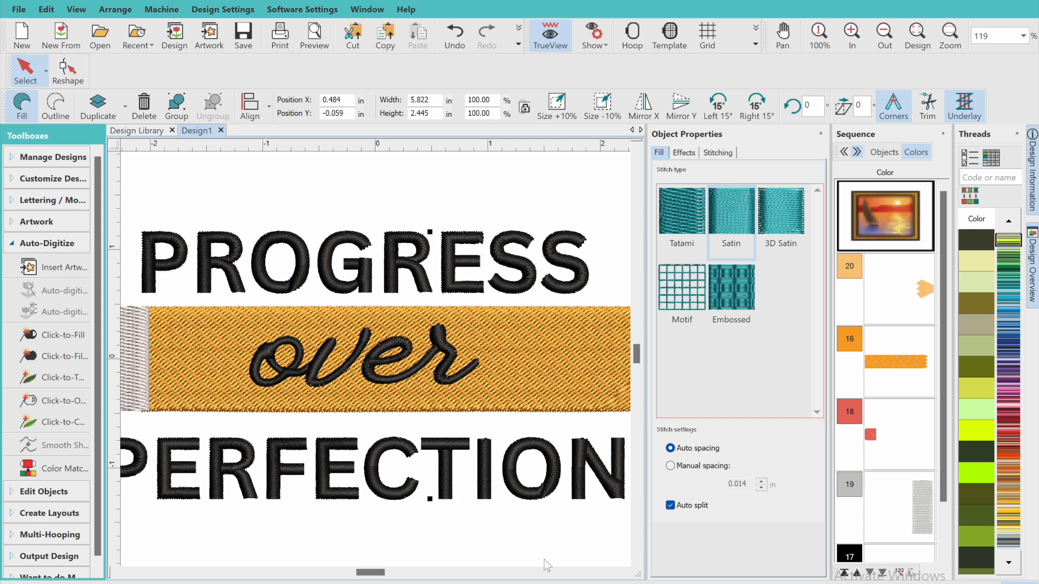
{"action": "left_click", "coordinate": [623, 573]}
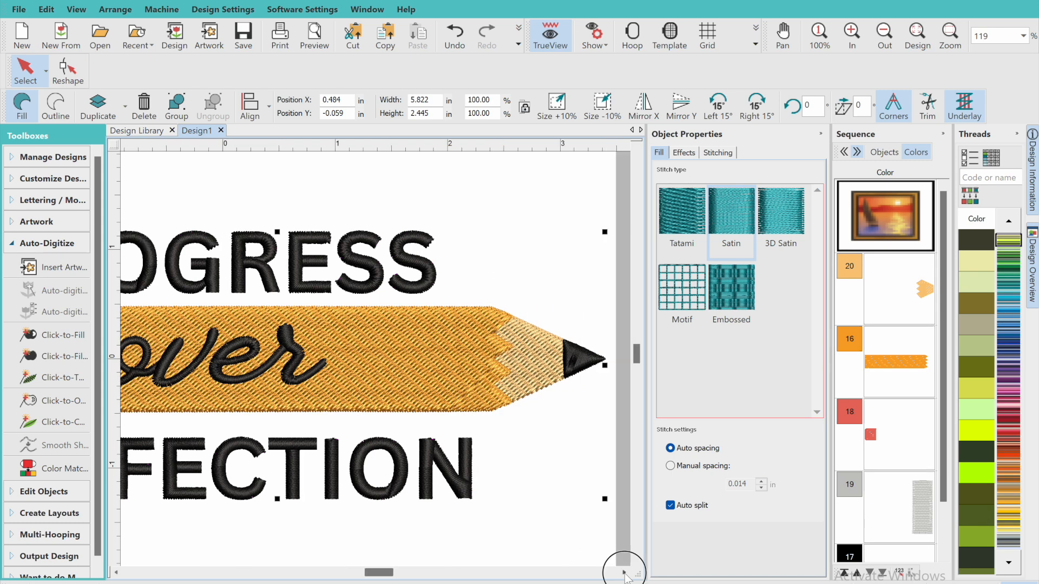
{"action": "left_click", "coordinate": [624, 572]}
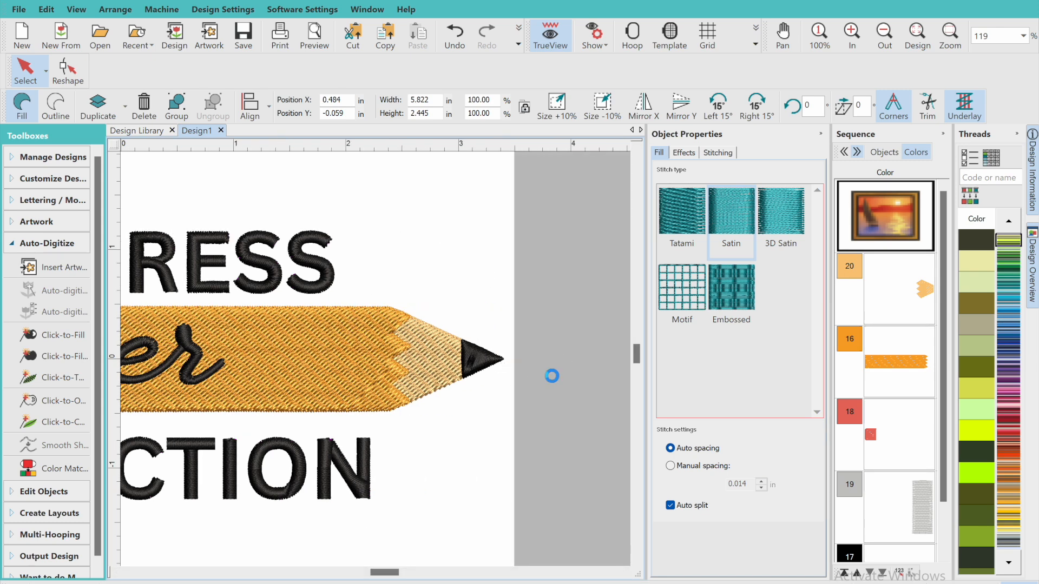
{"action": "left_click", "coordinate": [487, 363]}
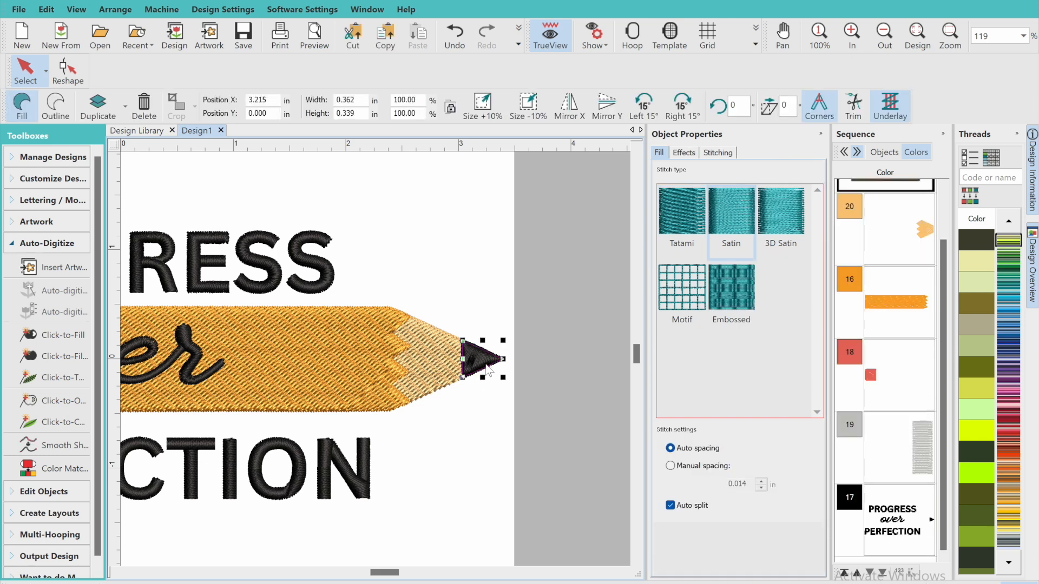
{"action": "left_click_drag", "start_coordinate": [487, 368], "coordinate": [520, 307]}
{"action": "left_click", "coordinate": [490, 372]}
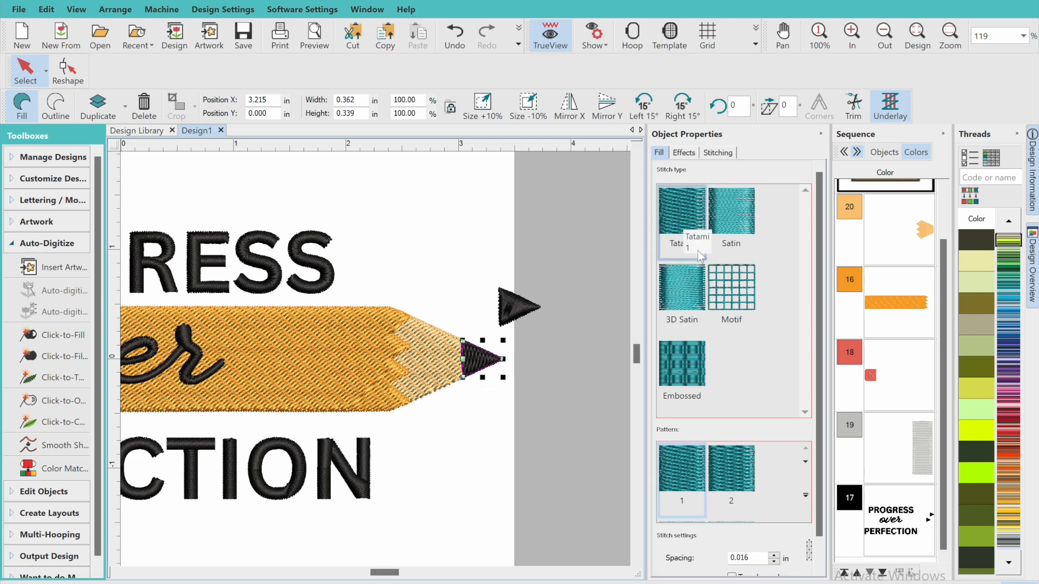
{"action": "left_click", "coordinate": [515, 318]}
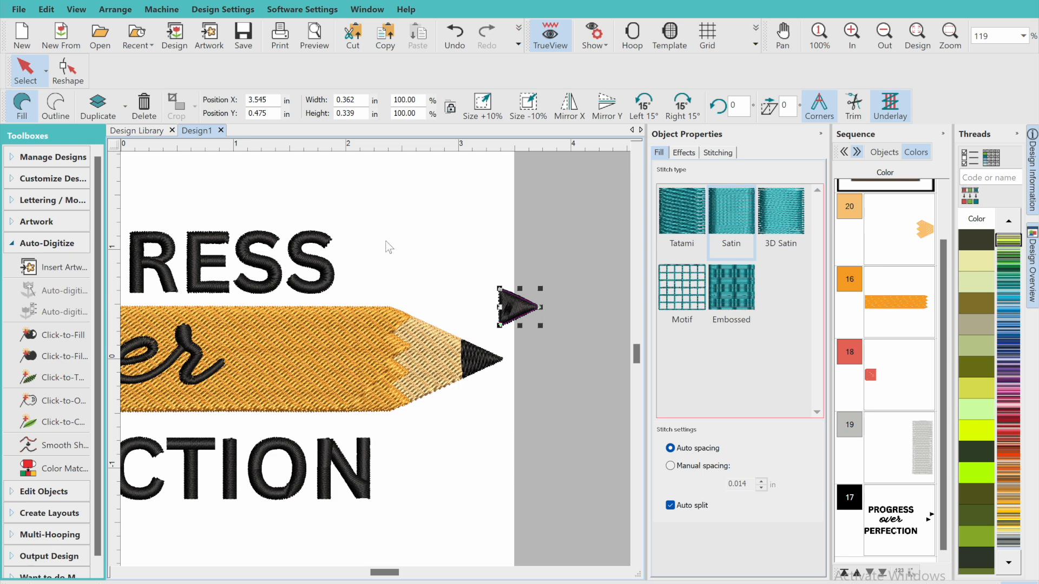
{"action": "left_click", "coordinate": [144, 106]}
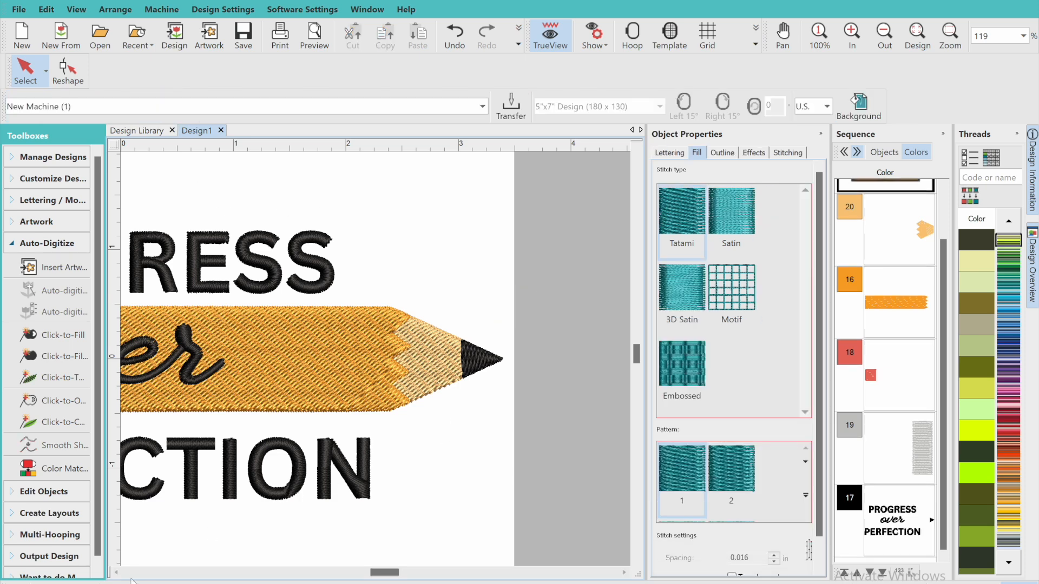
Step: Review the lettering and the complete pencil design, selecting the black color block to check which objects it contains
{"action": "left_click", "coordinate": [116, 573]}
{"action": "left_click", "coordinate": [116, 573]}
{"action": "left_click", "coordinate": [116, 574]}
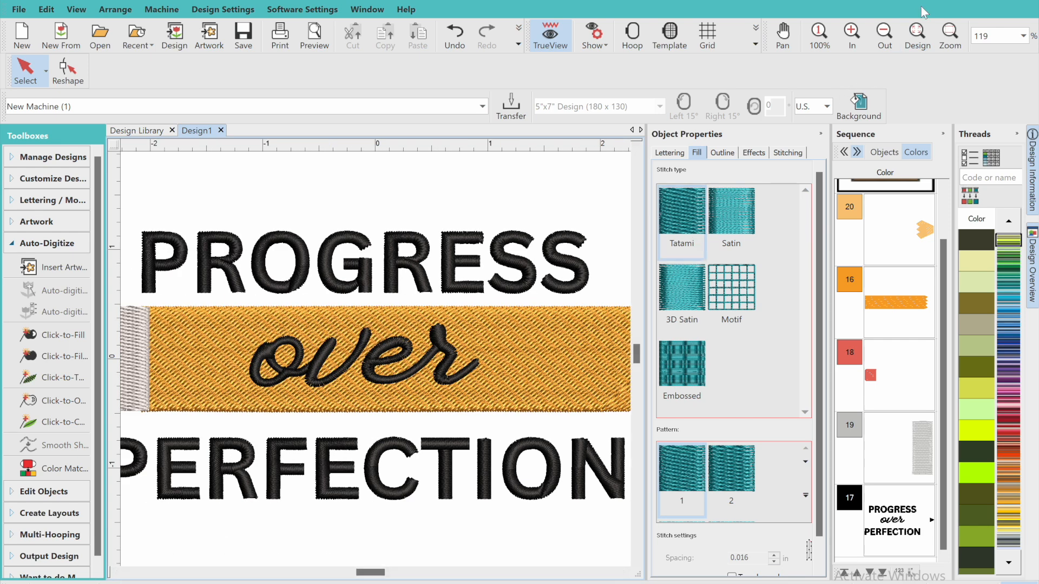
{"action": "left_click", "coordinate": [917, 35]}
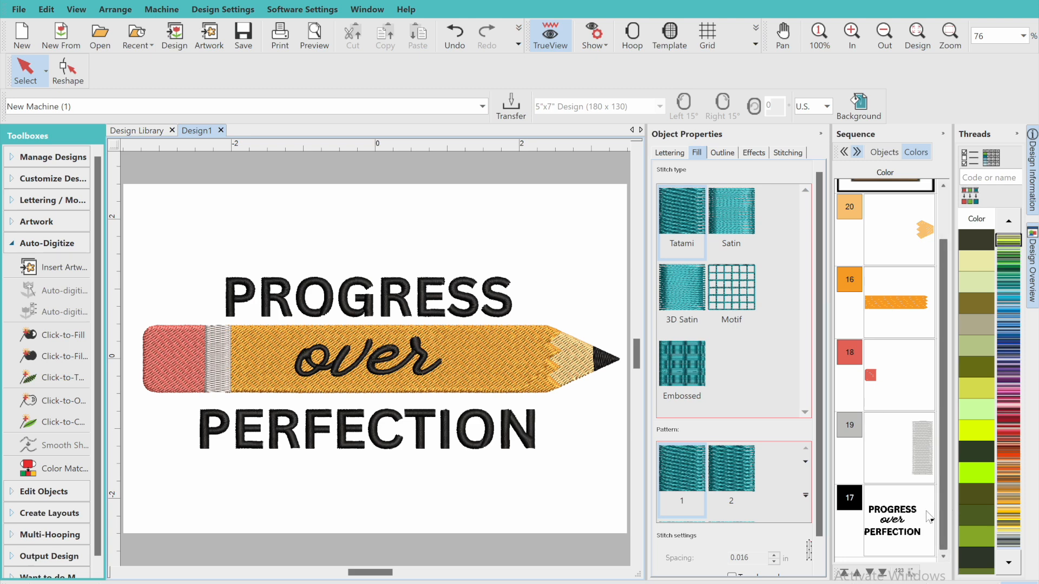
{"action": "left_click", "coordinate": [901, 535]}
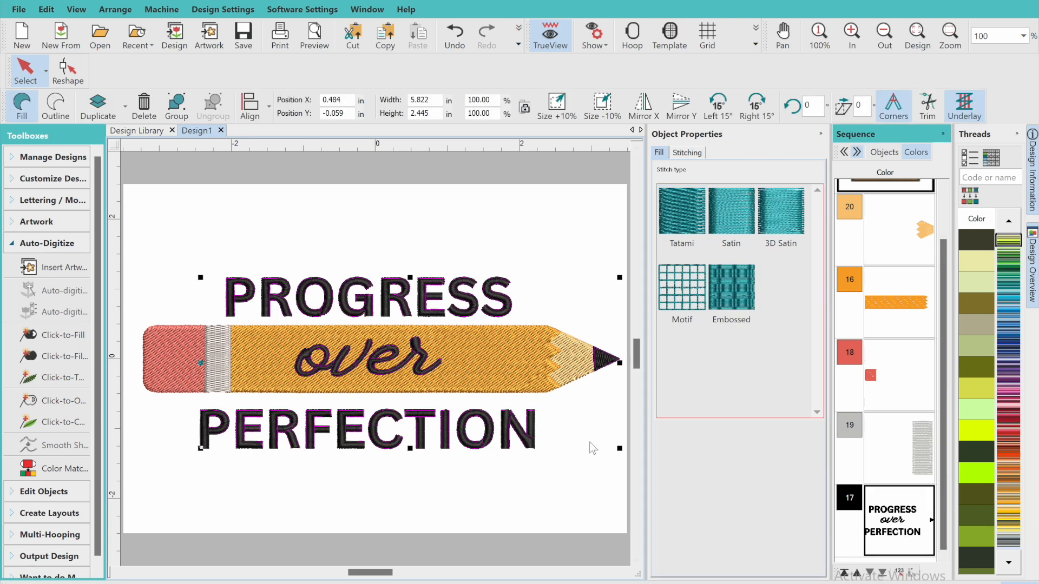
Step: Move the auto-digitized satin PROGRESS lettering upward to uncover the same word in the artwork
{"action": "left_click", "coordinate": [590, 303]}
{"action": "left_click", "coordinate": [884, 35]}
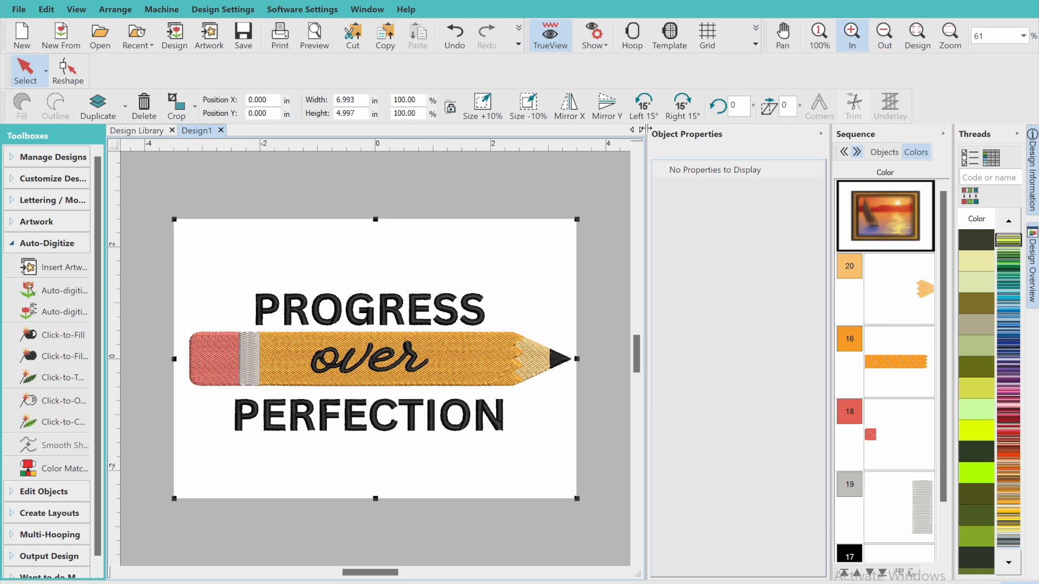
{"action": "left_click", "coordinate": [60, 336]}
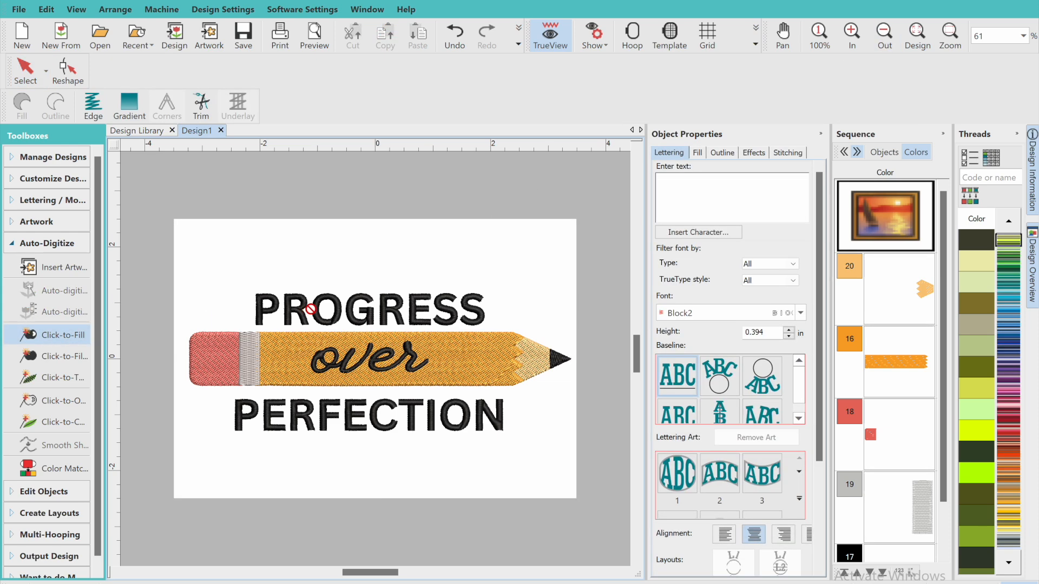
{"action": "left_click", "coordinate": [851, 34]}
{"action": "left_click", "coordinate": [852, 33]}
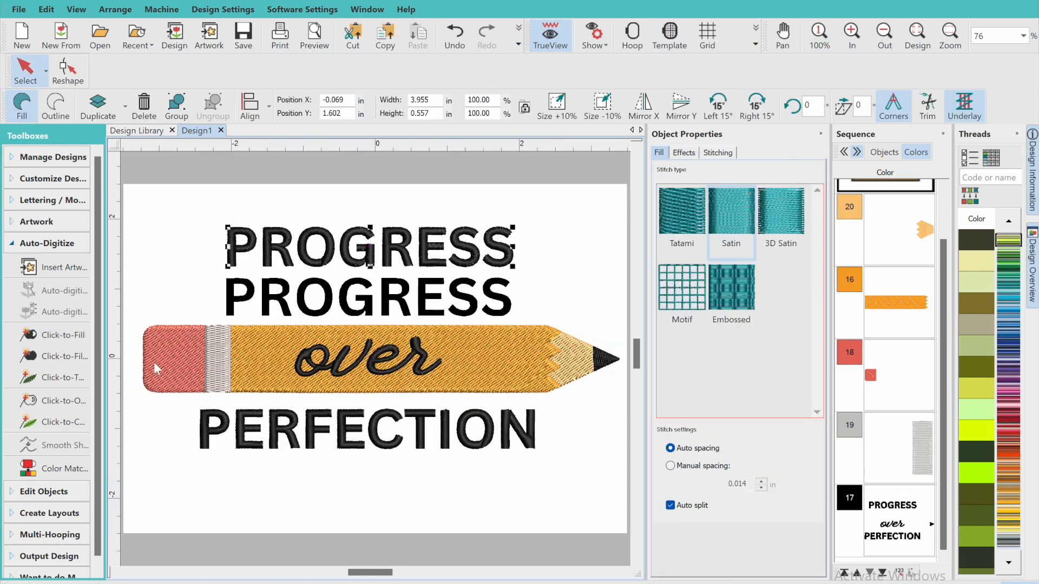
Step: Convert every letter of the artwork's PROGRESS to tatami stitching with Click-to-Fill
{"action": "left_click", "coordinate": [59, 335]}
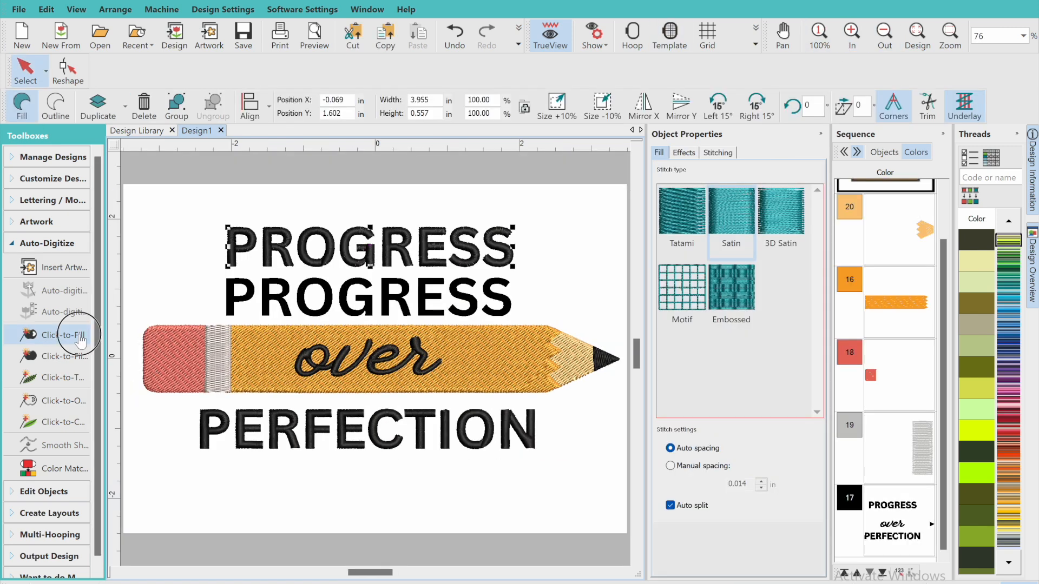
{"action": "left_click", "coordinate": [232, 299]}
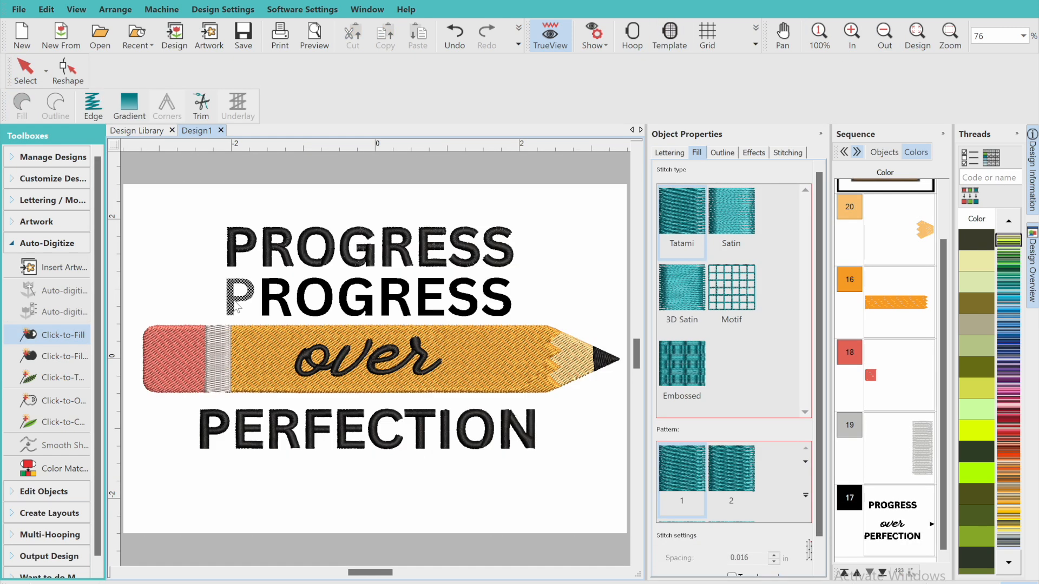
{"action": "left_click", "coordinate": [276, 298]}
{"action": "left_click", "coordinate": [303, 295]}
{"action": "left_click", "coordinate": [345, 294]}
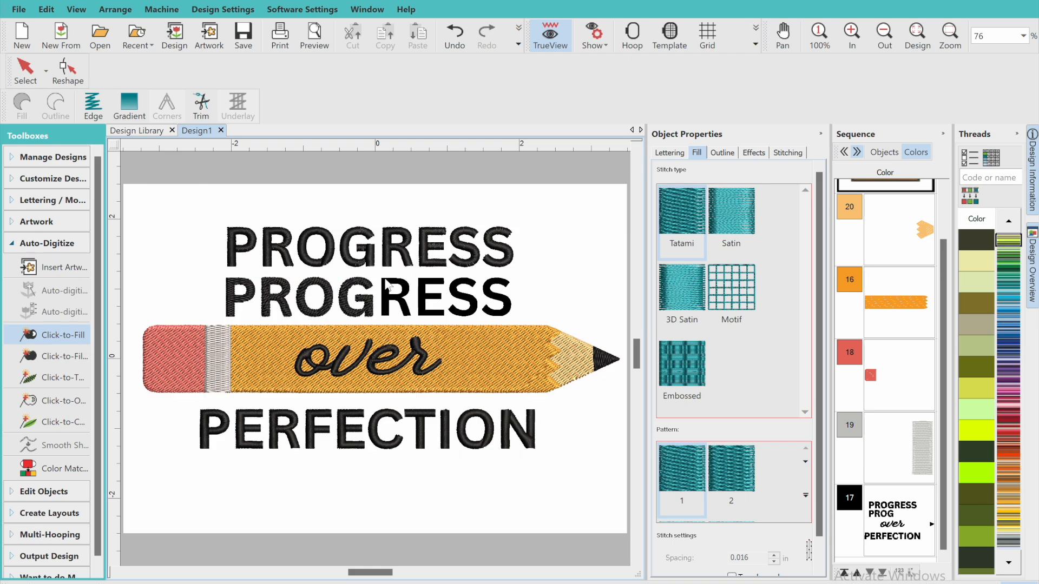
{"action": "left_click", "coordinate": [391, 287]}
{"action": "left_click", "coordinate": [425, 295]}
{"action": "left_click", "coordinate": [453, 287]}
{"action": "left_click", "coordinate": [494, 292]}
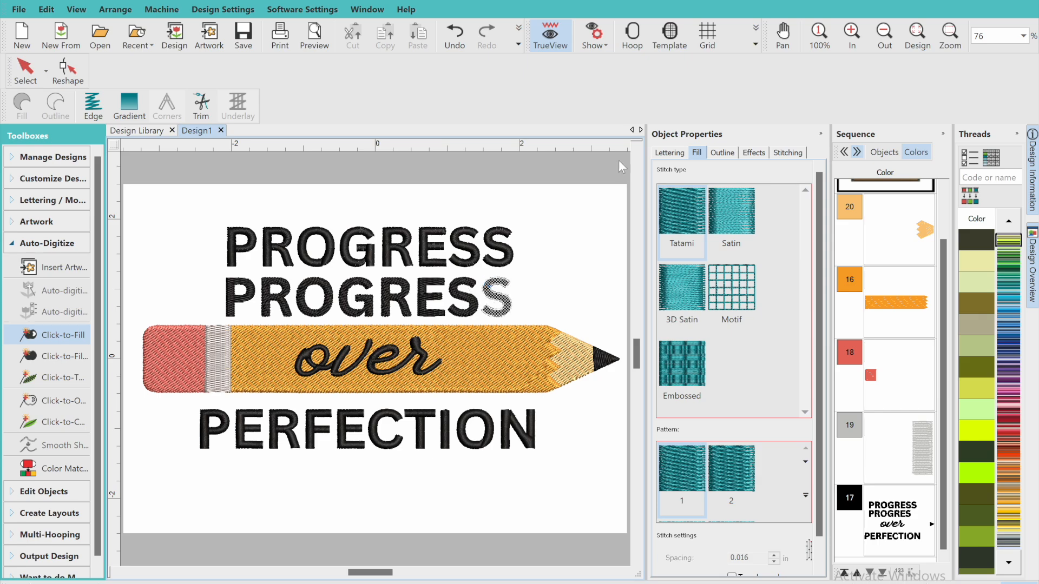
Step: Select all letters of the upper satin PROGRESS and change their stitch type to Tatami
{"action": "left_click", "coordinate": [857, 33]}
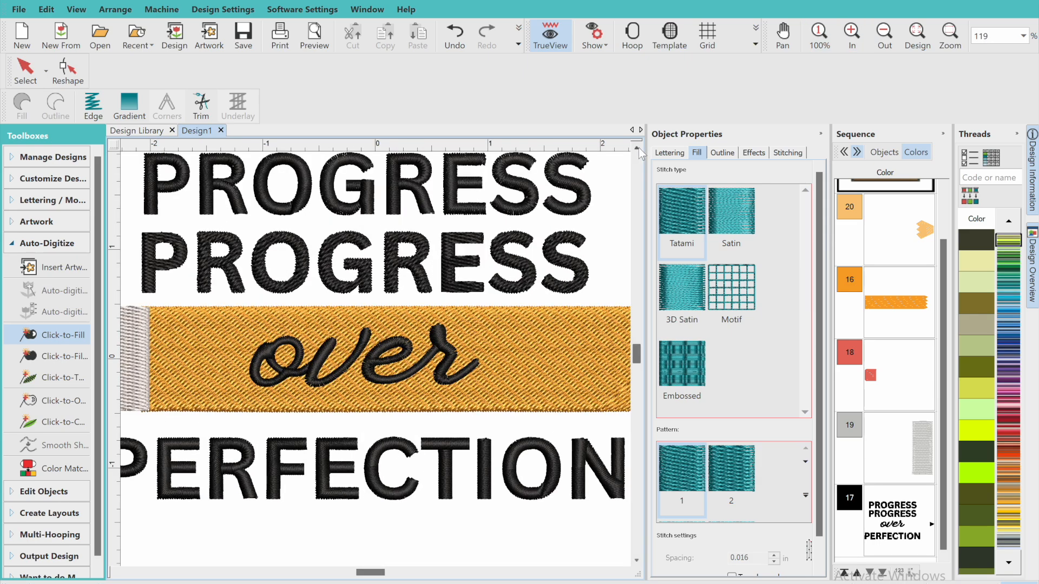
{"action": "left_click", "coordinate": [638, 148]}
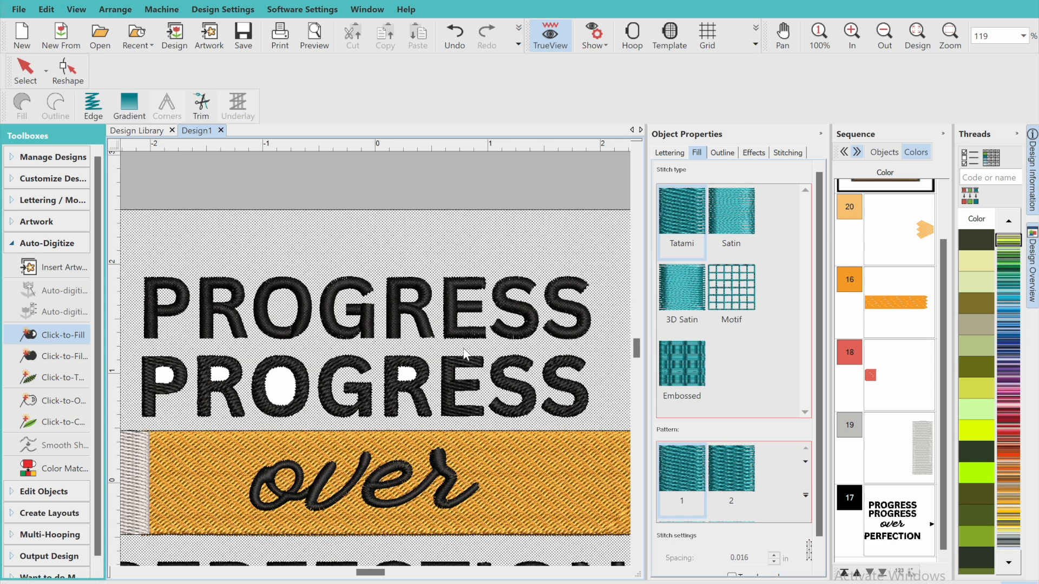
{"action": "left_click", "coordinate": [26, 72]}
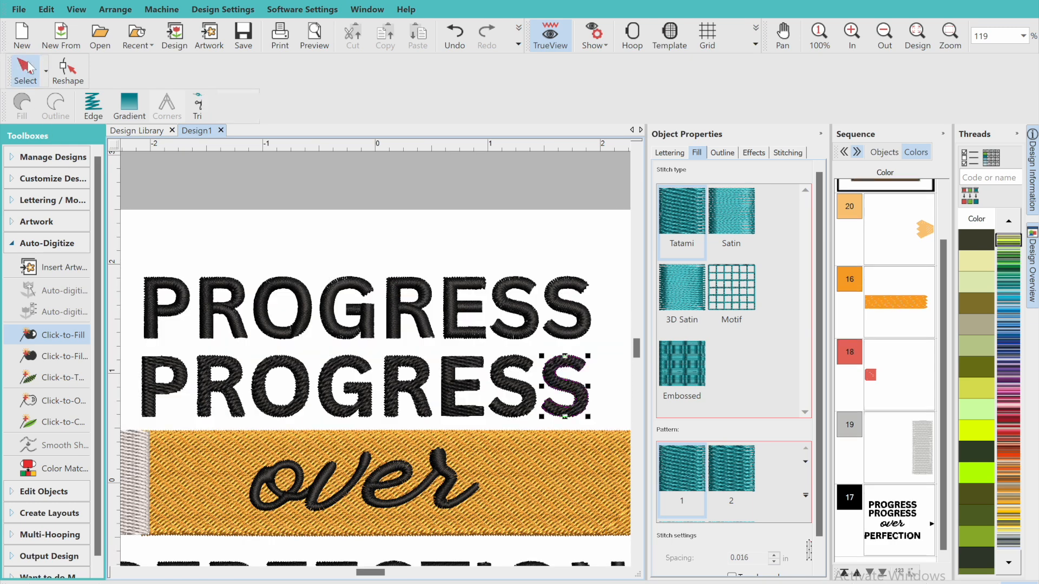
{"action": "left_click_drag", "start_coordinate": [615, 186], "coordinate": [426, 401]}
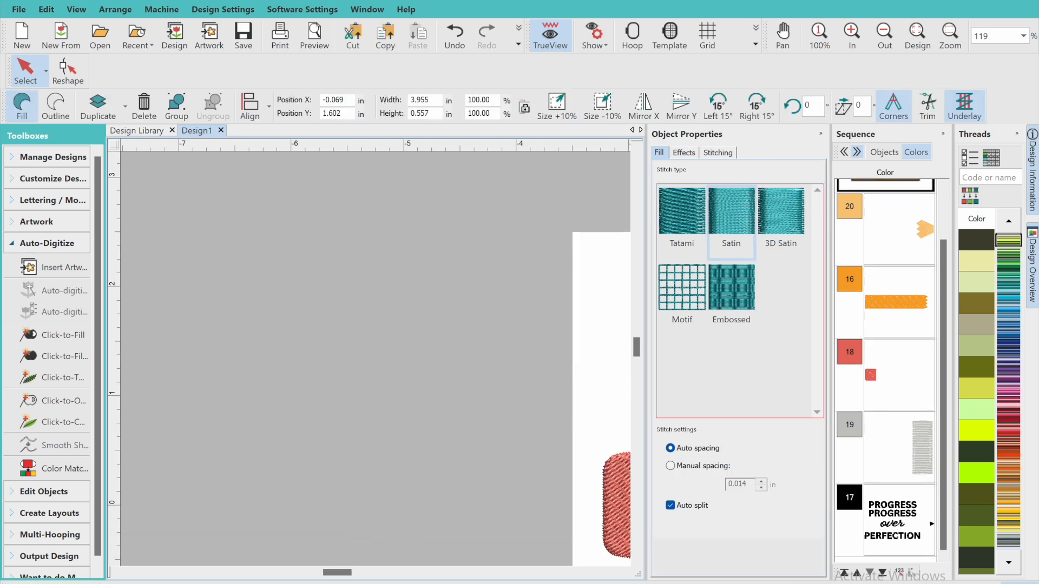
{"action": "left_click", "coordinate": [917, 33]}
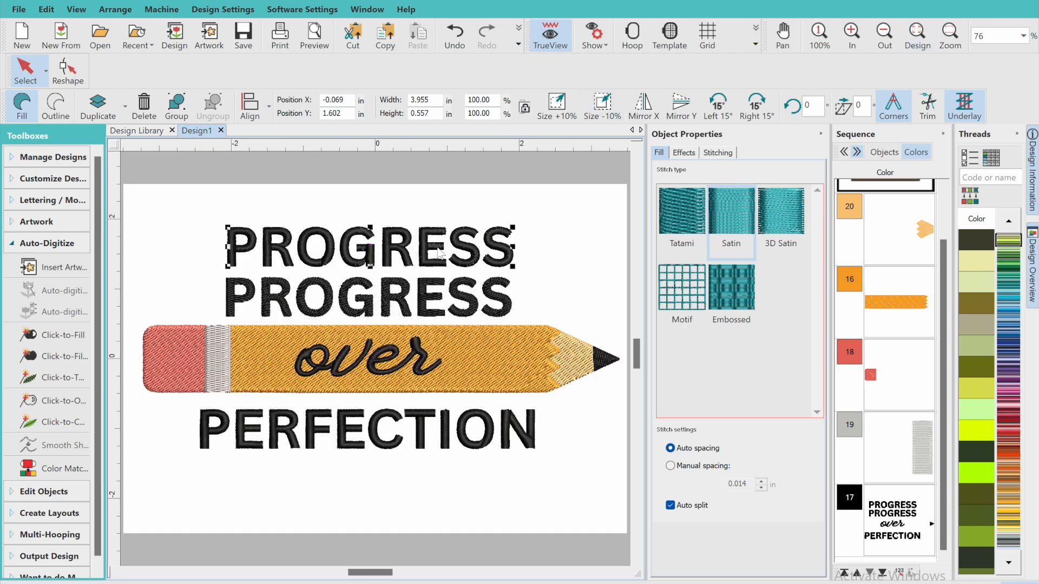
{"action": "left_click", "coordinate": [696, 227]}
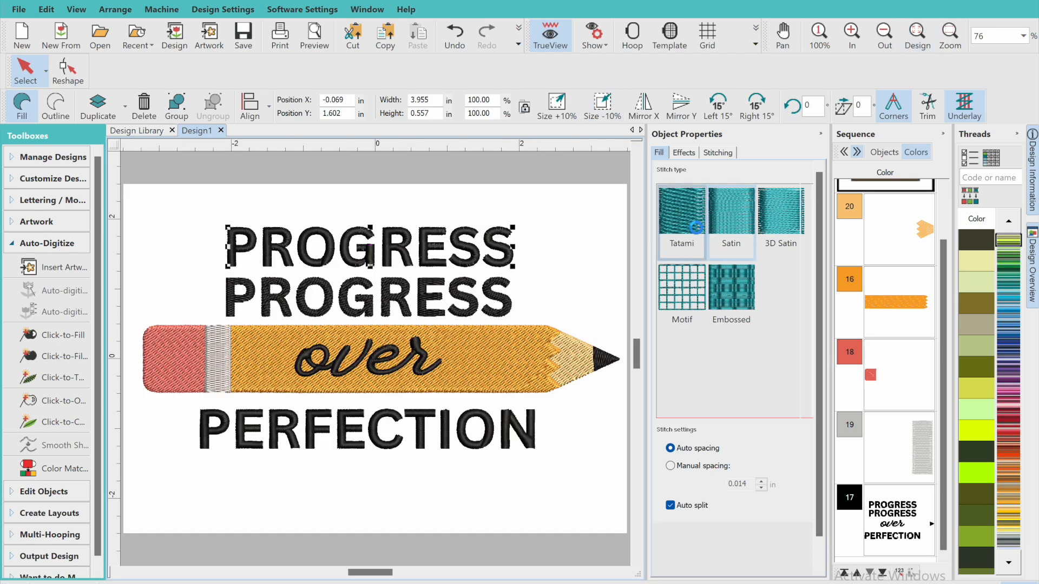
Step: Compare the two tatami PROGRESS words up close, examining the reshape points and stitch angles on both letter Os
{"action": "left_click", "coordinate": [855, 43]}
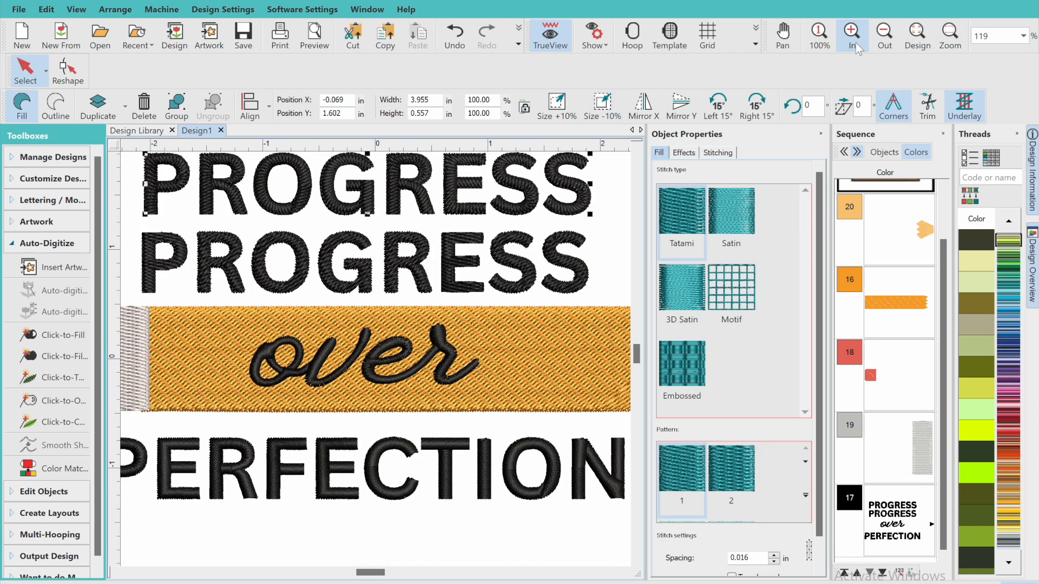
{"action": "left_click", "coordinate": [638, 149]}
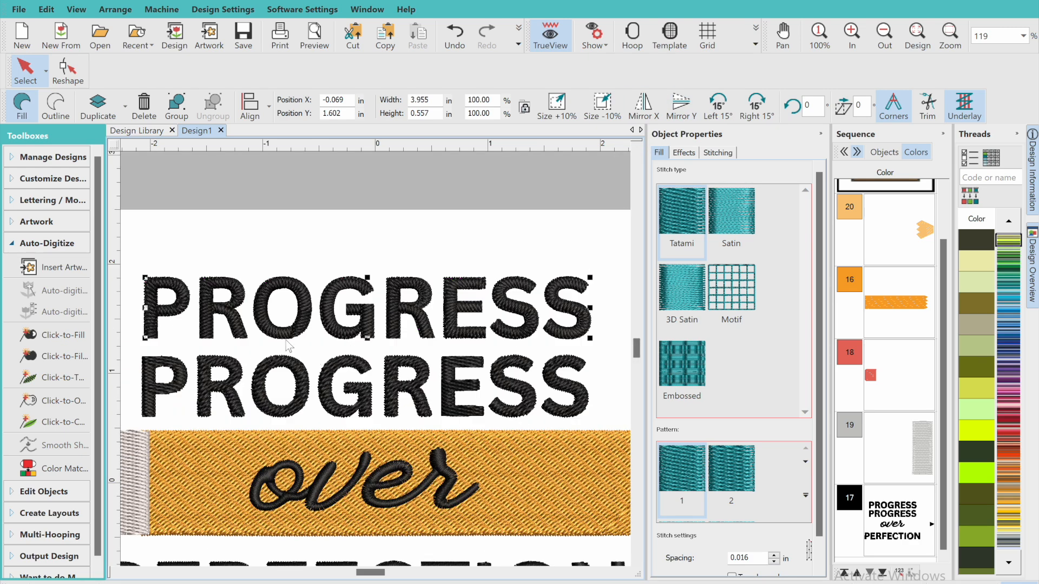
{"action": "left_click", "coordinate": [28, 93]}
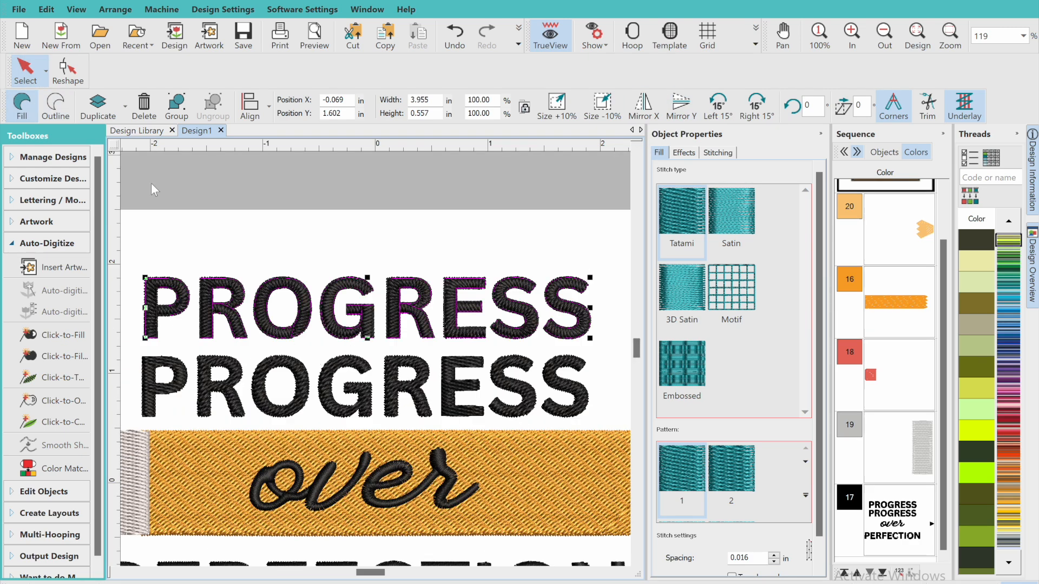
{"action": "left_click", "coordinate": [246, 204]}
{"action": "left_click", "coordinate": [284, 289]}
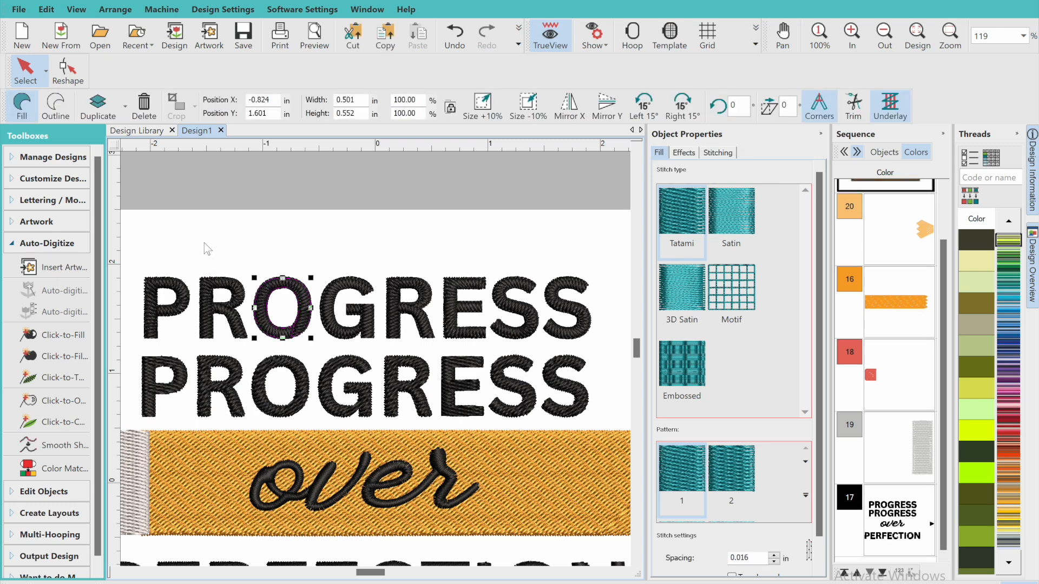
{"action": "left_click", "coordinate": [68, 70]}
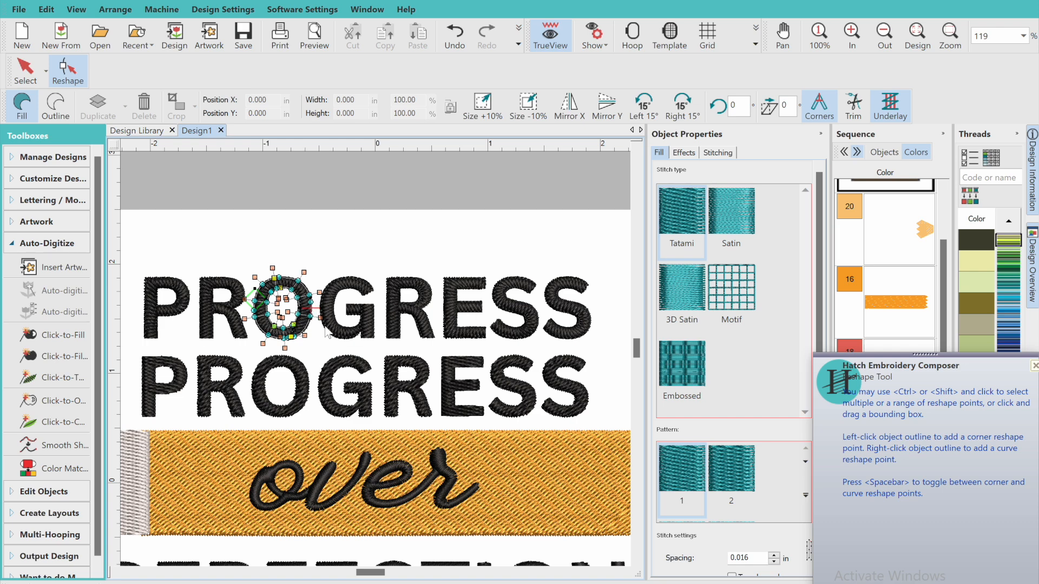
{"action": "left_click", "coordinate": [298, 376]}
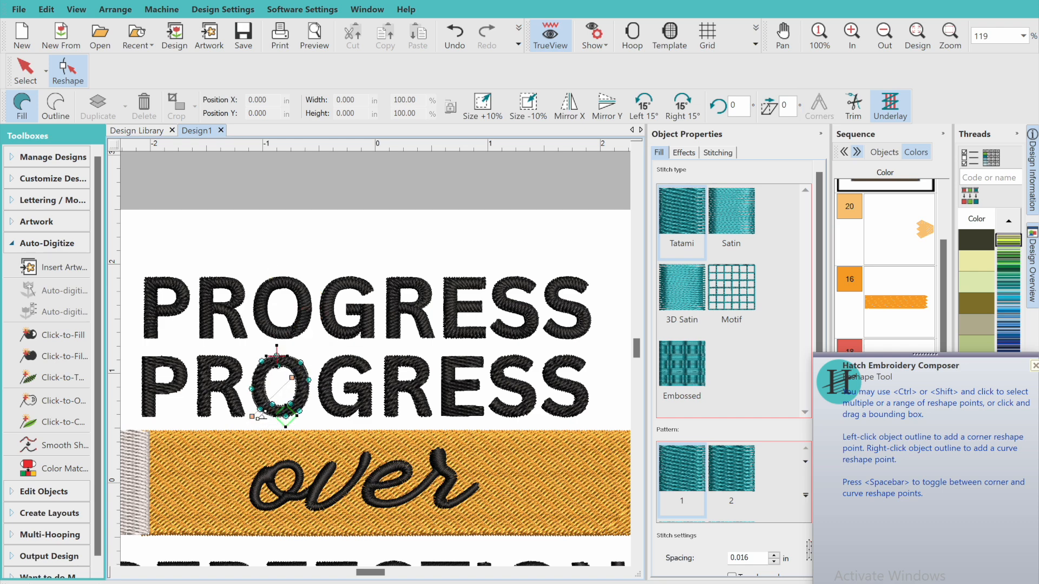
{"action": "left_click", "coordinate": [270, 332]}
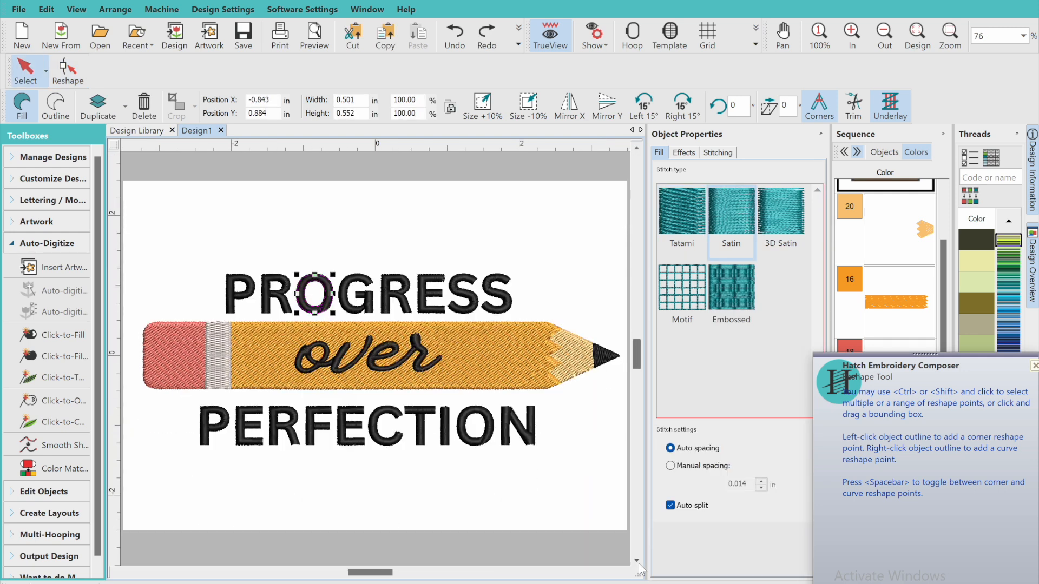
Step: Create a PROGRESS lettering object and place it above the existing word, enlarged to about 3.85 in wide
{"action": "left_click", "coordinate": [1035, 366]}
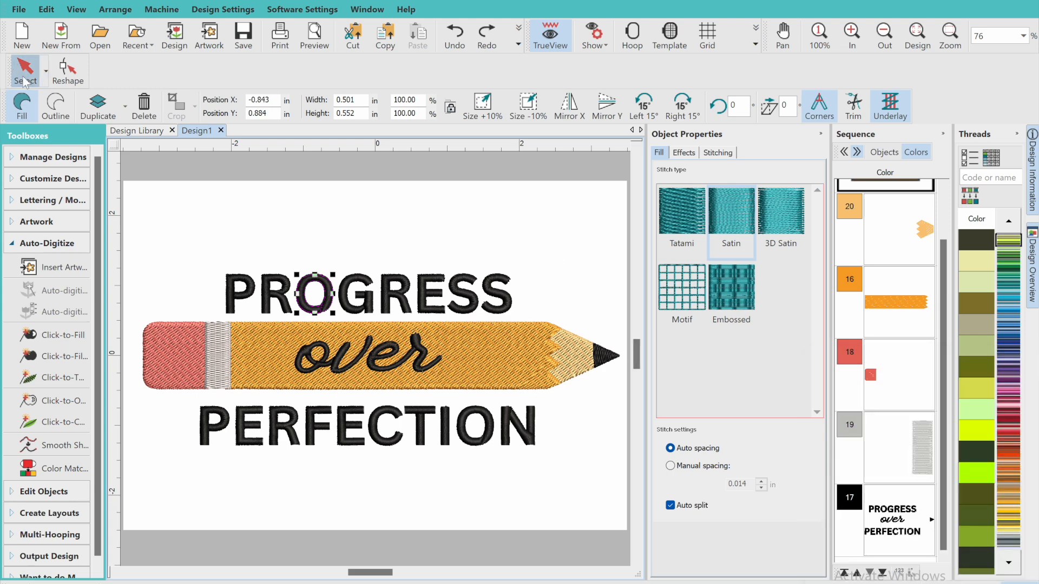
{"action": "left_click", "coordinate": [45, 246]}
{"action": "left_click", "coordinate": [51, 204]}
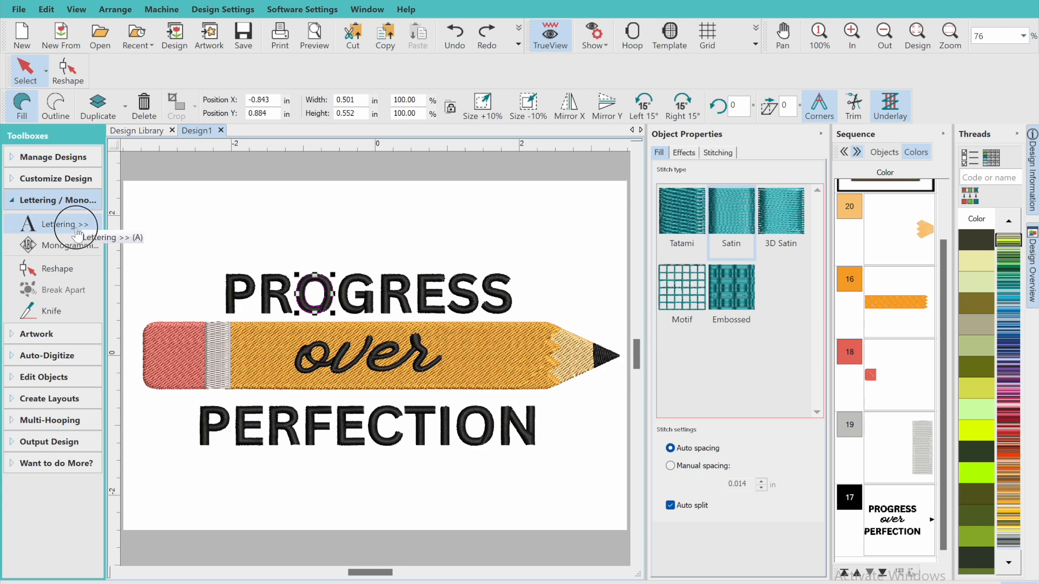
{"action": "left_click", "coordinate": [77, 232]}
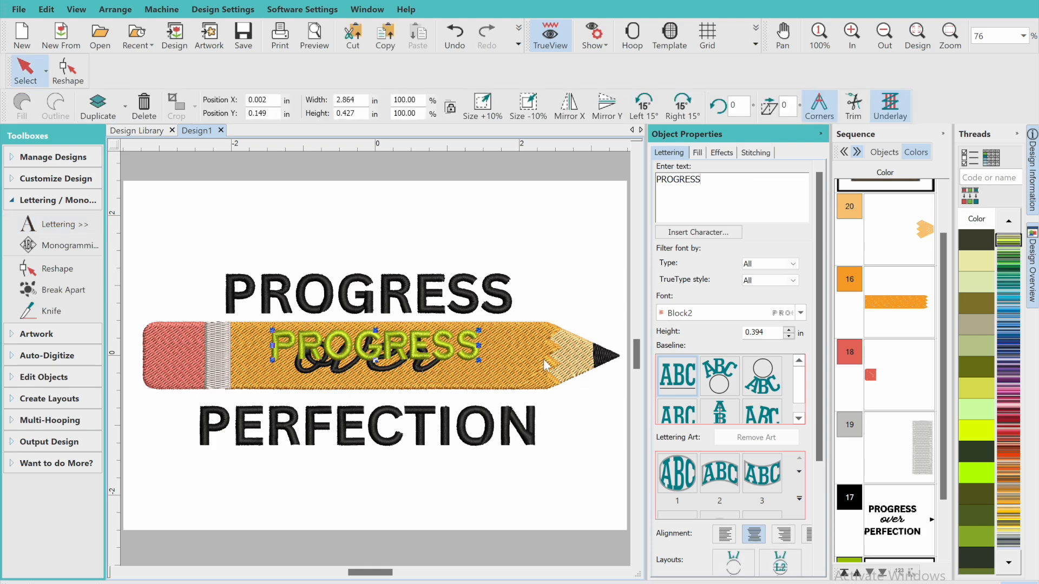
{"action": "left_click_drag", "start_coordinate": [478, 330], "coordinate": [465, 242]}
Step: Change the new PROGRESS lettering's font to Bodoni and nudge it slightly upward
{"action": "left_click", "coordinate": [802, 313]}
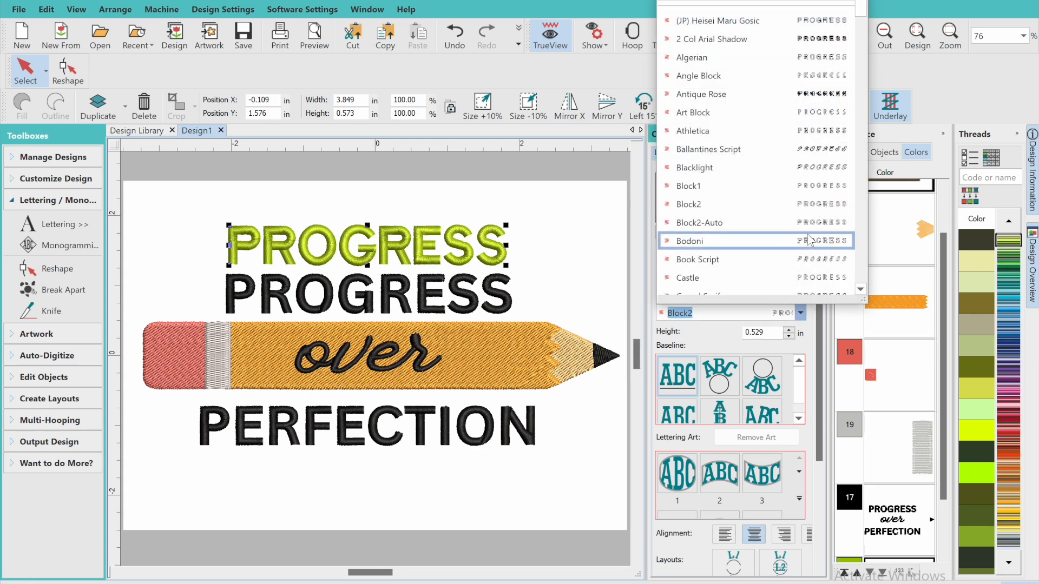
{"action": "left_click", "coordinate": [810, 240]}
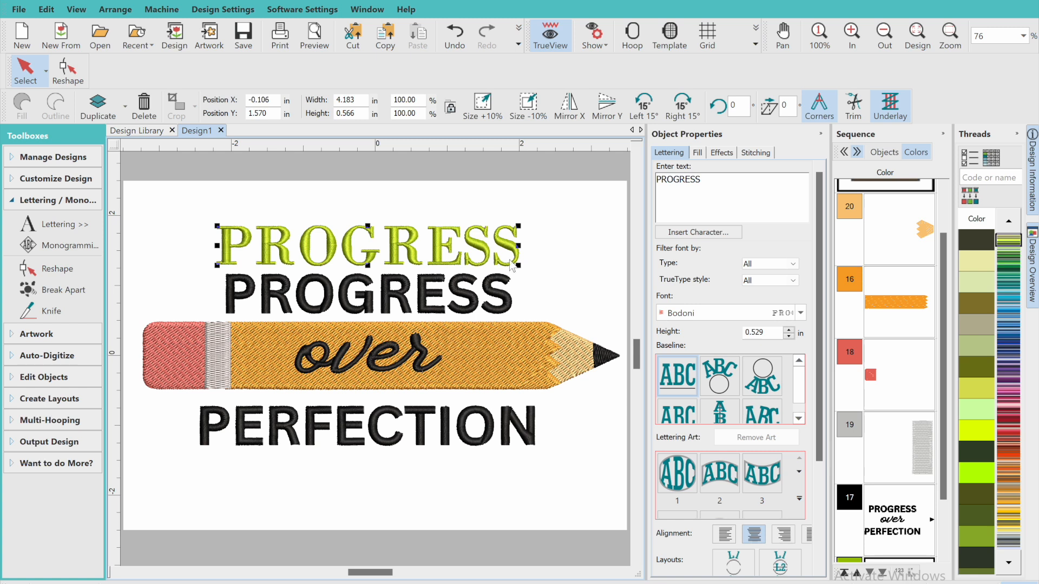
{"action": "mouse_move", "coordinate": [515, 256]}
{"action": "left_mouse_down"}
{"action": "mouse_move", "coordinate": [517, 304]}
{"action": "mouse_move", "coordinate": [514, 253]}
{"action": "left_mouse_up"}
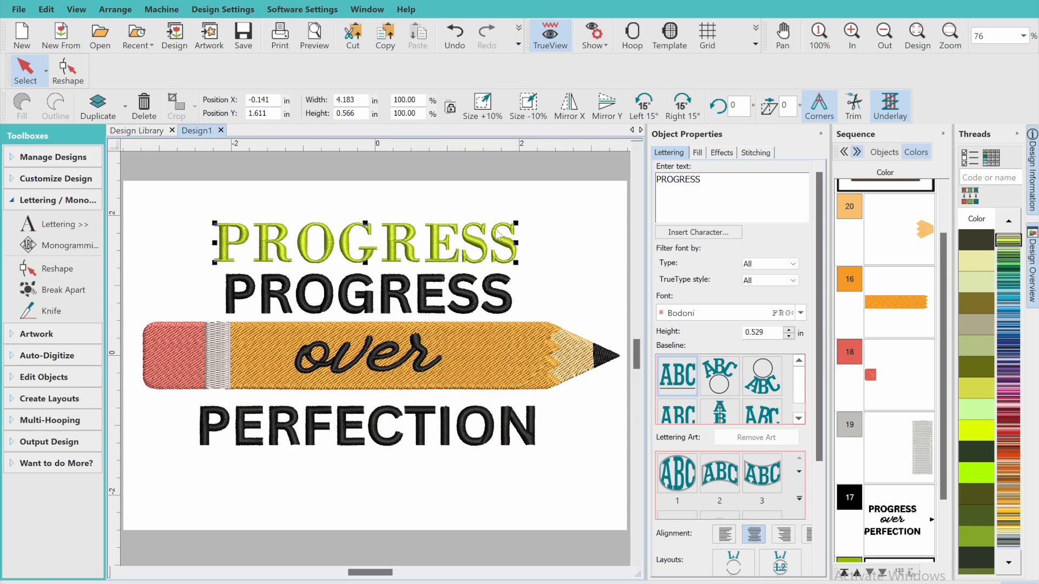
{"action": "left_click", "coordinate": [884, 35]}
{"action": "left_click", "coordinate": [884, 35]}
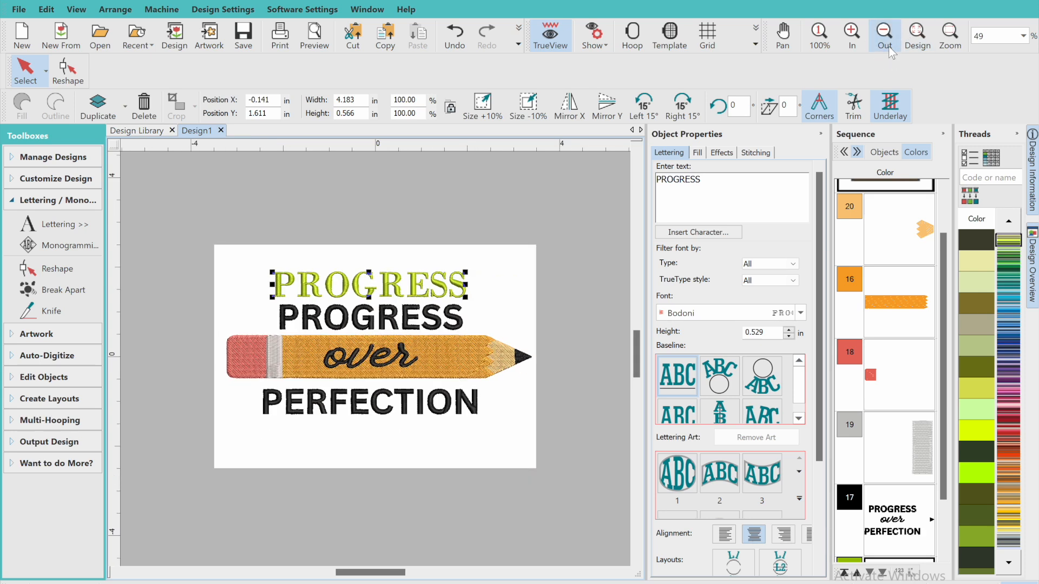
{"action": "left_click", "coordinate": [860, 42]}
{"action": "left_click", "coordinate": [861, 42]}
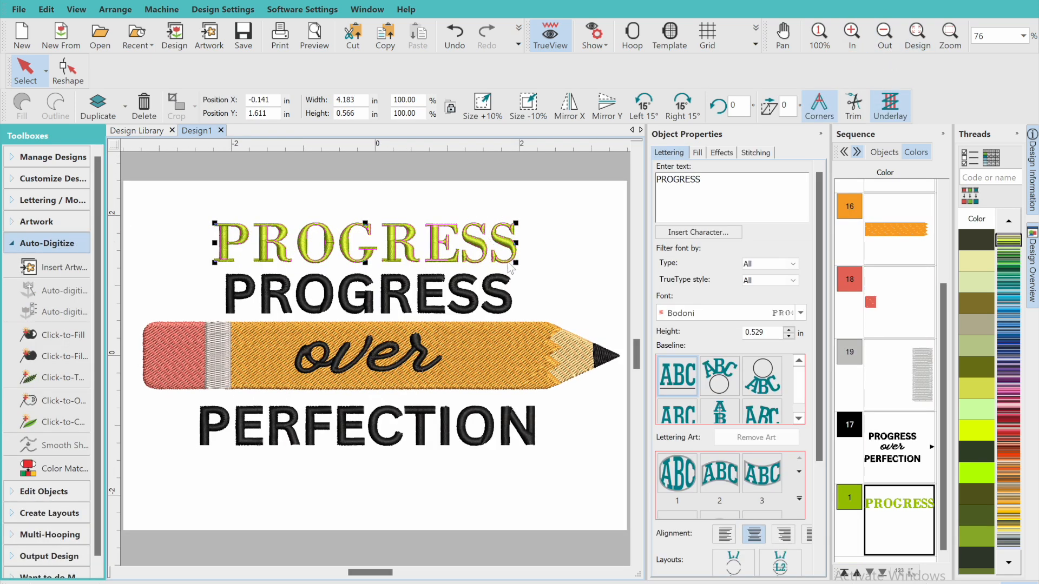
Step: Delete the extra Bodoni PROGRESS lettering and the background artwork image, keeping only the digitized pencil design
{"action": "left_click", "coordinate": [155, 113]}
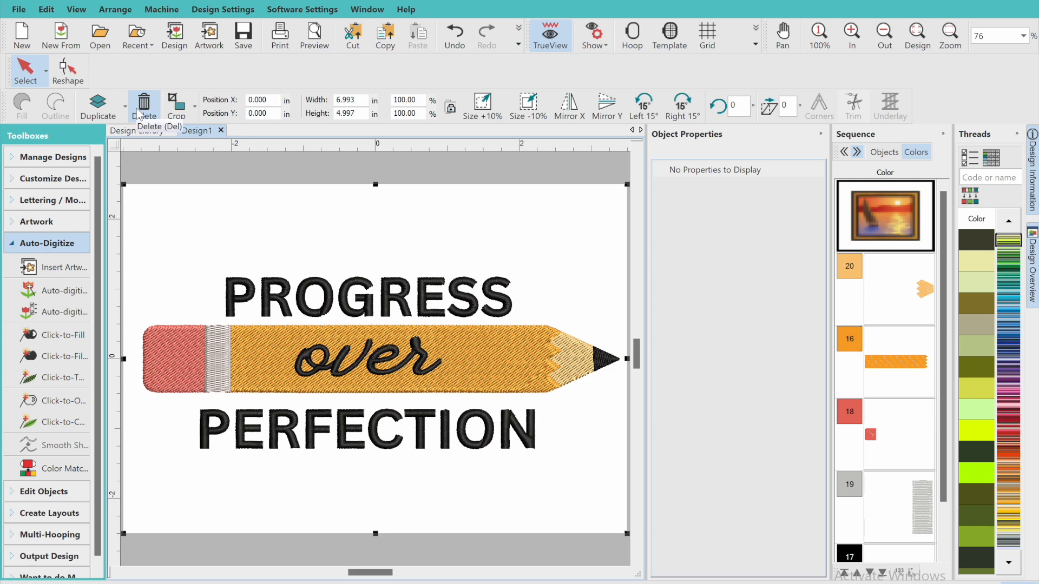
{"action": "left_click", "coordinate": [143, 105]}
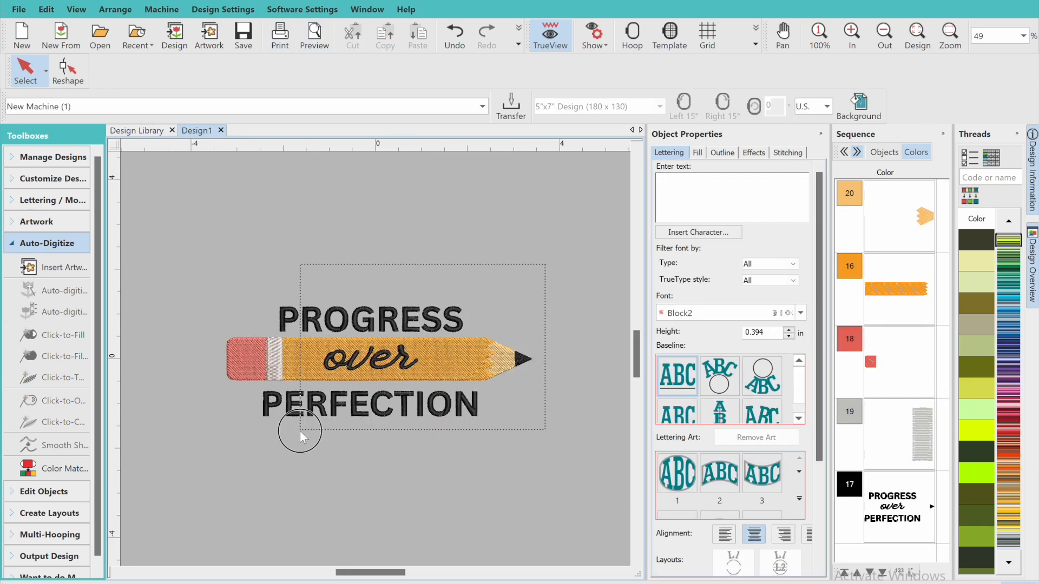
Step: Select the entire digitized design and set its width to 6.850 in
{"action": "left_click_drag", "start_coordinate": [300, 431], "coordinate": [206, 457]}
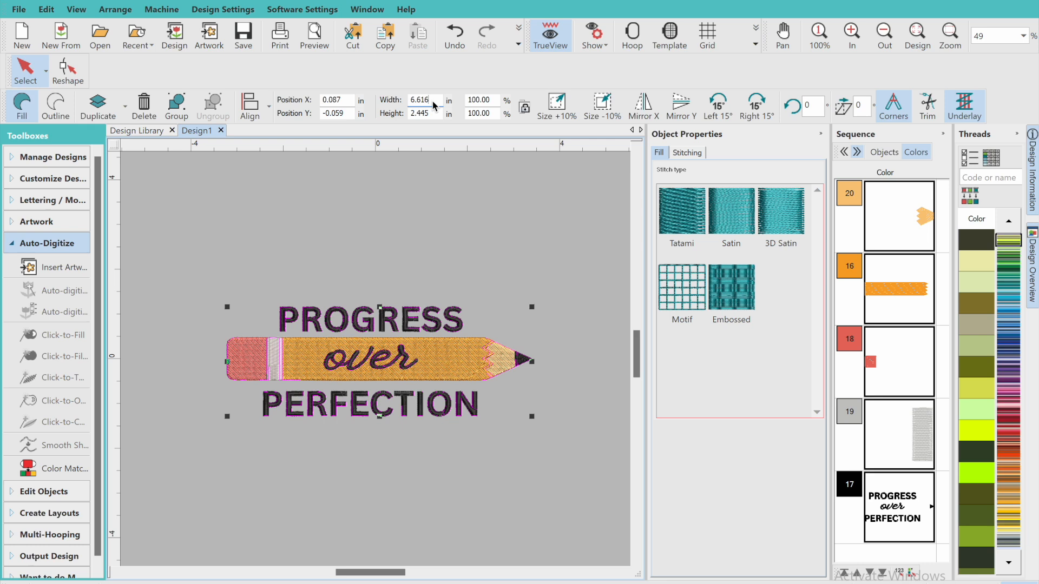
{"action": "key", "text": "BackSpace"}
{"action": "key", "text": "BackSpace"}
{"action": "key", "text": "BackSpace"}
{"action": "key", "text": "BackSpace"}
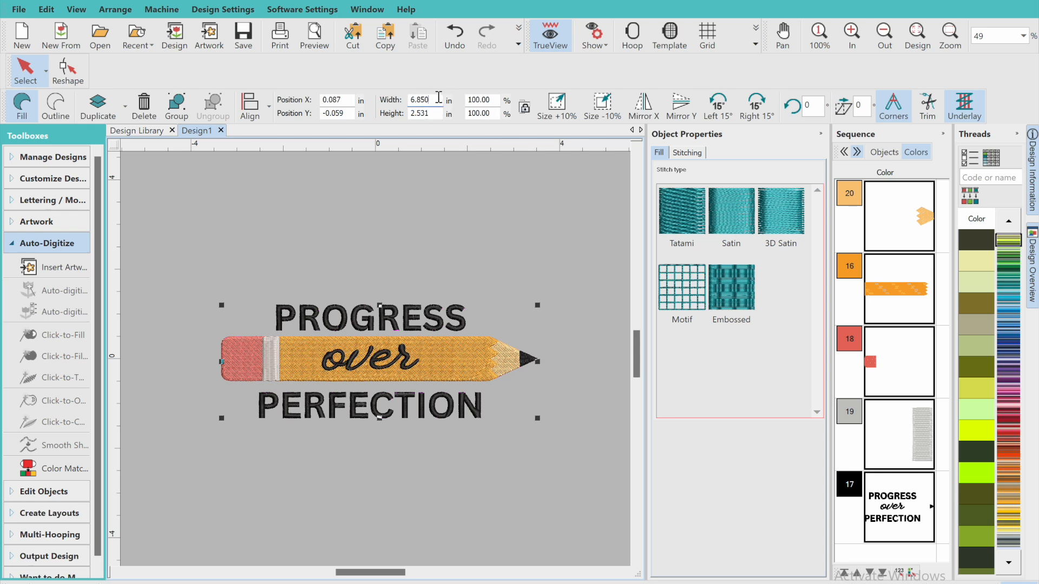
Step: Try a height of 4.850 in for the whole design and undo that resize
{"action": "left_click", "coordinate": [437, 115]}
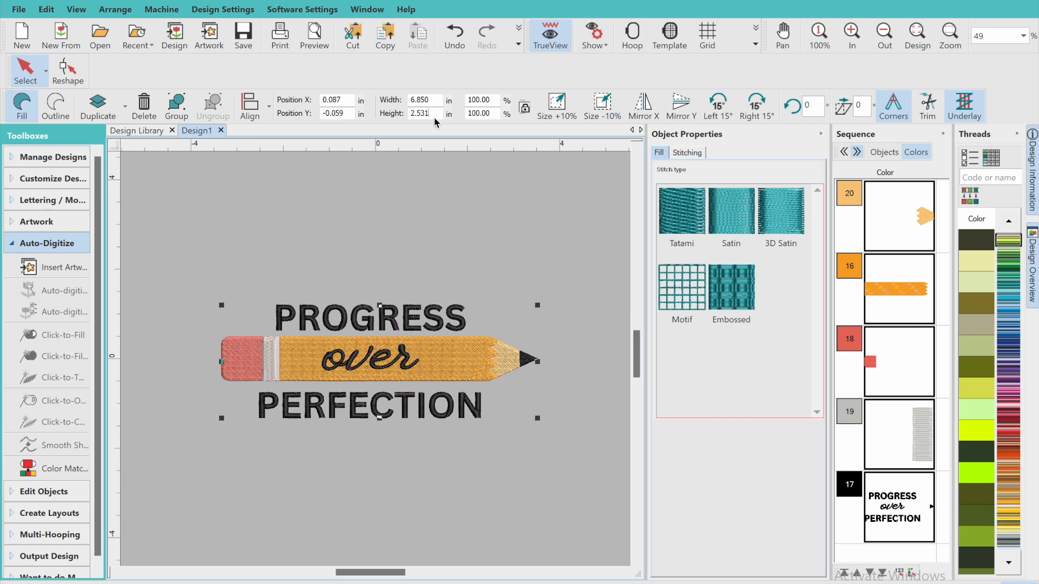
{"action": "double_click", "coordinate": [419, 114]}
{"action": "type", "text": "4.850"}
{"action": "left_click", "coordinate": [429, 100]}
{"action": "left_click", "coordinate": [435, 118]}
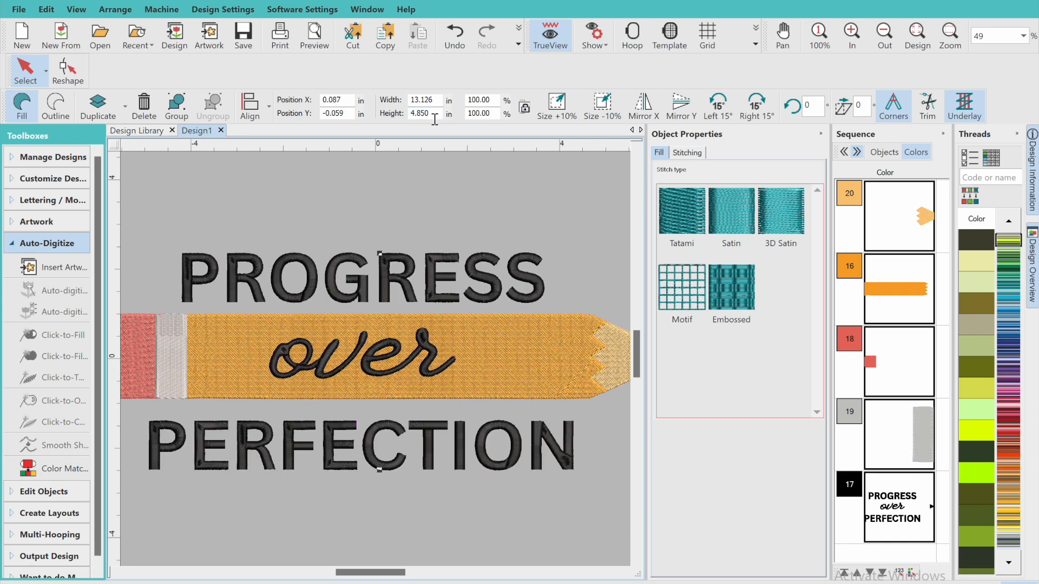
{"action": "double_click", "coordinate": [438, 101]}
{"action": "key", "text": "ctrl+z"}
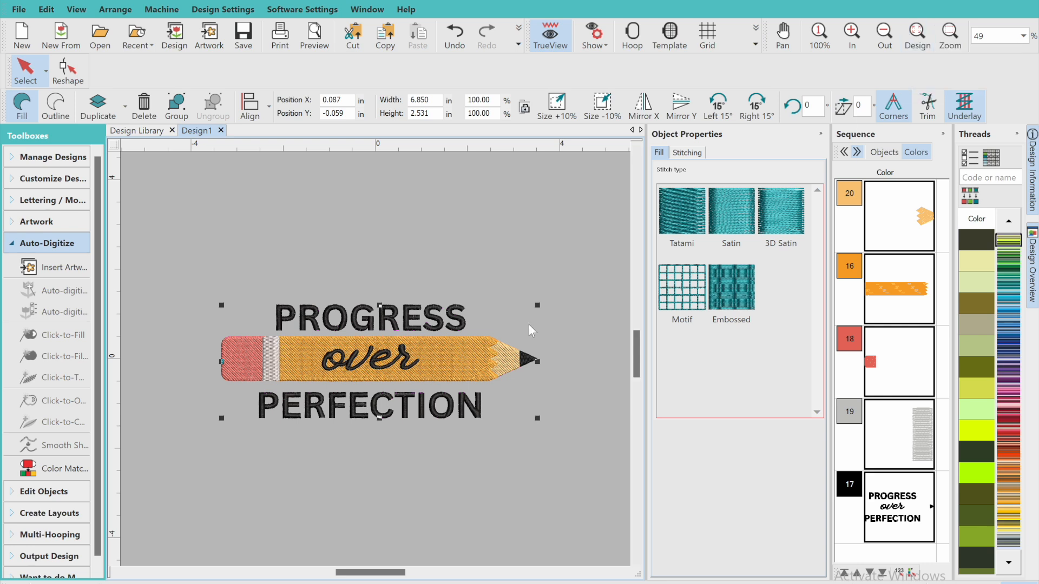
Step: Try rotating the whole pencil design 90° so it stands upright, and undo that rotation
{"action": "left_click", "coordinate": [557, 268]}
{"action": "left_click_drag", "start_coordinate": [429, 355], "coordinate": [208, 443]}
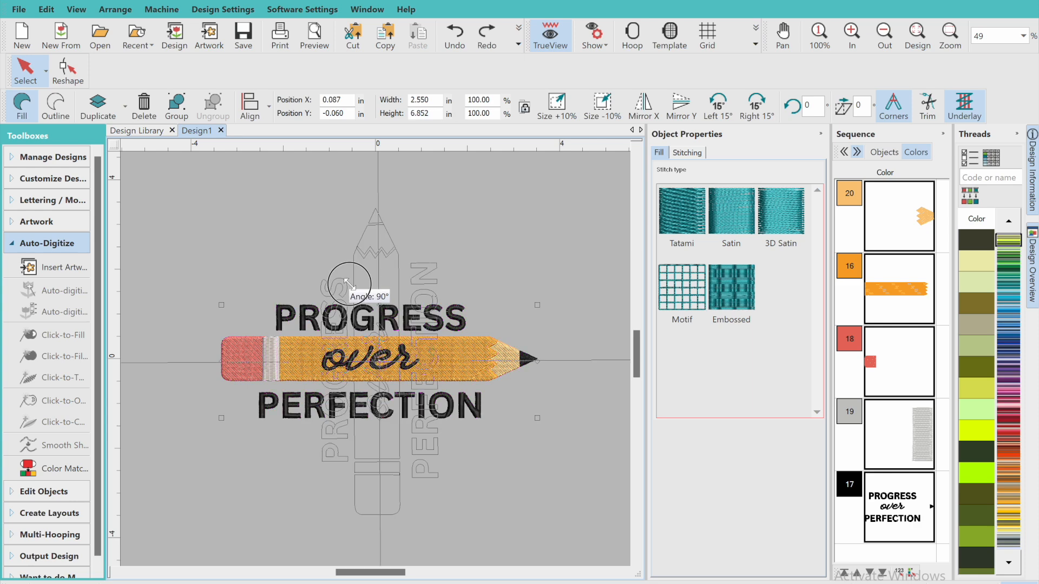
{"action": "left_click_drag", "start_coordinate": [350, 282], "coordinate": [349, 283]}
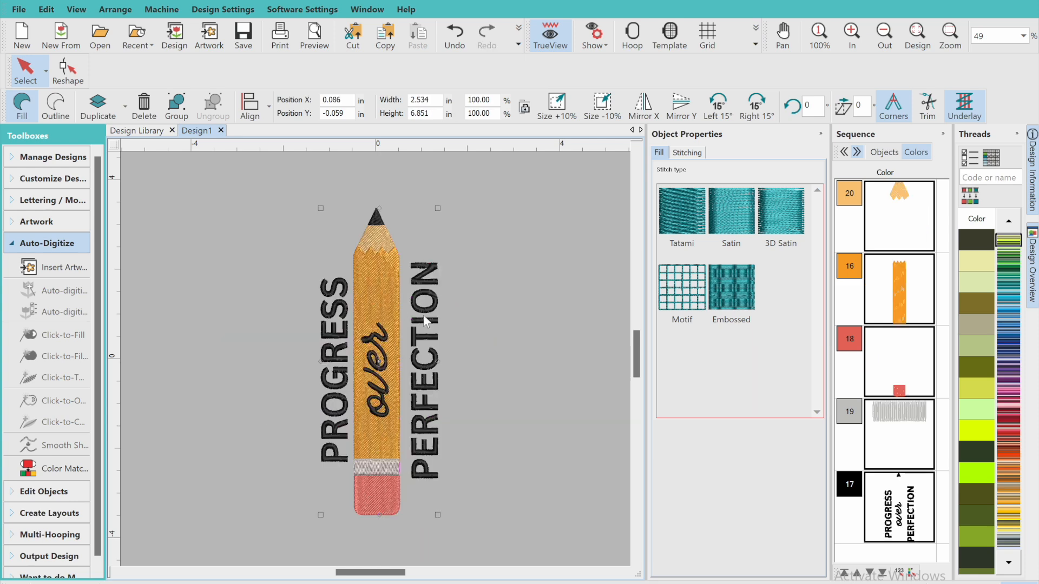
{"action": "left_click", "coordinate": [479, 445]}
{"action": "left_click", "coordinate": [479, 203]}
{"action": "left_click_drag", "start_coordinate": [479, 203], "coordinate": [284, 522]}
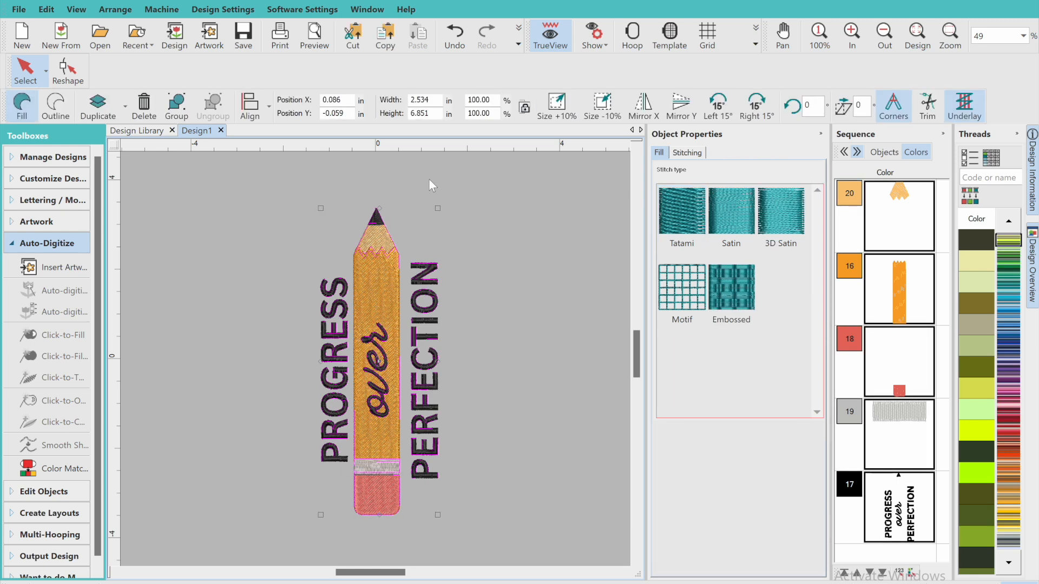
{"action": "left_click", "coordinate": [432, 115]}
{"action": "left_click", "coordinate": [463, 51]}
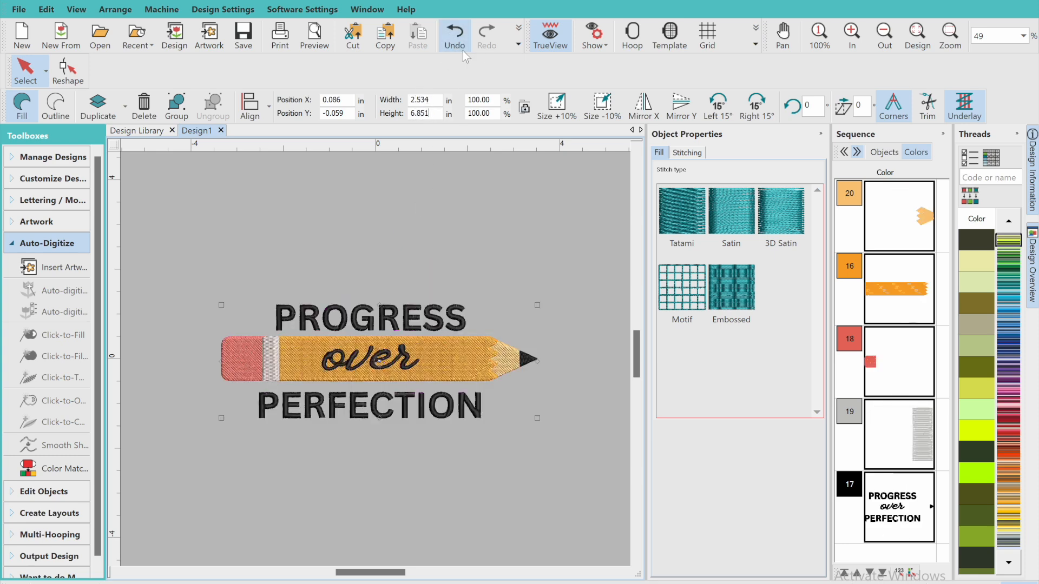
{"action": "left_click", "coordinate": [563, 436]}
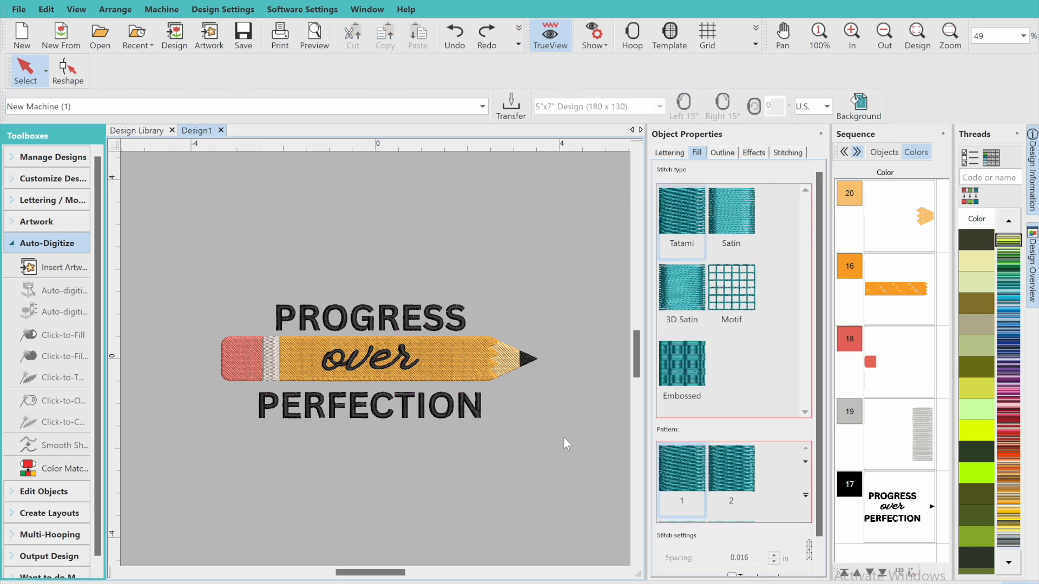
Step: Save the design in the Downloads folder as Progressoverperfection in the Wilcom All-in-One Designs (*.EMB) format
{"action": "left_click", "coordinate": [40, 246]}
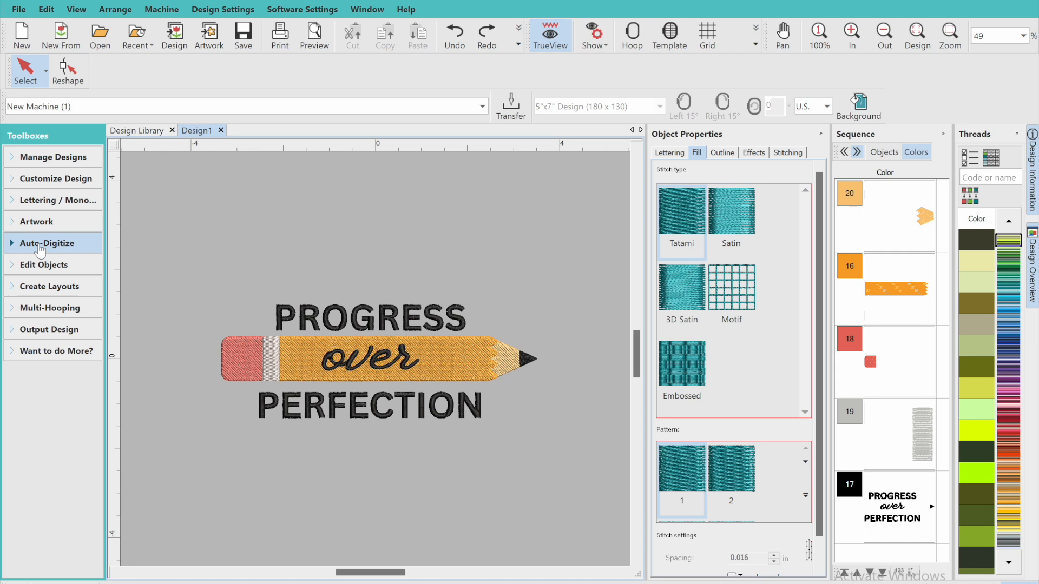
{"action": "left_click", "coordinate": [46, 330]}
{"action": "left_click", "coordinate": [72, 377]}
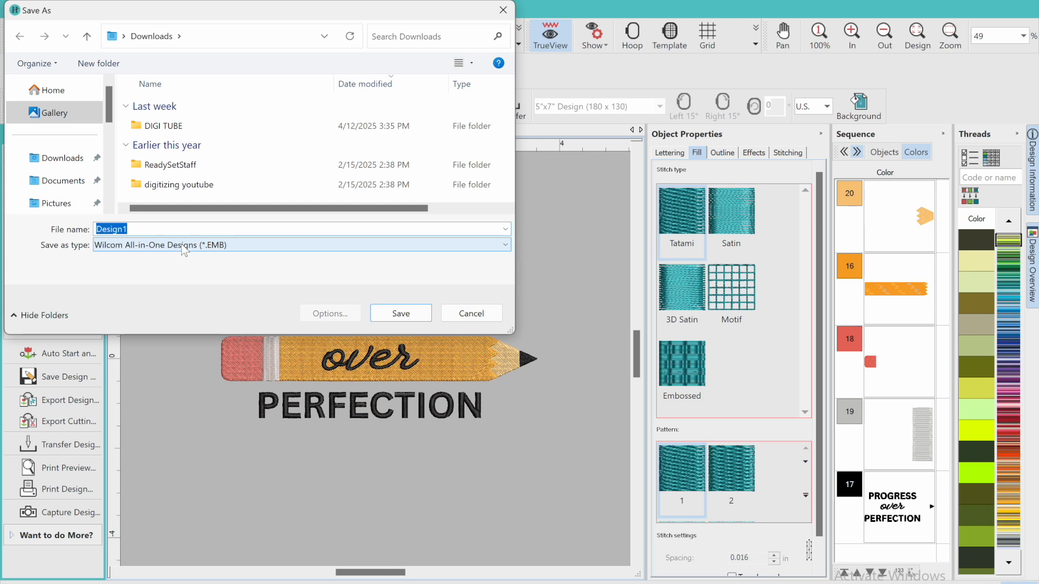
{"action": "type", "text": "Progressoverperfection"}
{"action": "left_click", "coordinate": [388, 319]}
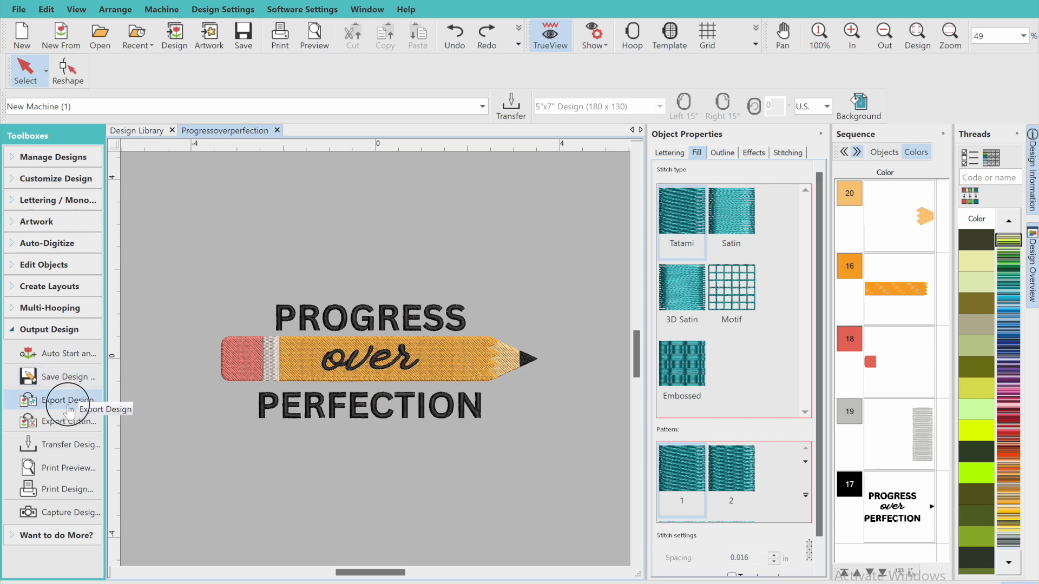
Step: Export the design to the Downloads folder as a Brother/Babylock/Deco (*.PES) machine file named Progressoverperfection5x7
{"action": "left_click", "coordinate": [533, 363]}
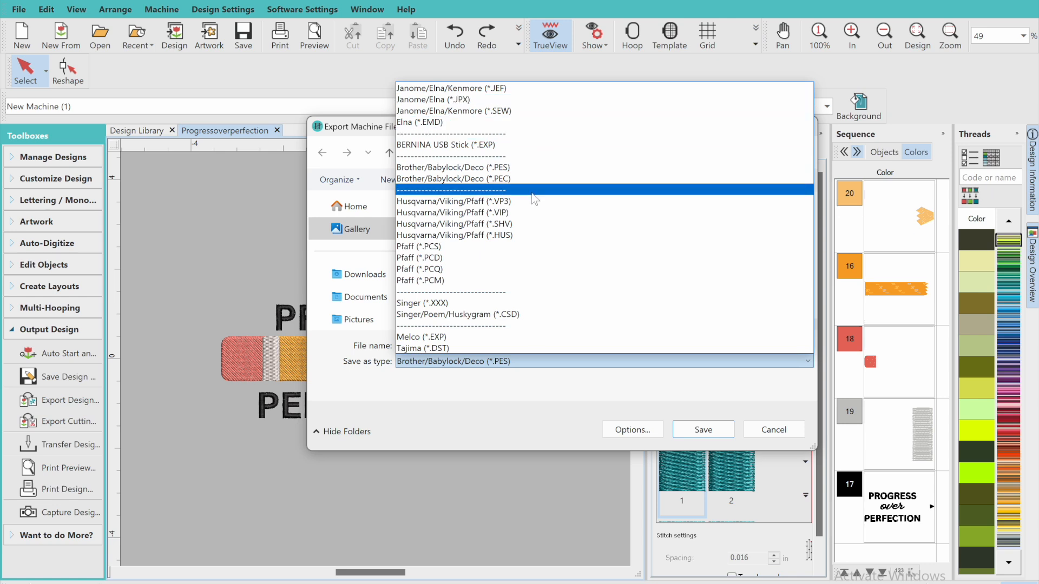
{"action": "left_click", "coordinate": [522, 168]}
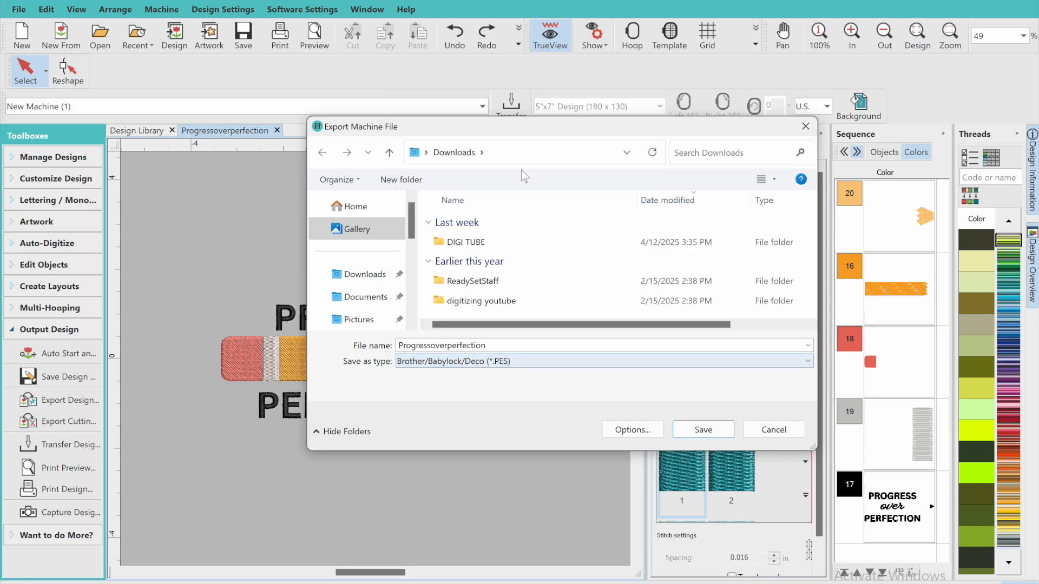
{"action": "left_click", "coordinate": [494, 344]}
{"action": "left_click", "coordinate": [495, 343]}
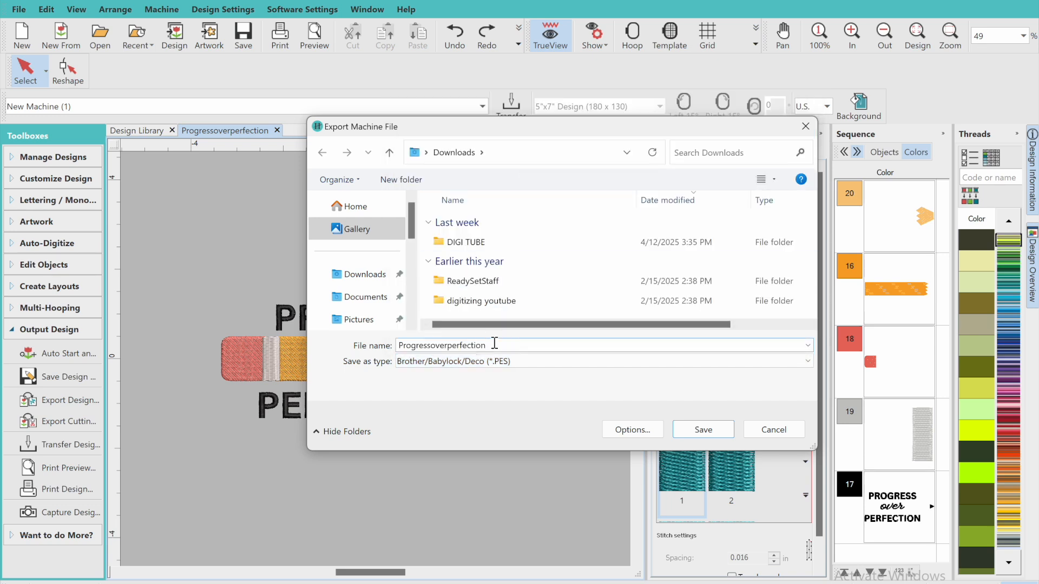
{"action": "type", "text": "5x7"}
{"action": "left_click", "coordinate": [702, 431]}
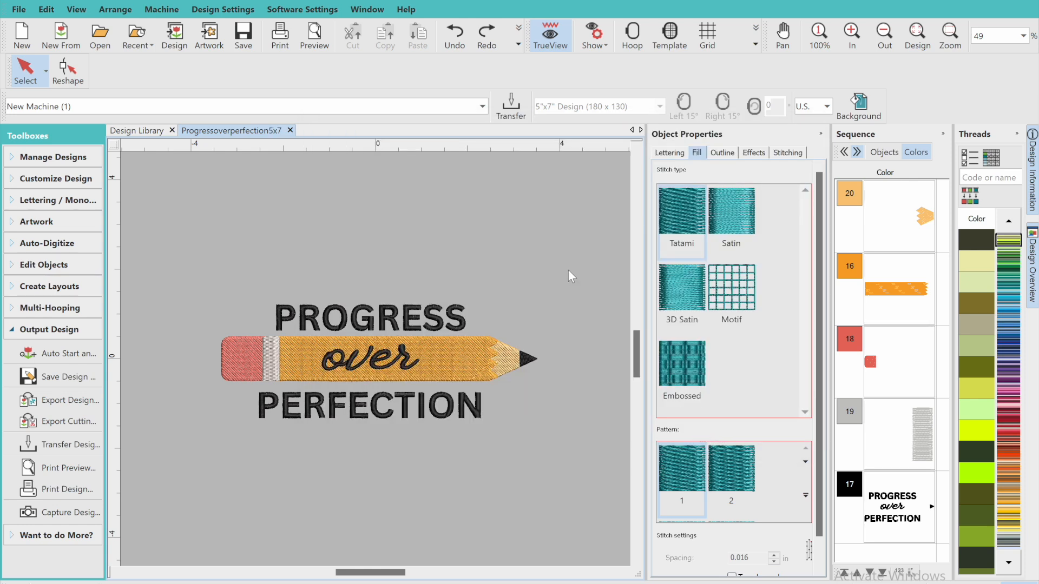